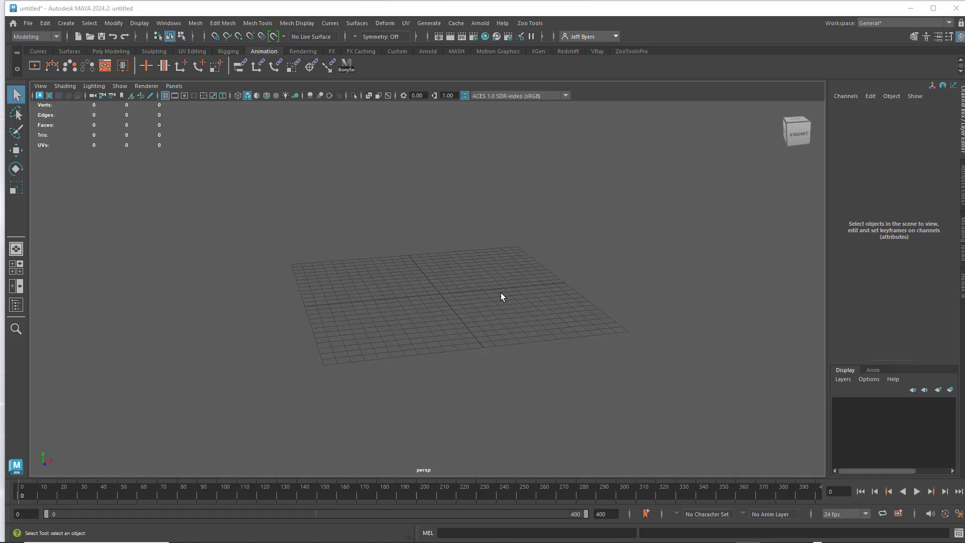
# Step: Review the current project's folder locations in the Project Window and close it
pyautogui.click(27, 24)
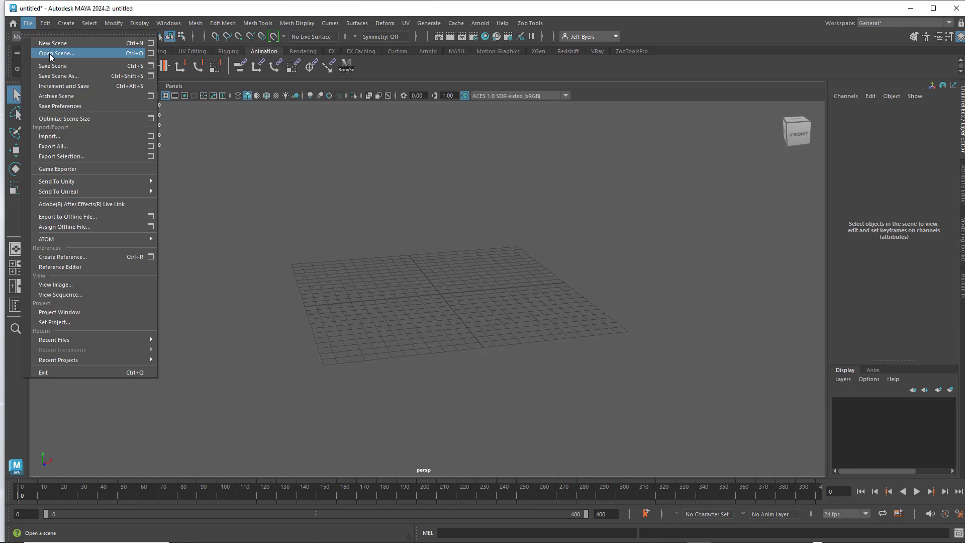
pyautogui.click(67, 312)
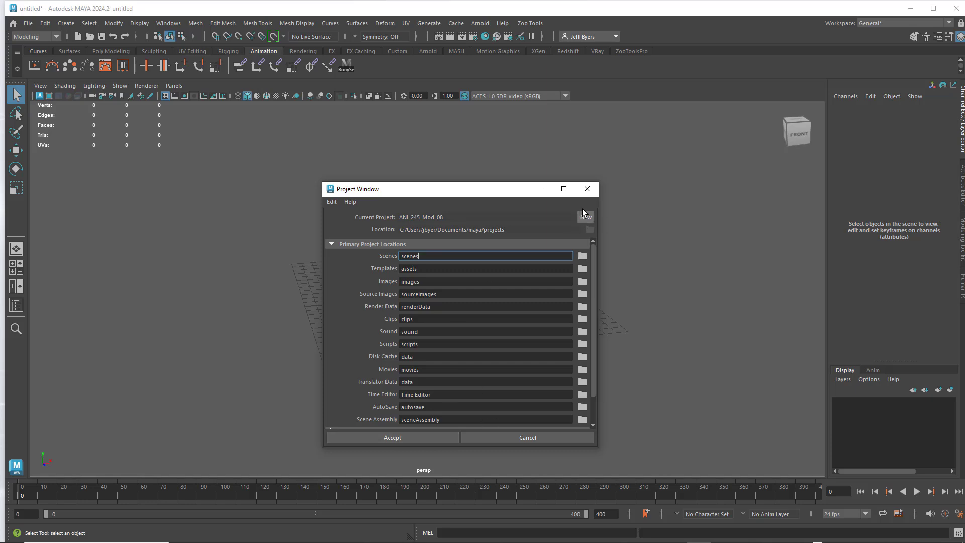
pyautogui.click(586, 189)
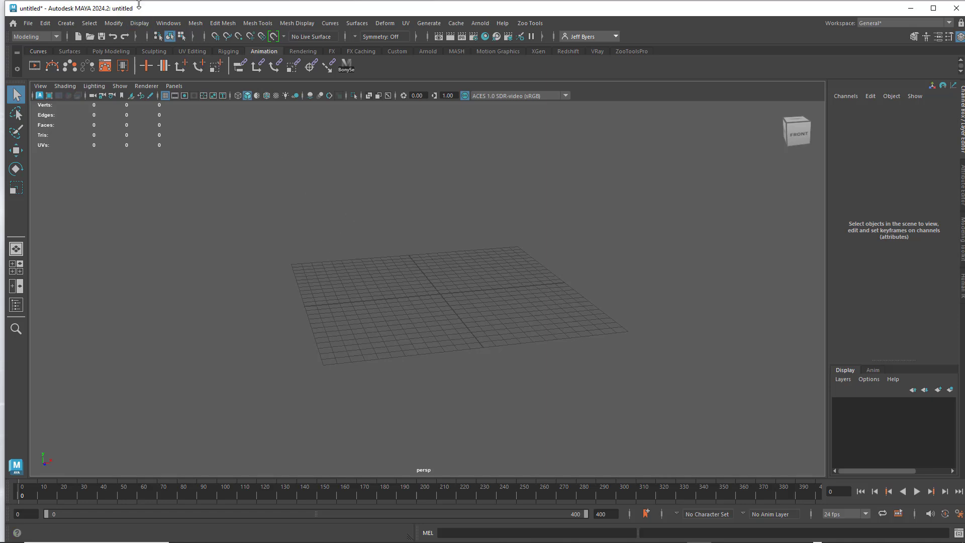
# Step: Start a new scene, discarding the changes in the untitled scene
pyautogui.click(28, 23)
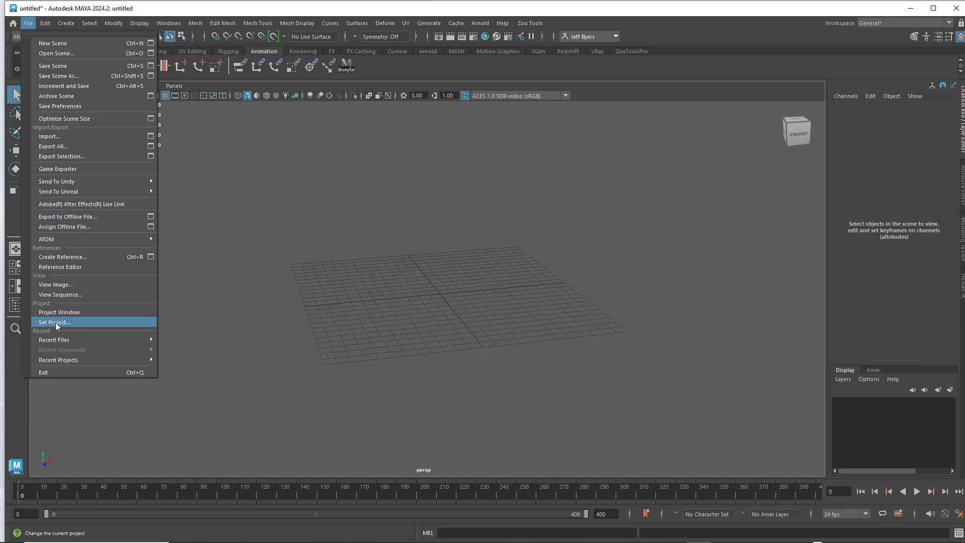
pyautogui.click(288, 204)
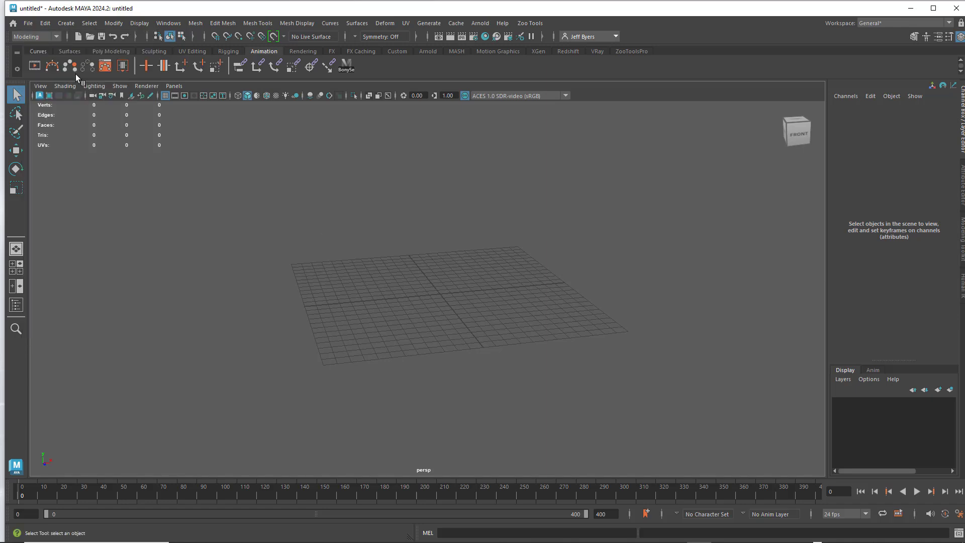
pyautogui.click(23, 23)
pyautogui.click(44, 43)
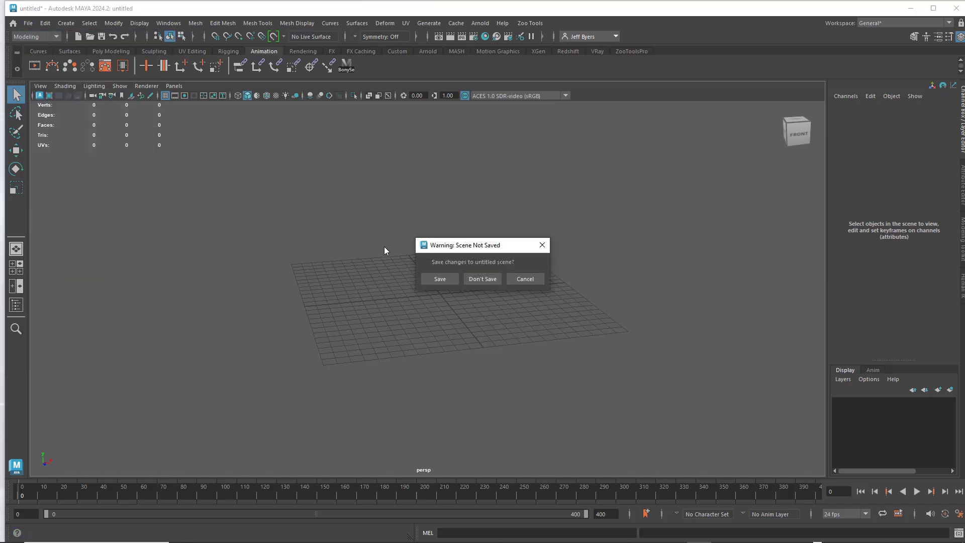
pyautogui.click(484, 279)
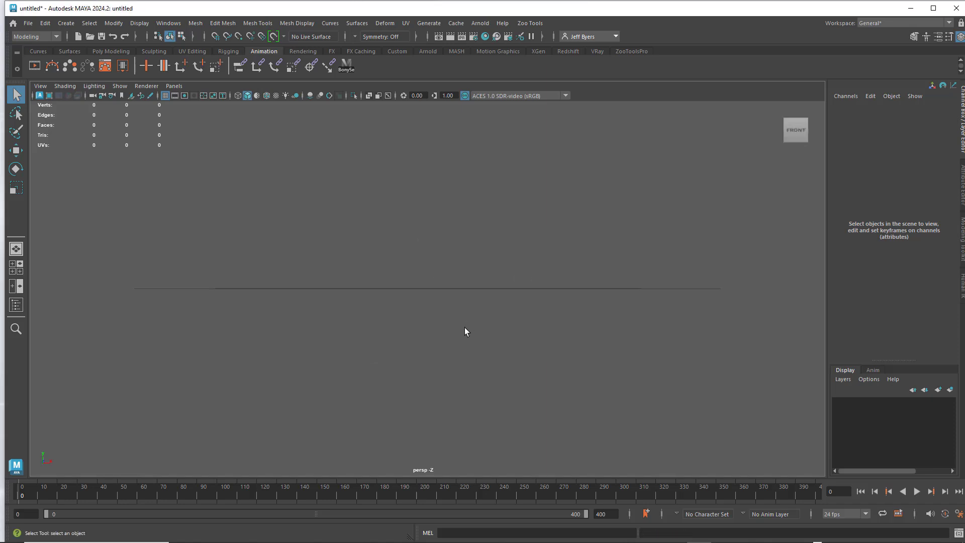
pyautogui.keyDown('alt'); pyautogui.moveTo(465, 330); pyautogui.dragTo(475, 346); pyautogui.keyUp('alt')
pyautogui.scroll(4, 466, 342)
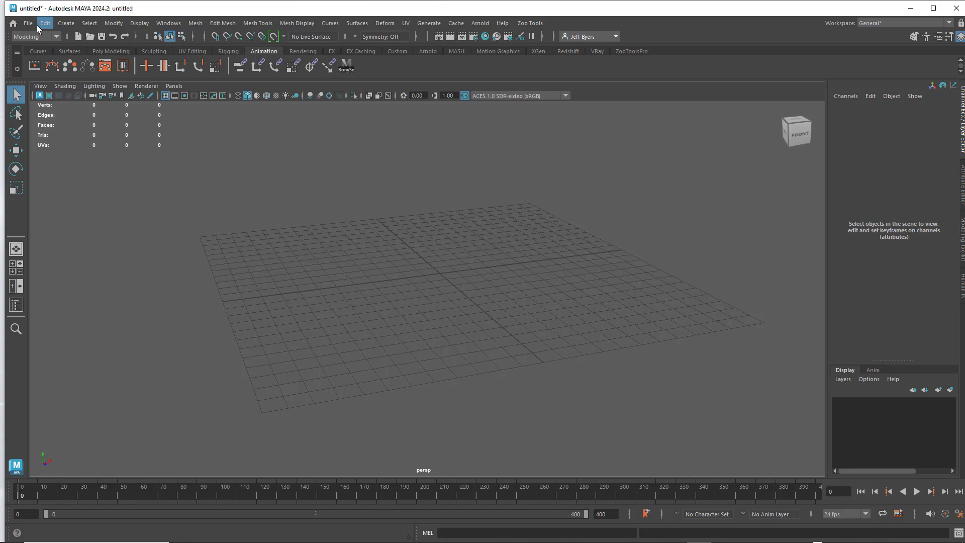
# Step: Open the scene Ultimate_Bony_v1.0.5.ma without saving the untitled scene, and dismiss the unsupported nodes warning
pyautogui.click(34, 22)
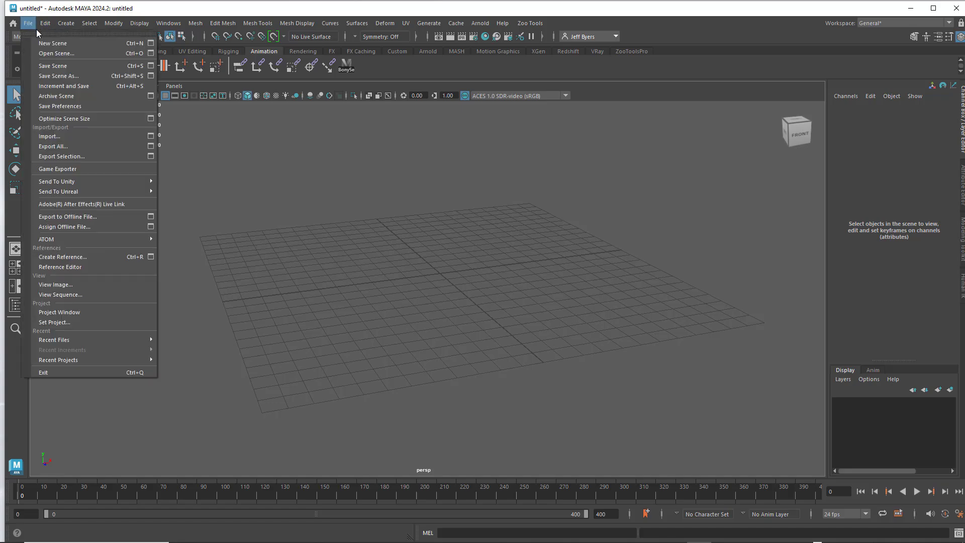
pyautogui.click(48, 54)
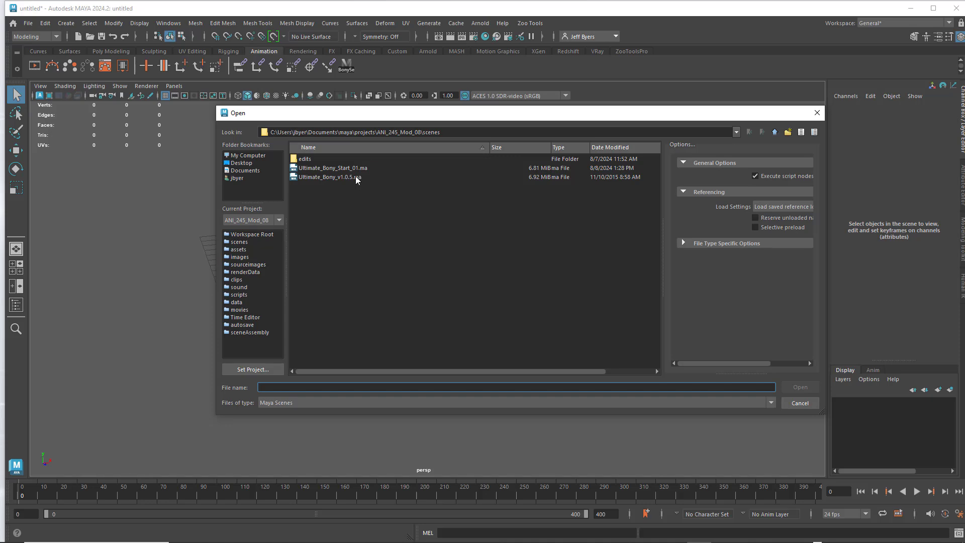
pyautogui.click(312, 178)
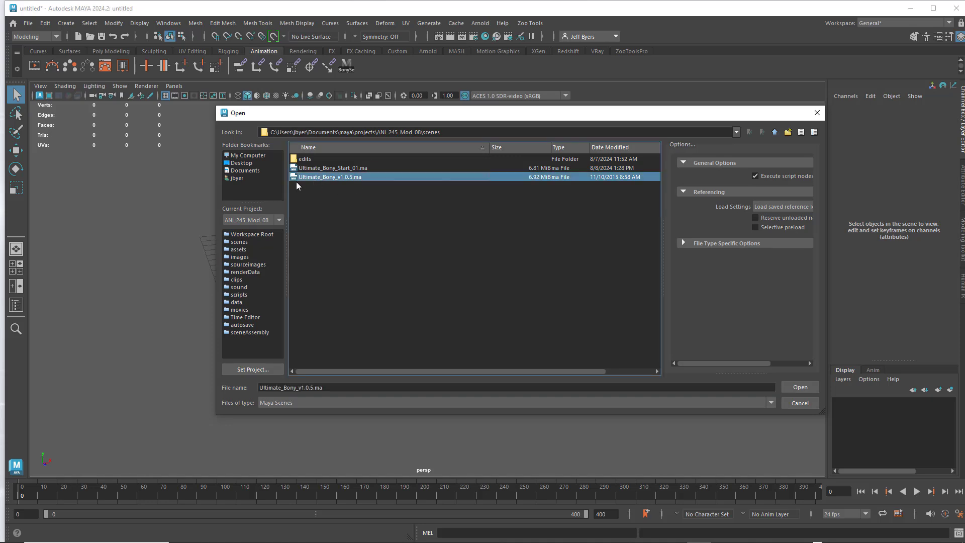
pyautogui.click(803, 387)
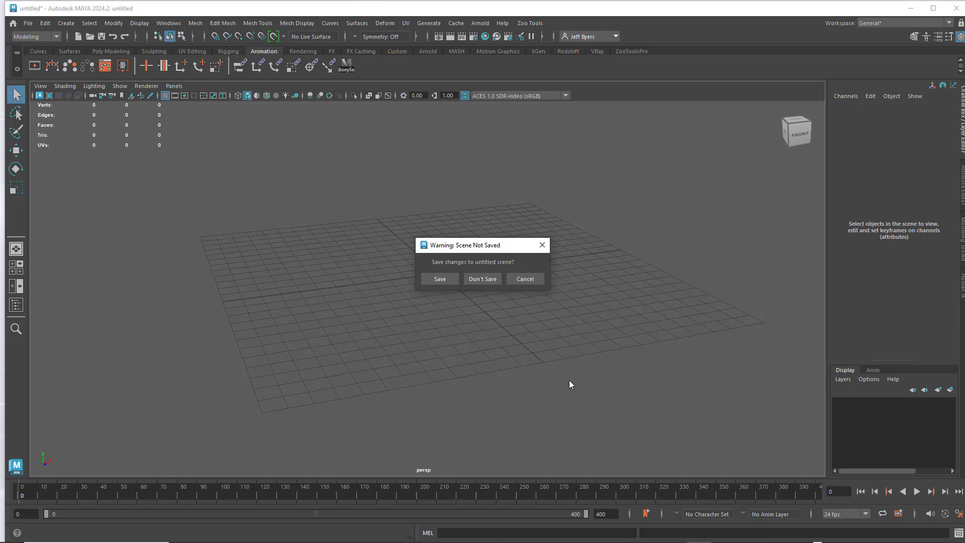
pyautogui.click(487, 278)
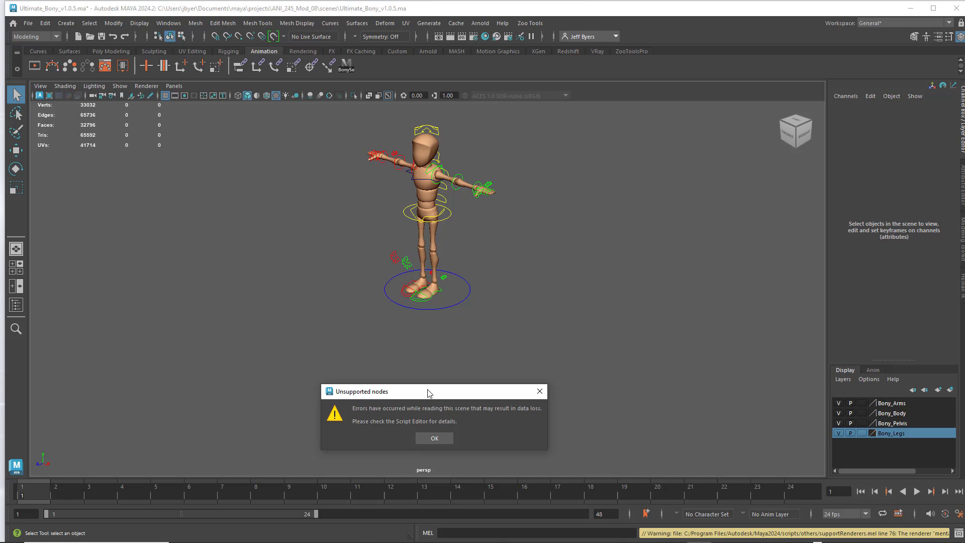
pyautogui.moveTo(430, 393); pyautogui.dragTo(574, 244)
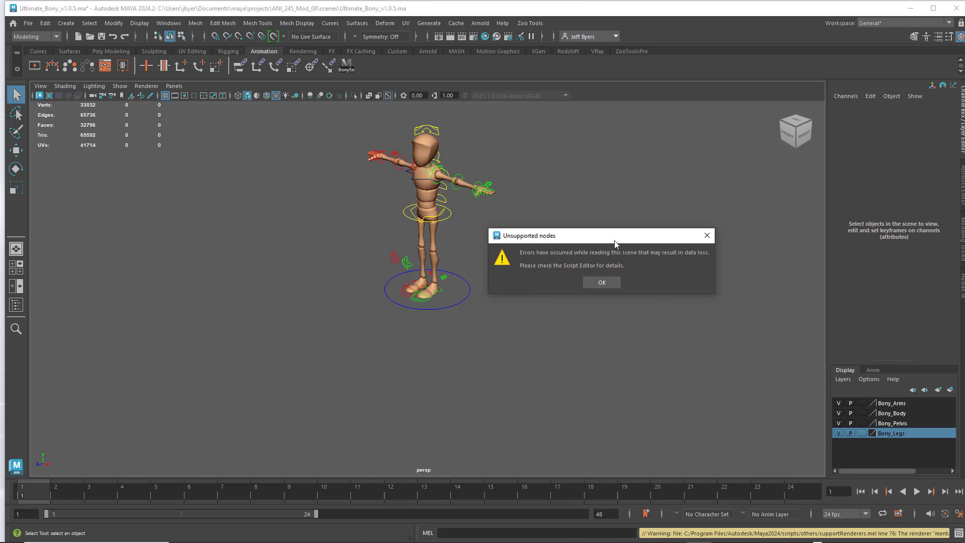
pyautogui.click(603, 282)
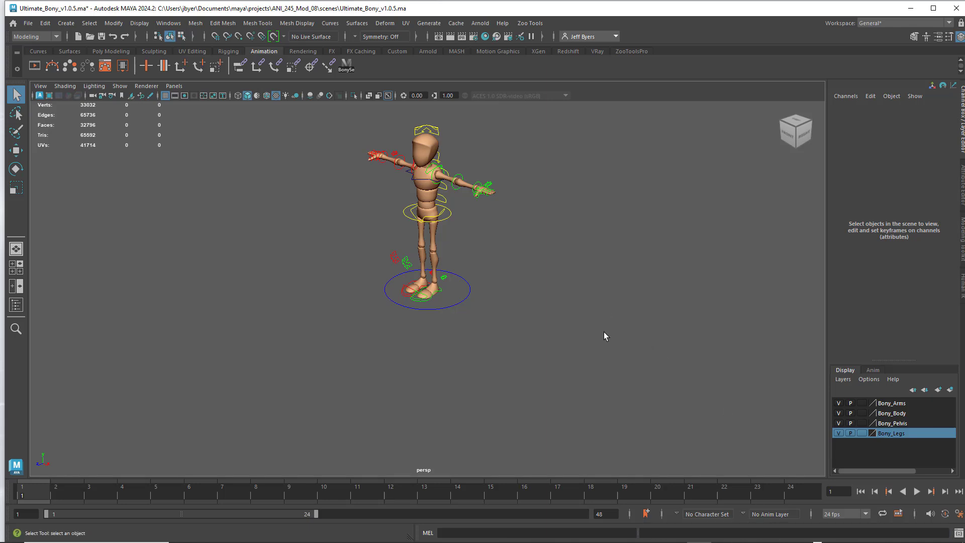
# Step: Inspect the whole character rig and its main control ring around the feet, and clear the selection
pyautogui.keyDown('alt'); pyautogui.moveTo(605, 333); pyautogui.dragTo(575, 370, button='middle'); pyautogui.keyUp('alt')
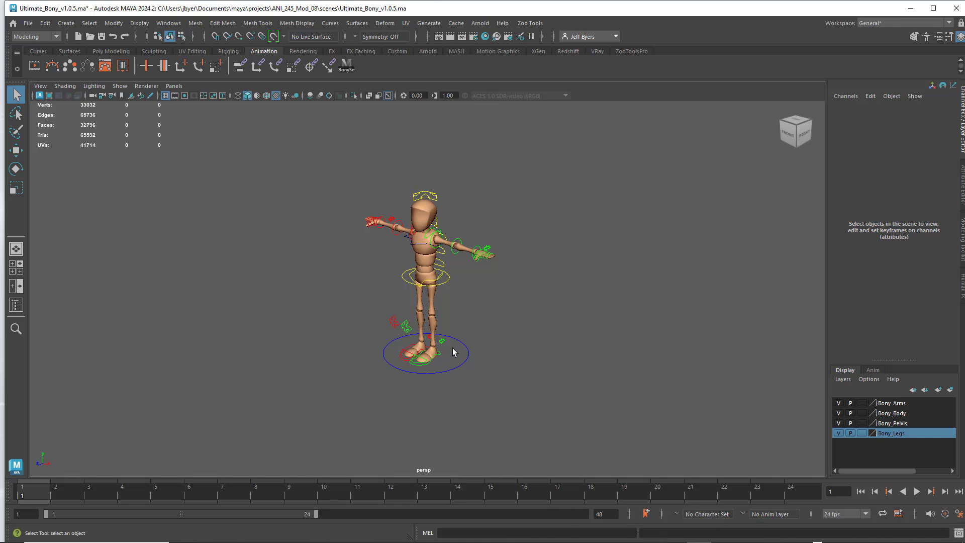
pyautogui.keyDown('alt'); pyautogui.moveTo(493, 373); pyautogui.dragTo(498, 361); pyautogui.keyUp('alt')
pyautogui.scroll(3, 499, 361)
pyautogui.keyDown('alt'); pyautogui.moveTo(490, 331); pyautogui.dragTo(479, 334, button='middle'); pyautogui.keyUp('alt')
pyautogui.scroll(2, 490, 331)
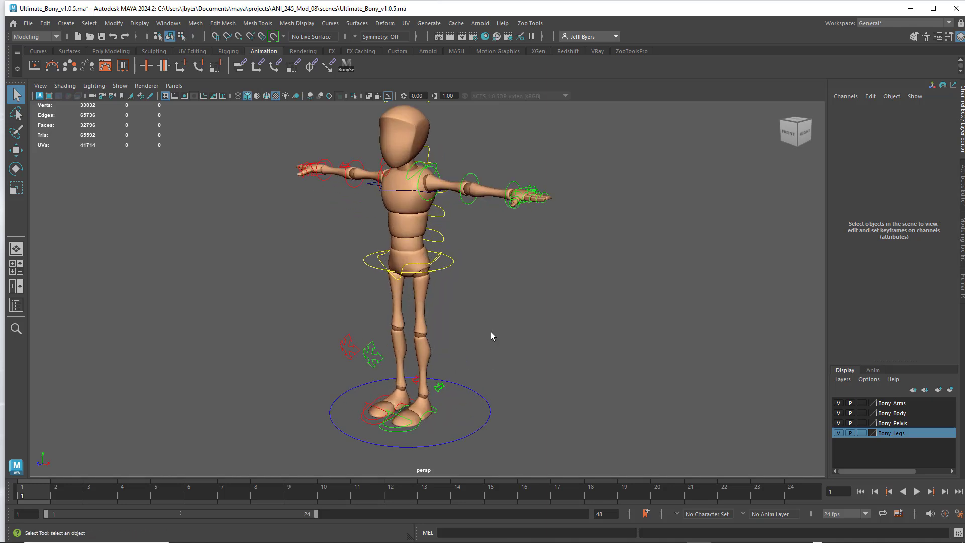
pyautogui.scroll(-1, 490, 331)
pyautogui.click(471, 380)
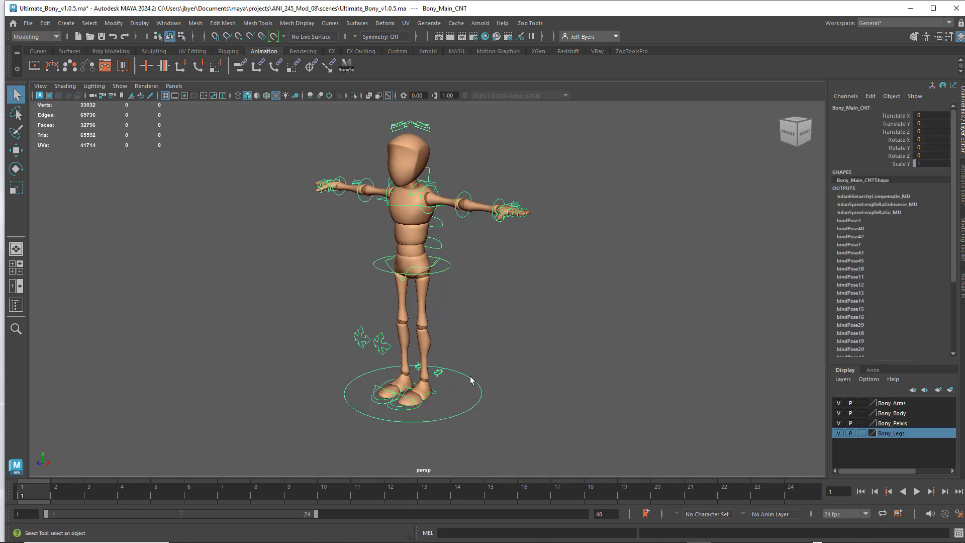
pyautogui.click(480, 234)
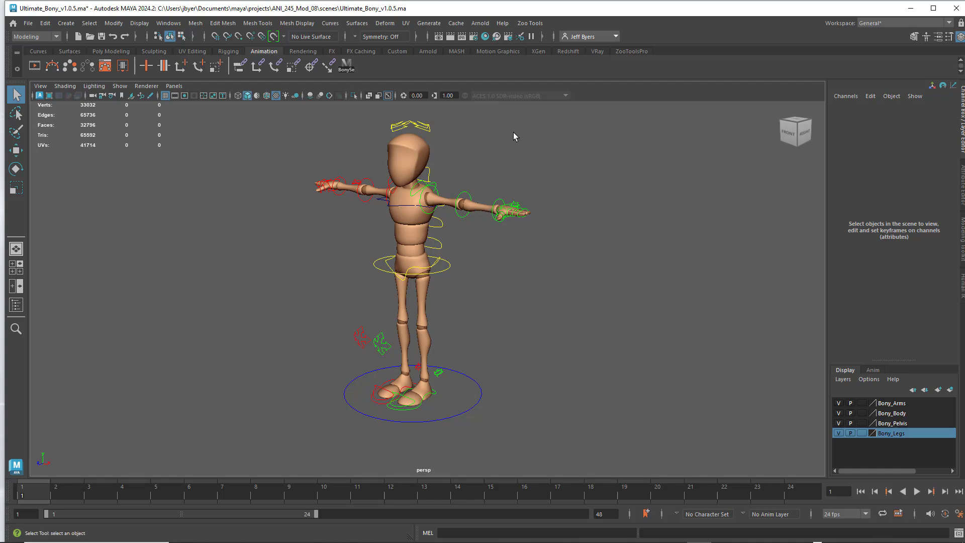
# Step: Inspect the rig's chest, pelvis and head controls by selecting them one after another, and clear the selection
pyautogui.moveTo(536, 253)
pyautogui.keyDown('alt'); pyautogui.mouseDown()
pyautogui.moveTo(607, 252)
pyautogui.moveTo(505, 257)
pyautogui.moveTo(566, 263)
pyautogui.moveTo(529, 262)
pyautogui.mouseUp(); pyautogui.keyUp('alt')
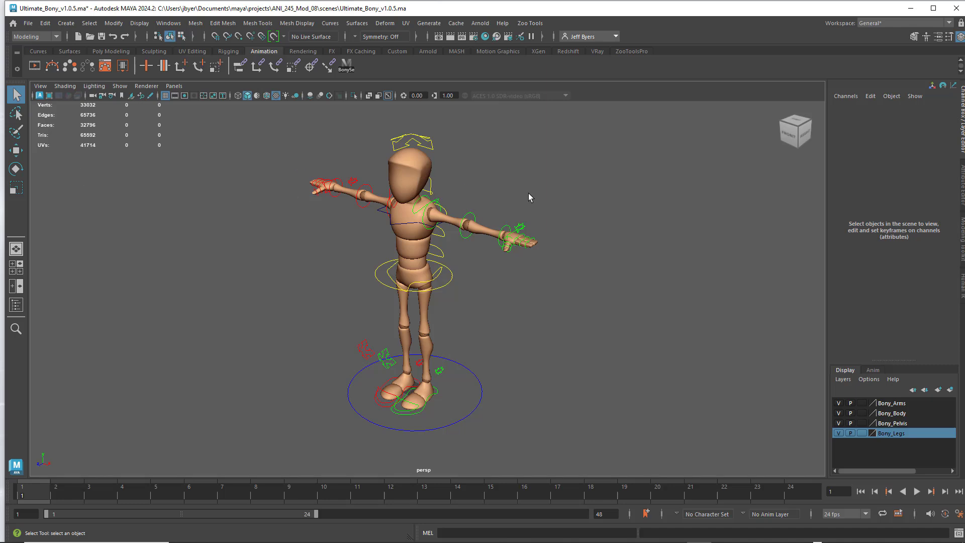
pyautogui.keyDown('alt'); pyautogui.moveTo(529, 195); pyautogui.dragTo(521, 179); pyautogui.keyUp('alt')
pyautogui.keyDown('alt'); pyautogui.moveTo(513, 165); pyautogui.dragTo(512, 166, button='middle'); pyautogui.keyUp('alt')
pyautogui.keyDown('alt'); pyautogui.moveTo(513, 166); pyautogui.dragTo(503, 181); pyautogui.keyUp('alt')
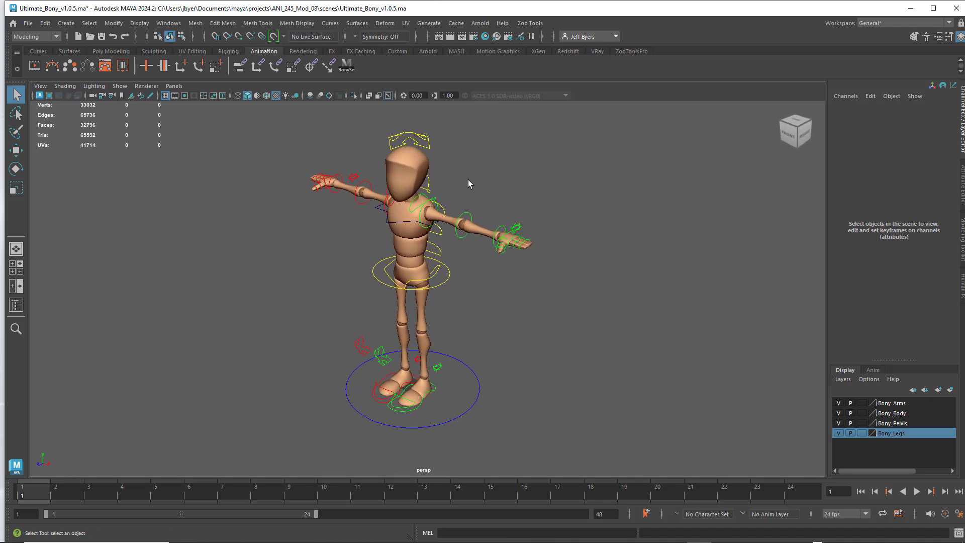
pyautogui.keyDown('alt'); pyautogui.moveTo(508, 178); pyautogui.dragTo(491, 179, button='middle'); pyautogui.keyUp('alt')
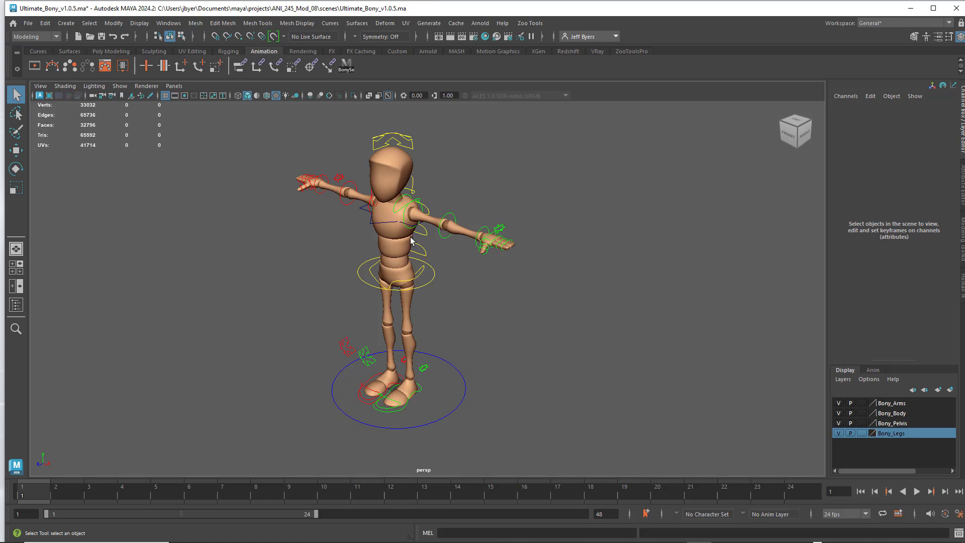
pyautogui.click(388, 225)
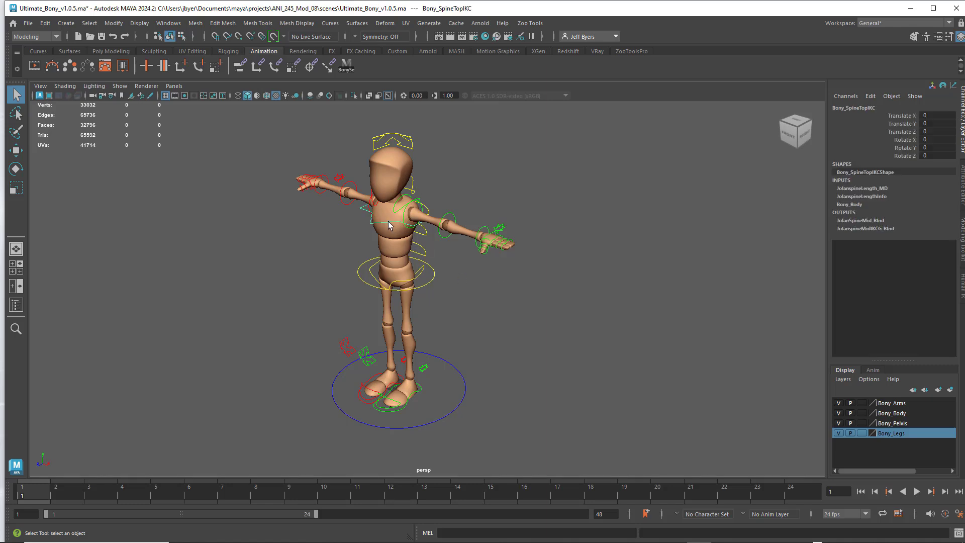
pyautogui.click(427, 284)
pyautogui.click(421, 274)
pyautogui.click(391, 144)
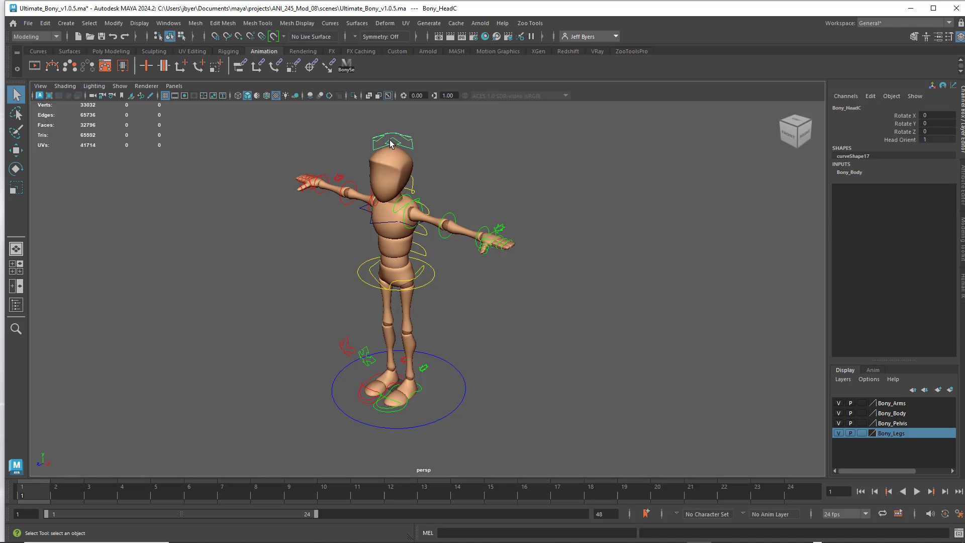
pyautogui.click(351, 212)
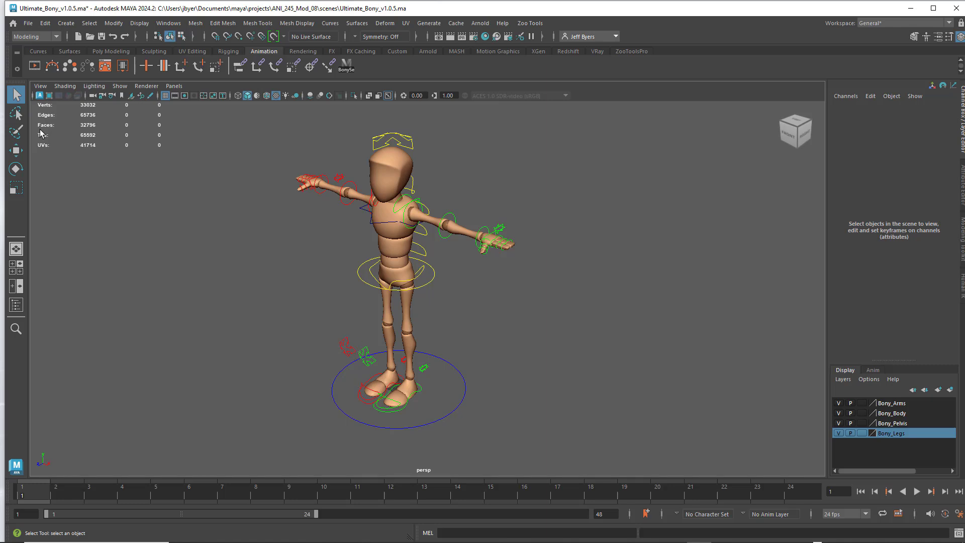
# Step: Explore saving the scene as Maya Binary or Maya ASCII under the name Ultimate_Bony_Start_01.ma, and cancel without saving
pyautogui.click(28, 24)
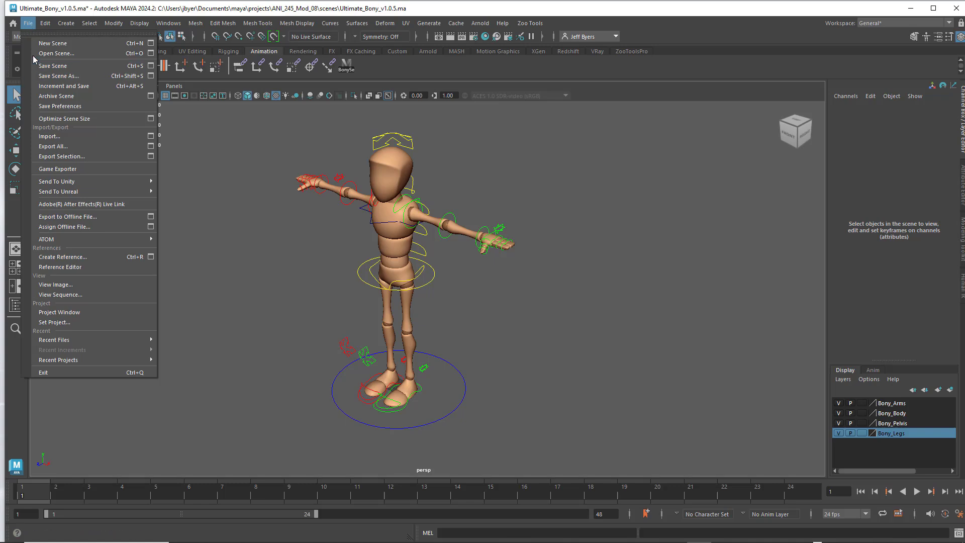
pyautogui.click(58, 76)
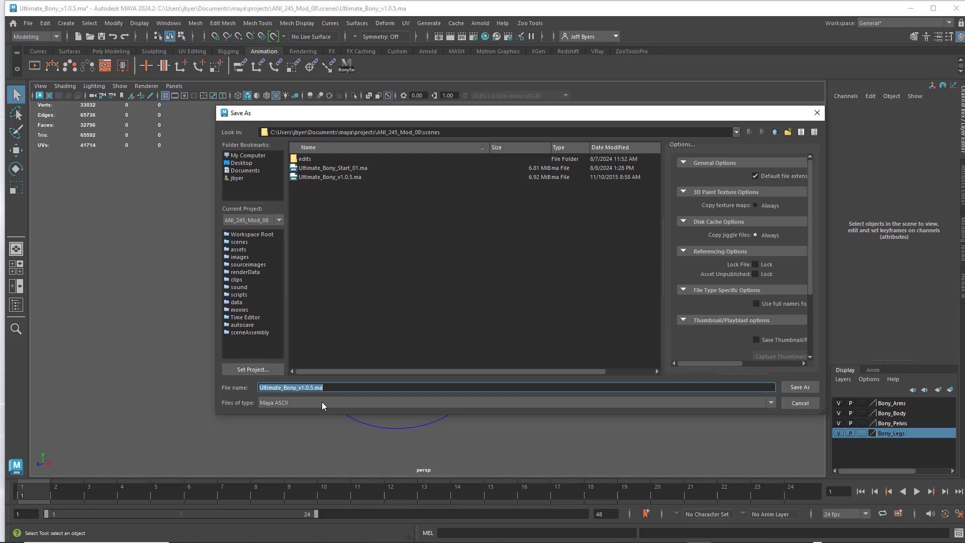
pyautogui.click(322, 402)
pyautogui.click(294, 413)
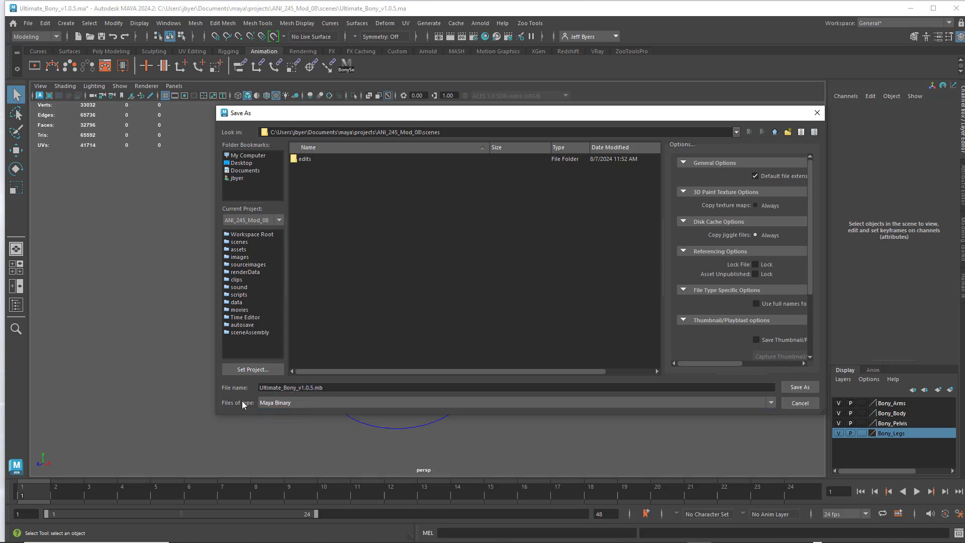
pyautogui.click(309, 403)
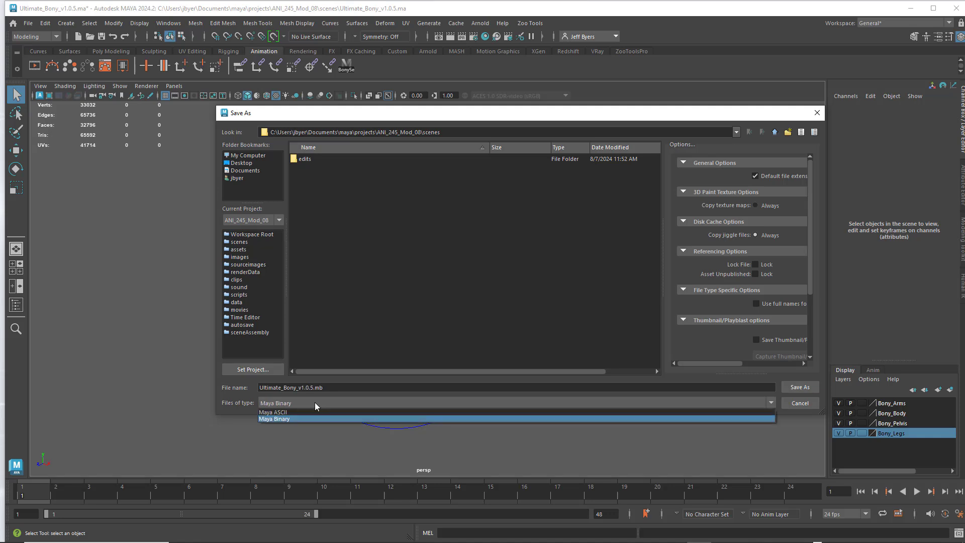
pyautogui.click(286, 411)
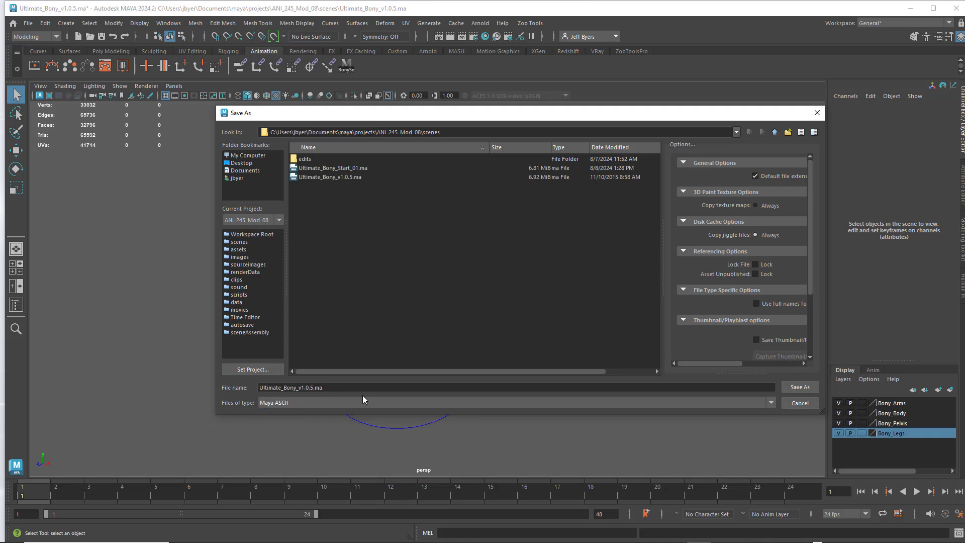
pyautogui.click(321, 168)
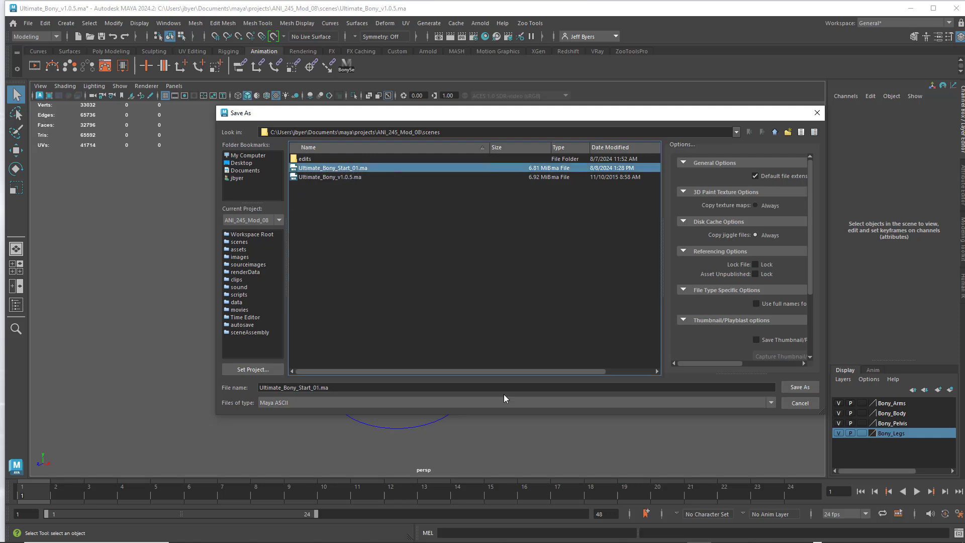
pyautogui.click(816, 113)
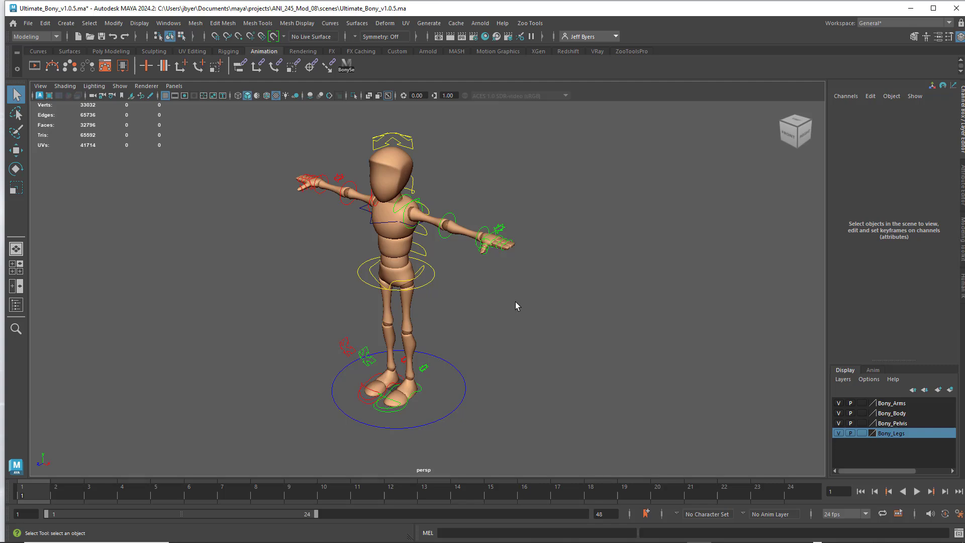
# Step: Rotate the left elbow control to about -47.8 on Rotate Y, and clear the selection
pyautogui.keyDown('alt'); pyautogui.moveTo(504, 308); pyautogui.dragTo(502, 305, button='middle'); pyautogui.keyUp('alt')
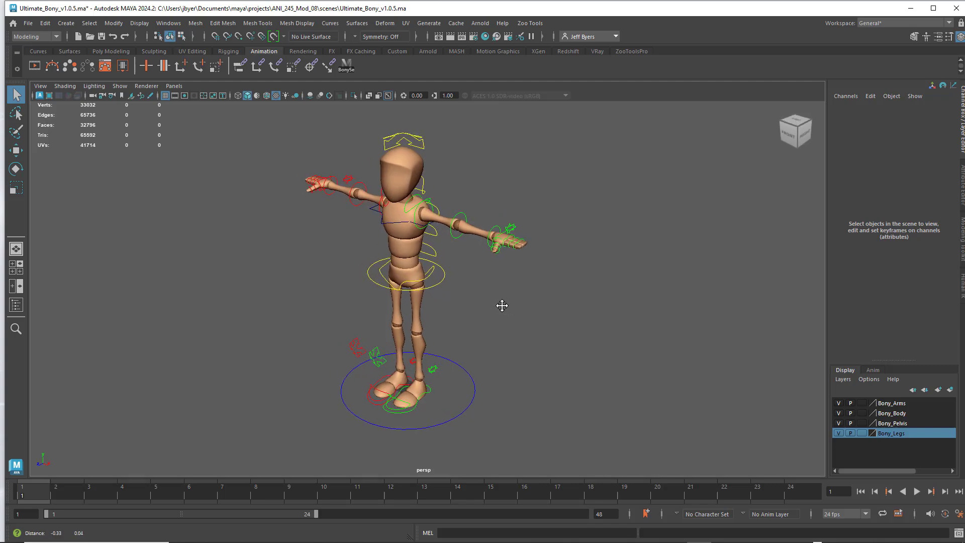
pyautogui.moveTo(502, 305)
pyautogui.keyDown('alt'); pyautogui.mouseDown()
pyautogui.moveTo(560, 302)
pyautogui.moveTo(489, 303)
pyautogui.mouseUp(); pyautogui.keyUp('alt')
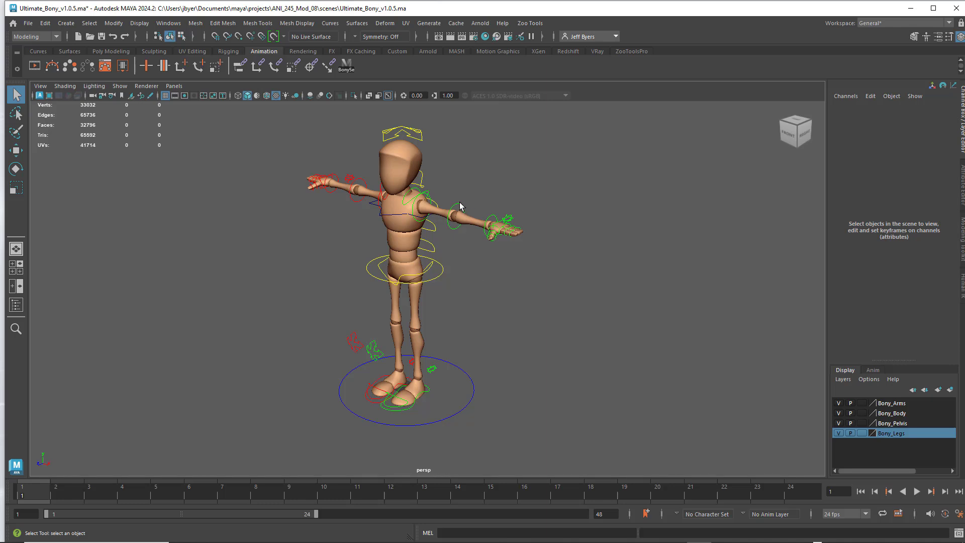
pyautogui.click(457, 221)
pyautogui.press('e')
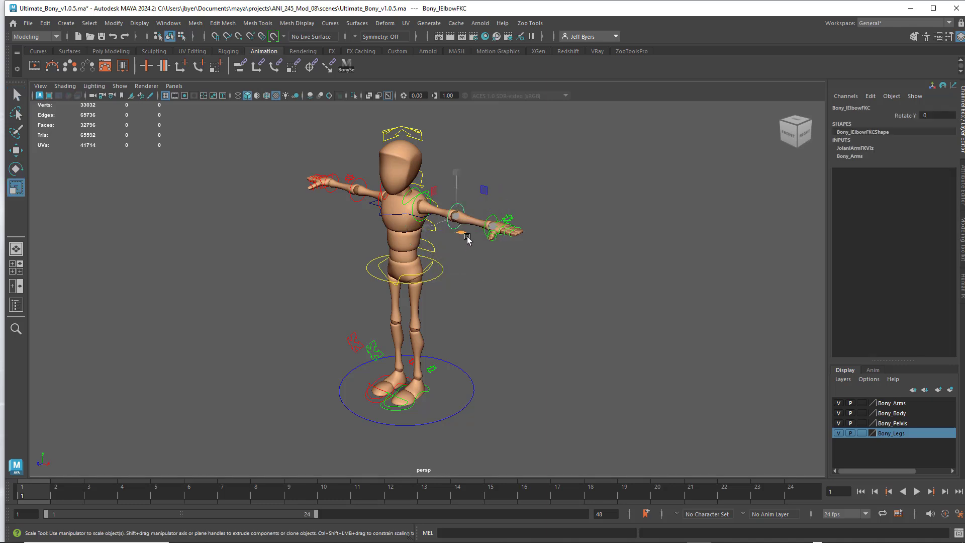
pyautogui.moveTo(468, 236)
pyautogui.mouseDown()
pyautogui.moveTo(448, 235)
pyautogui.moveTo(472, 253)
pyautogui.mouseUp()
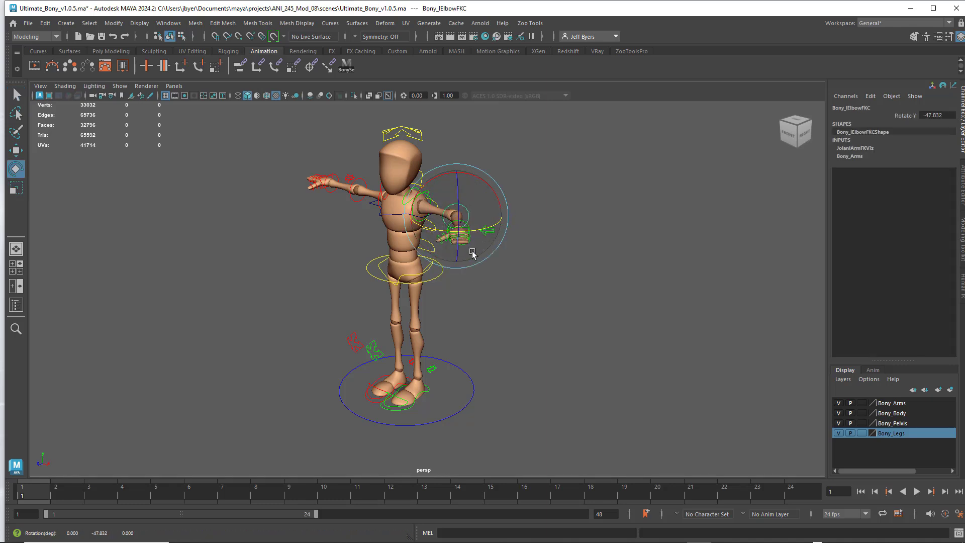
pyautogui.click(535, 200)
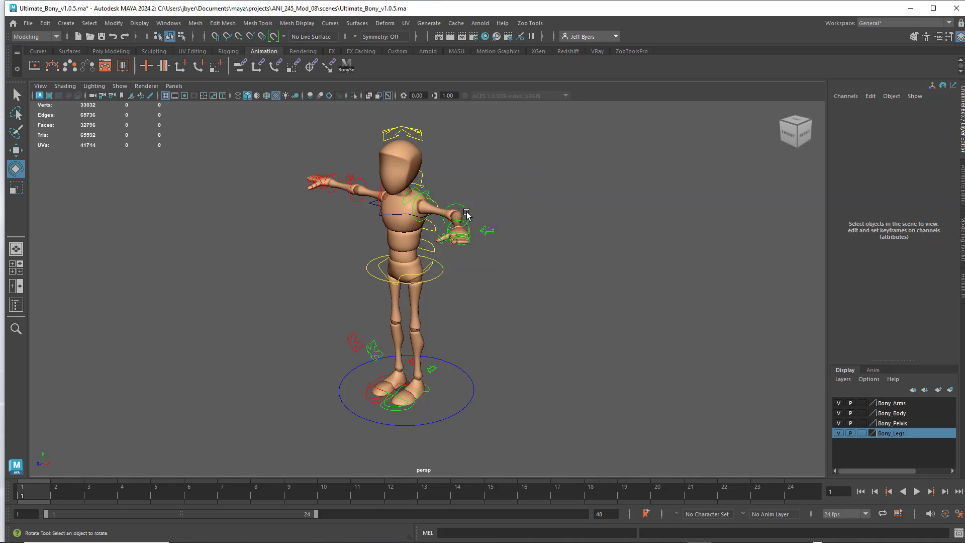
# Step: Reset the left elbow control's Rotate Y to 0
pyautogui.click(466, 211)
pyautogui.hotkey('ctrl', 'a')
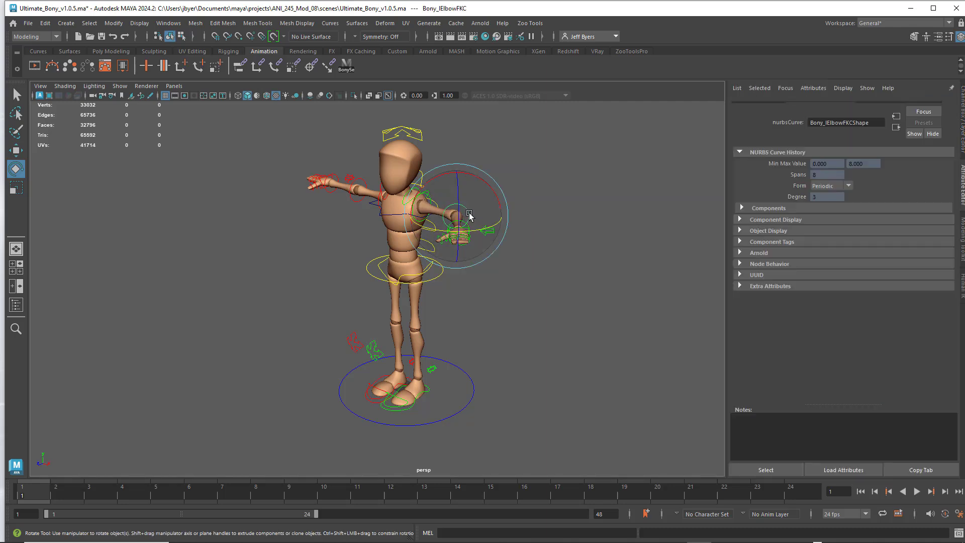
pyautogui.hotkey('ctrl', 'a')
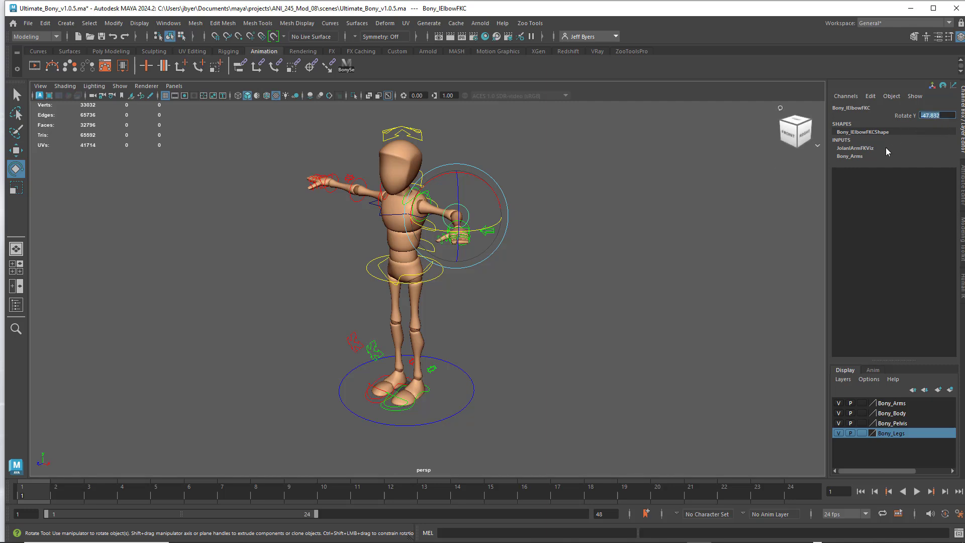
pyautogui.write('0')
pyautogui.press('Return')
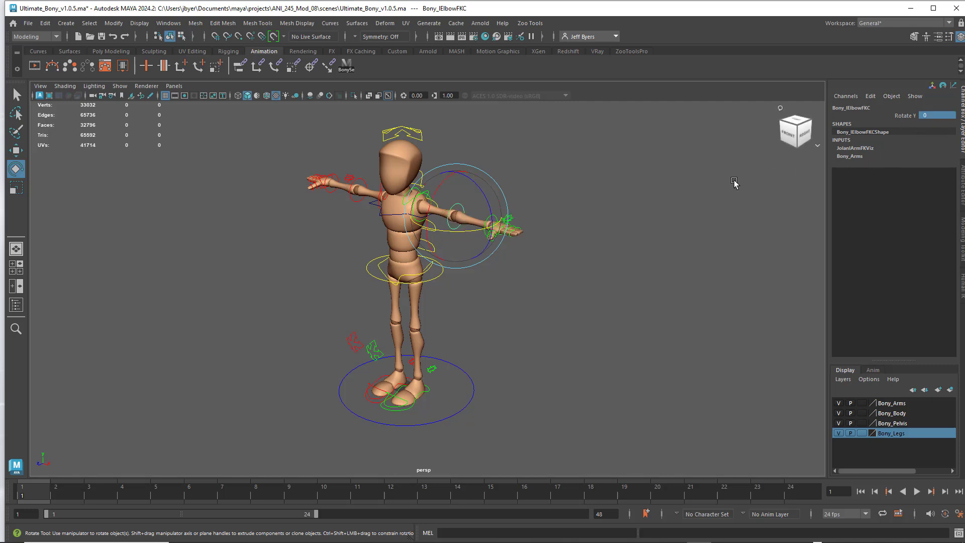
# Step: Inspect the main ring, root and left elbow controls by selecting them one after another
pyautogui.keyDown('alt'); pyautogui.moveTo(634, 242); pyautogui.dragTo(599, 244); pyautogui.keyUp('alt')
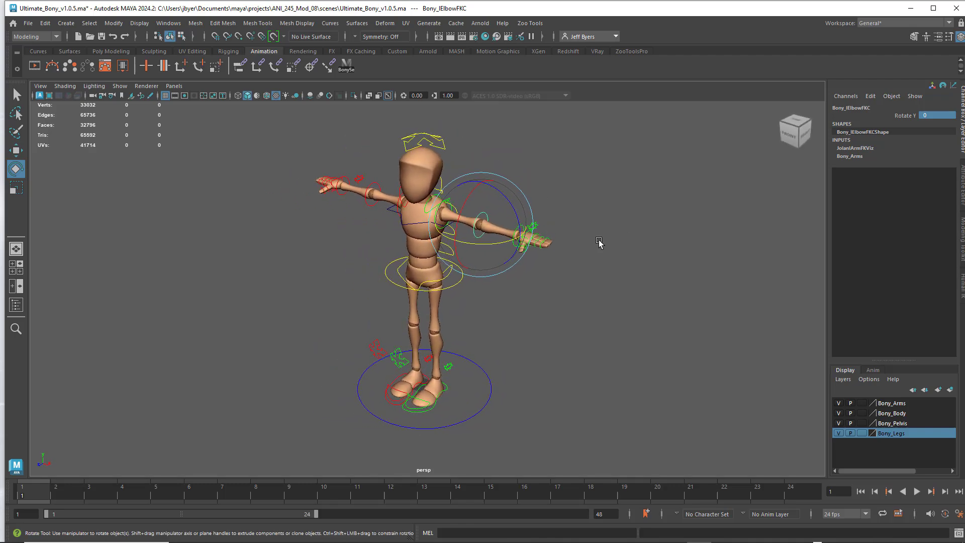
pyautogui.click(553, 302)
pyautogui.click(477, 365)
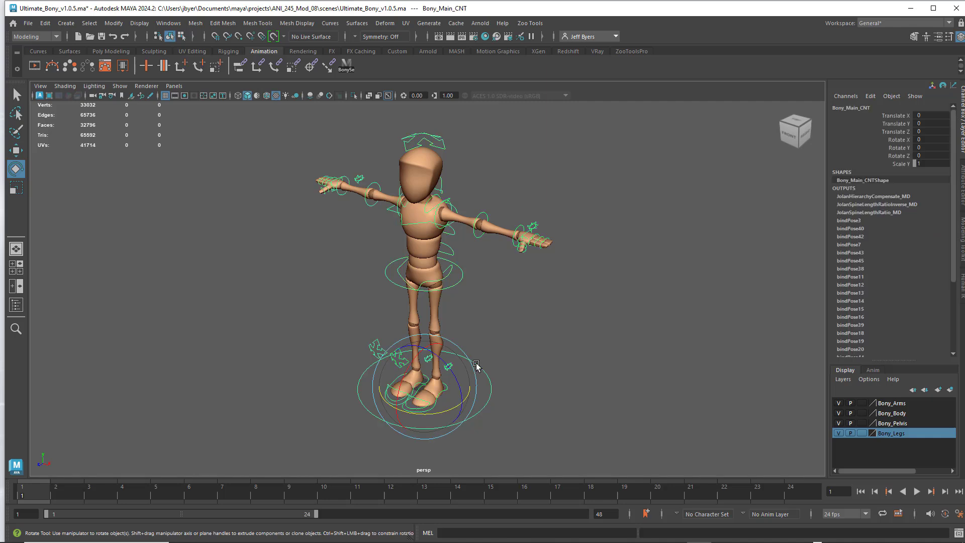
pyautogui.click(500, 334)
pyautogui.click(456, 284)
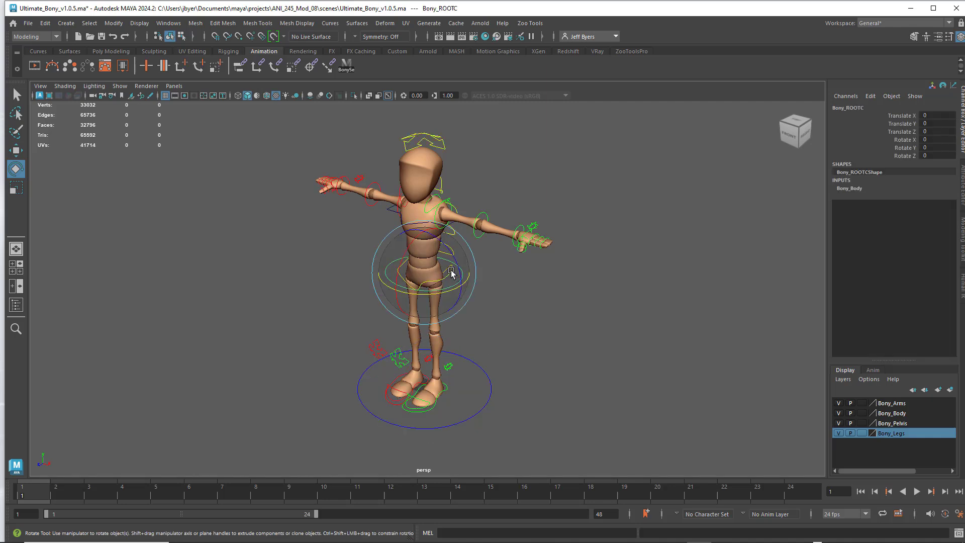
pyautogui.click(498, 198)
pyautogui.click(482, 215)
pyautogui.click(514, 211)
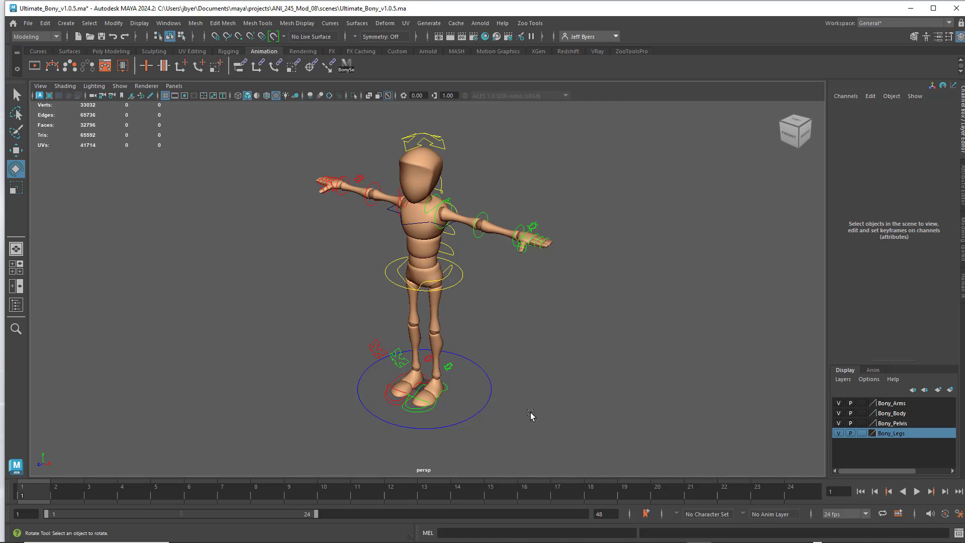
pyautogui.click(482, 370)
# Step: Rotate the left elbow control to bend the forearm, undoing the excessive first rotation, and clear the selection
pyautogui.click(487, 223)
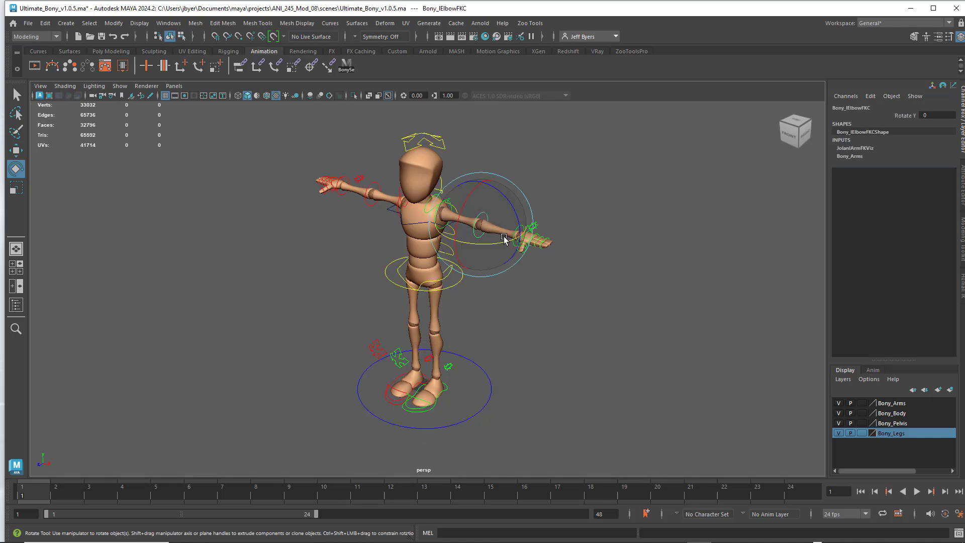
pyautogui.moveTo(504, 237); pyautogui.dragTo(461, 207)
pyautogui.hotkey('ctrl', 'z')
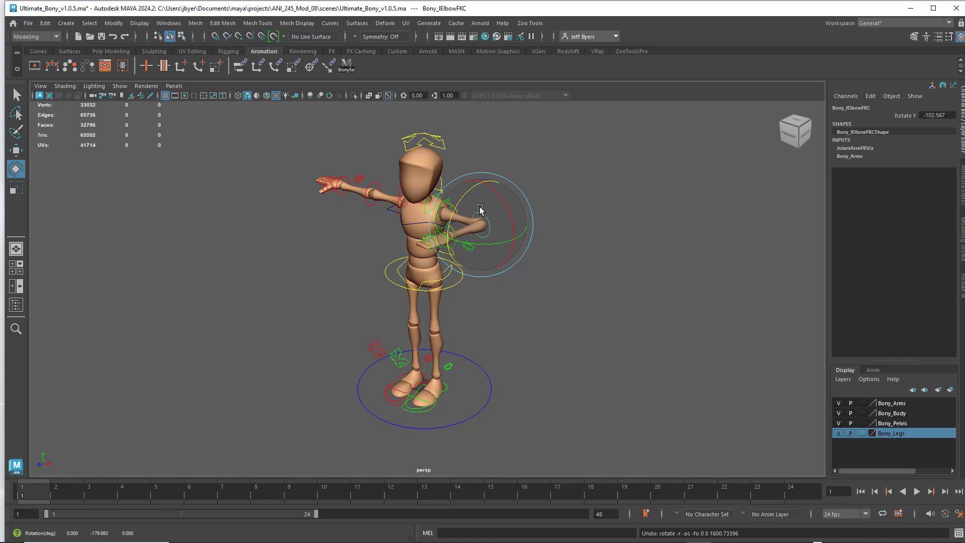
pyautogui.moveTo(501, 252); pyautogui.dragTo(518, 240)
pyautogui.click(526, 161)
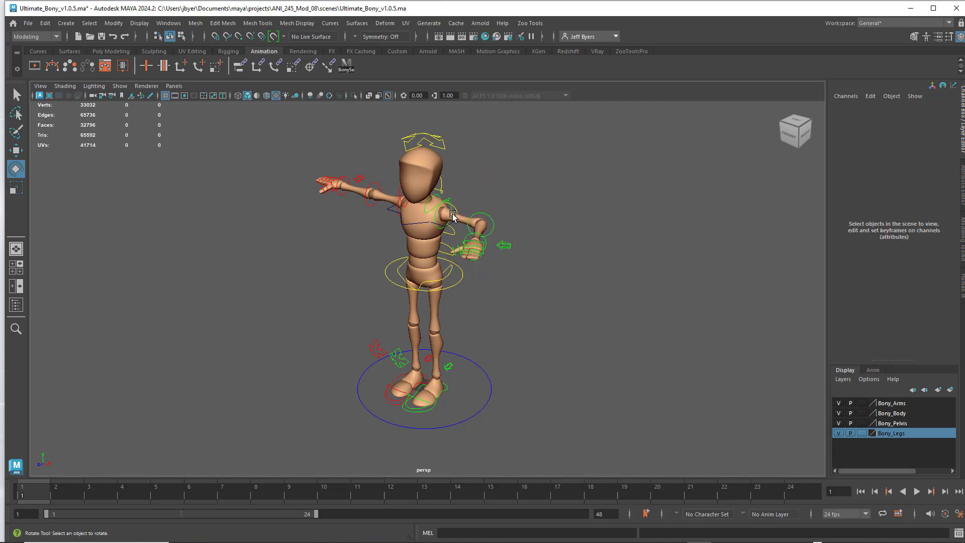
# Step: Rotate the right elbow control to bend the right forearm, and clear the selection
pyautogui.click(377, 188)
pyautogui.moveTo(377, 188); pyautogui.dragTo(449, 211)
pyautogui.click(502, 201)
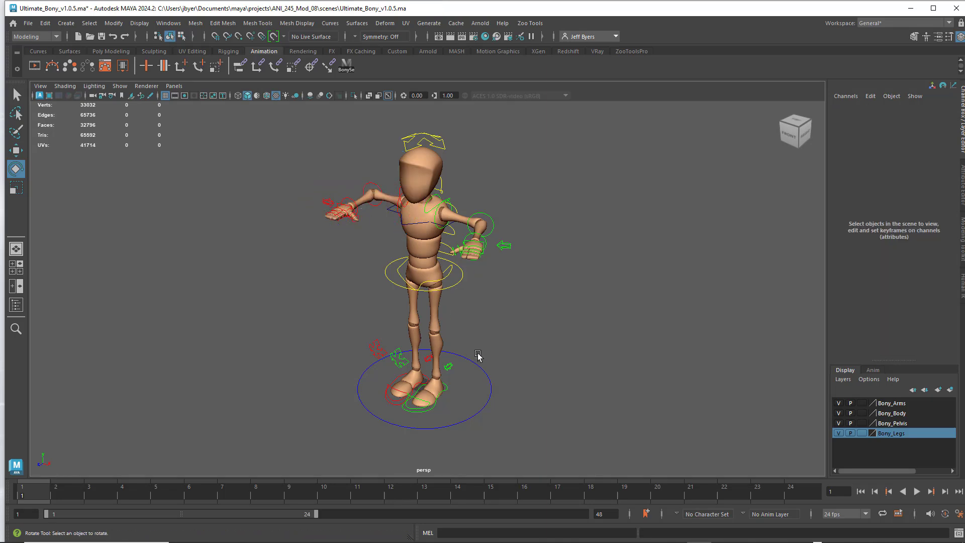
# Step: Add the main, foot, toe, knee, leg switch, root, hip and spine controls to one selection, and key them at frame 1
pyautogui.keyDown('alt'); pyautogui.moveTo(477, 355); pyautogui.dragTo(476, 241); pyautogui.keyUp('alt')
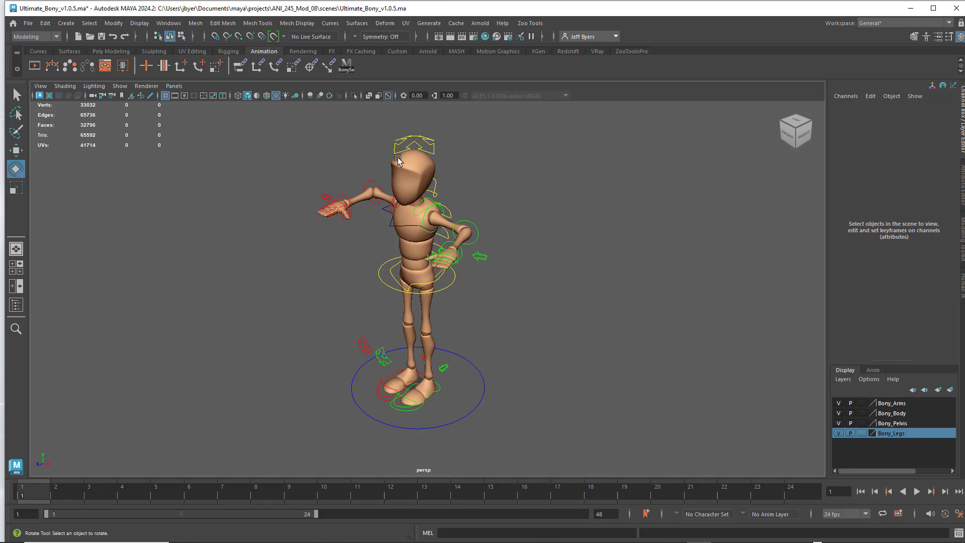
pyautogui.keyDown('alt'); pyautogui.moveTo(333, 308); pyautogui.dragTo(486, 366); pyautogui.keyUp('alt')
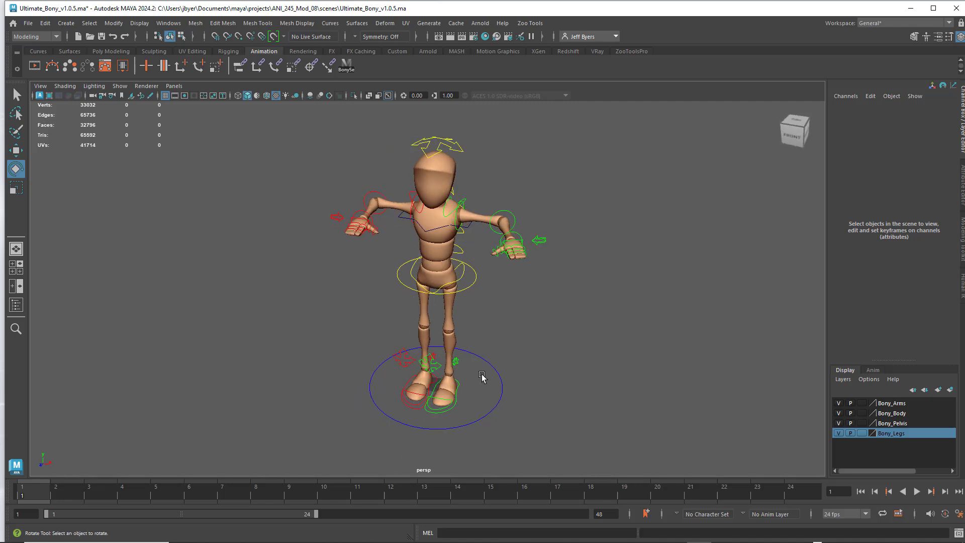
pyautogui.click(487, 362)
pyautogui.click(525, 353)
pyautogui.press('q')
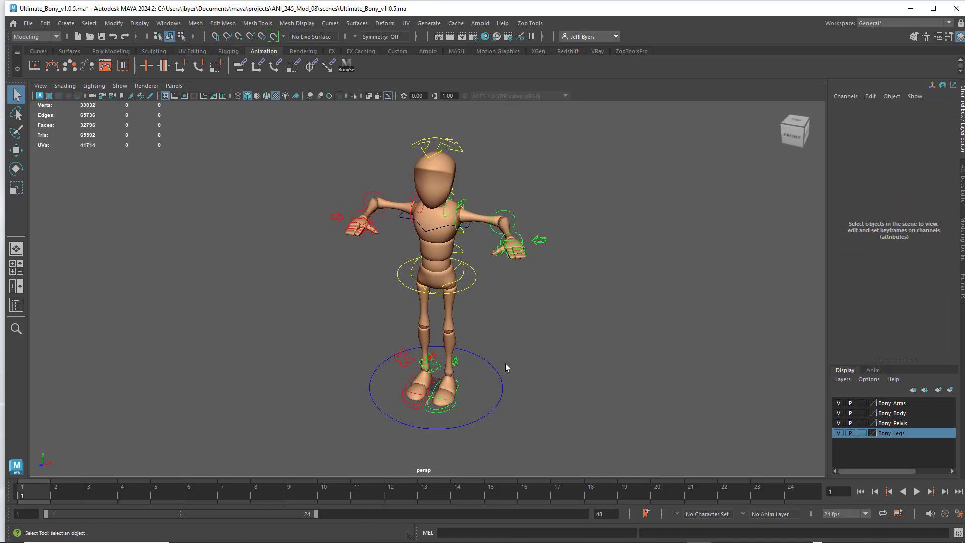
pyautogui.click(495, 370)
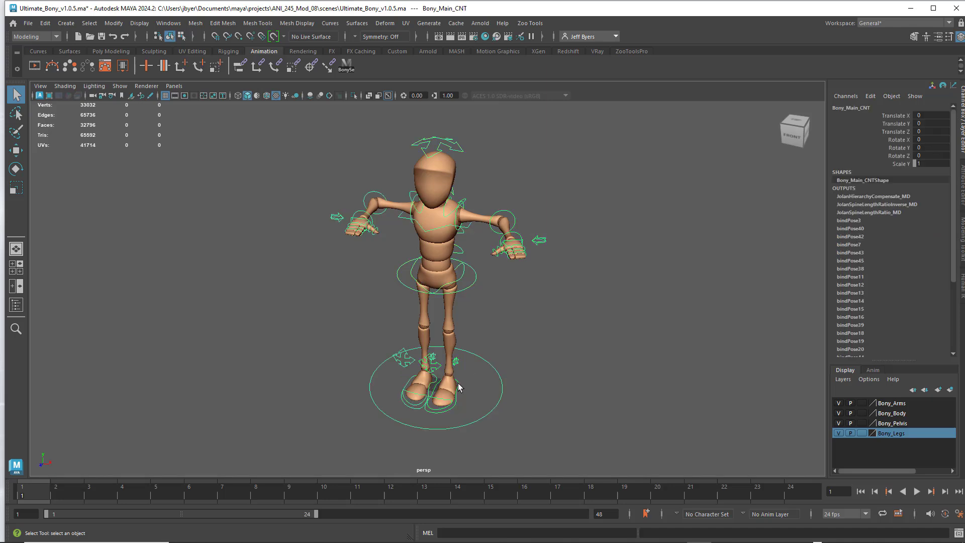
pyautogui.click(458, 383)
pyautogui.click(435, 393)
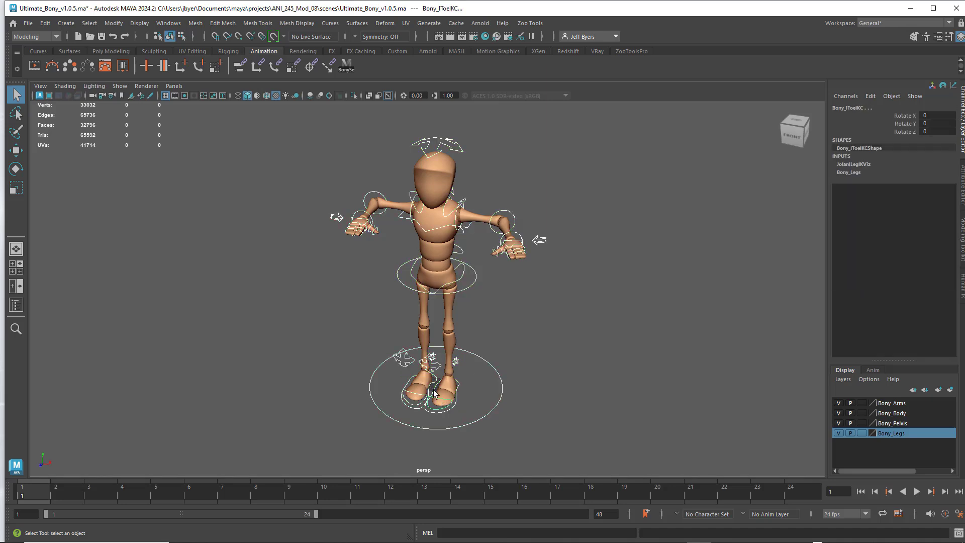
pyautogui.click(412, 393)
pyautogui.click(455, 361)
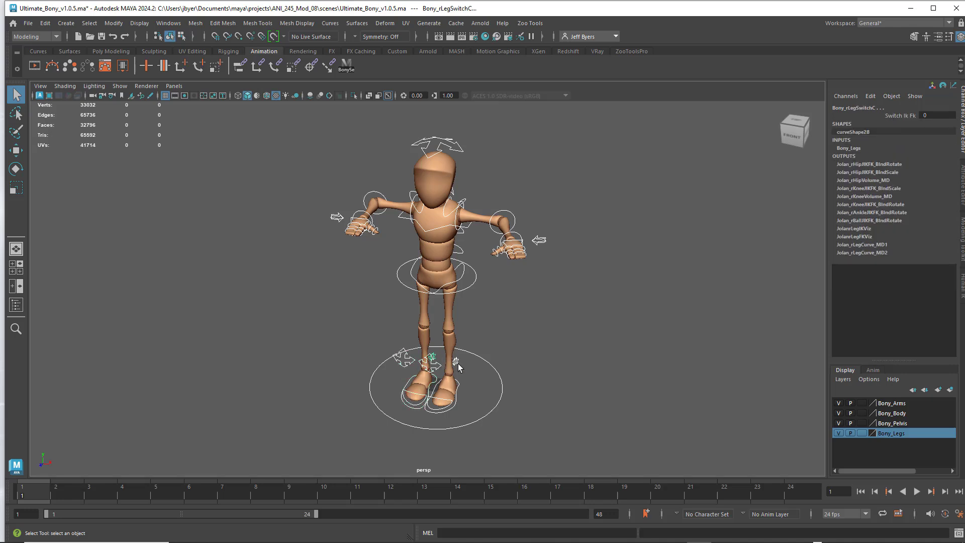
pyautogui.click(473, 283)
pyautogui.click(462, 266)
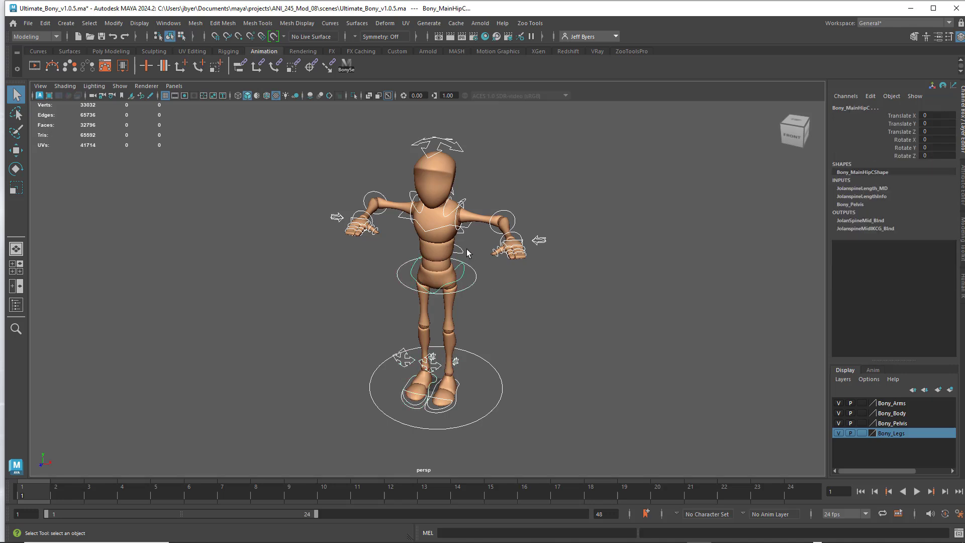
pyautogui.click(458, 247)
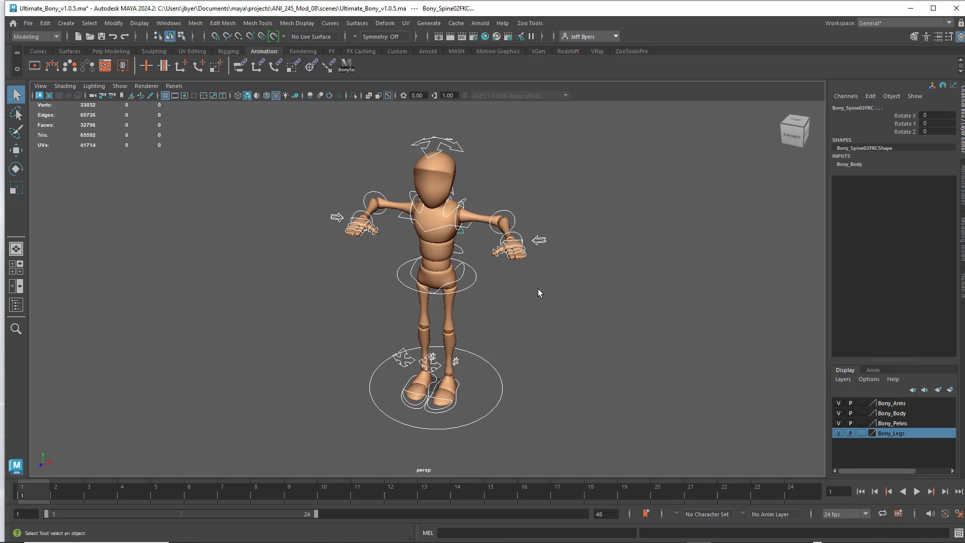
pyautogui.press('s')
# Step: Rotate the left shoulder control to raise the left arm, and select the main ring control to check its keyed channels
pyautogui.click(457, 214)
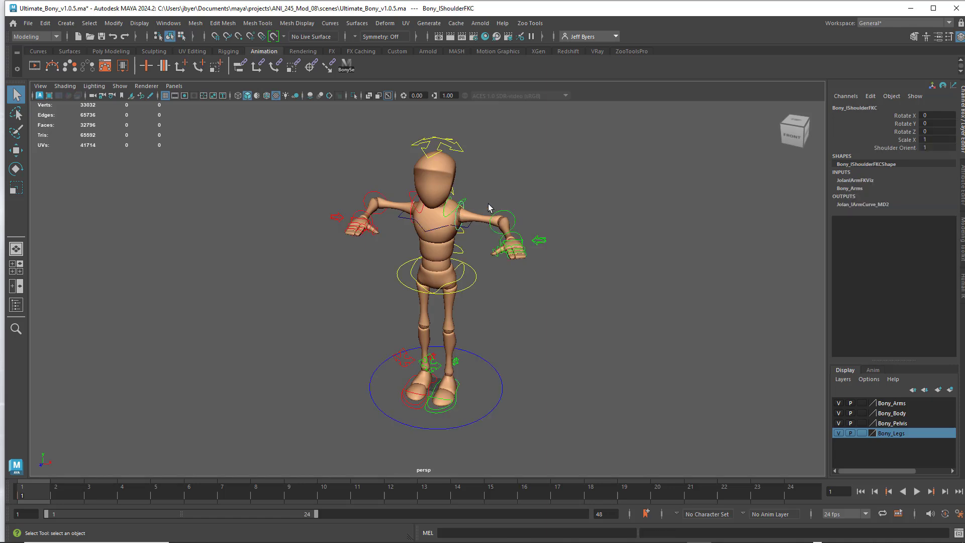
pyautogui.press('w')
pyautogui.press('e')
pyautogui.moveTo(488, 177); pyautogui.dragTo(486, 180)
pyautogui.click(504, 305)
pyautogui.click(493, 377)
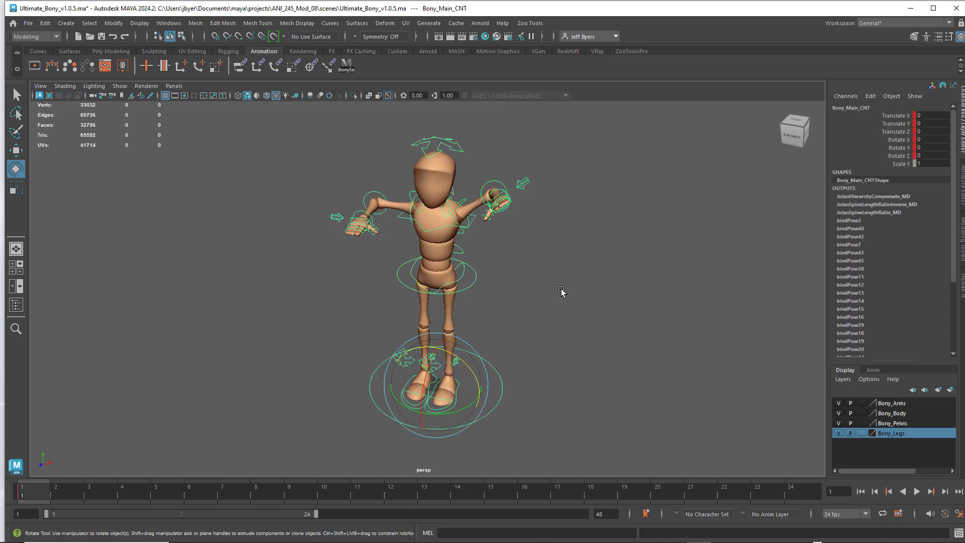
# Step: Undo the shoulder rotation, the keyframes, the control selections and the bends of both elbows
pyautogui.hotkey('ctrl', 'z')
pyautogui.hotkey('ctrl', 'z')
pyautogui.hotkey('ctrl', 'z')
pyautogui.hotkey('ctrl', 'z')
pyautogui.hotkey('ctrl', 'z')
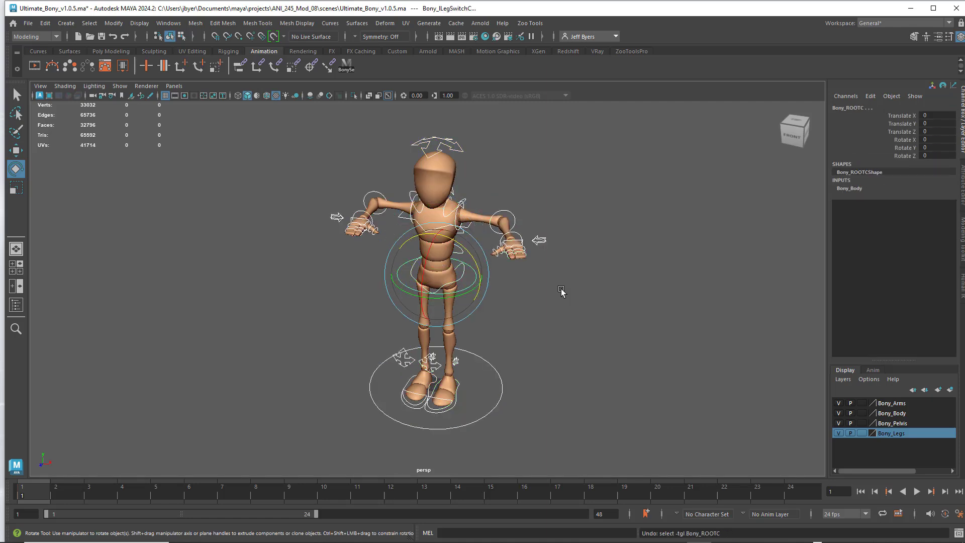
pyautogui.hotkey('ctrl', 'z')
pyautogui.hotkey('ctrl', 'z')
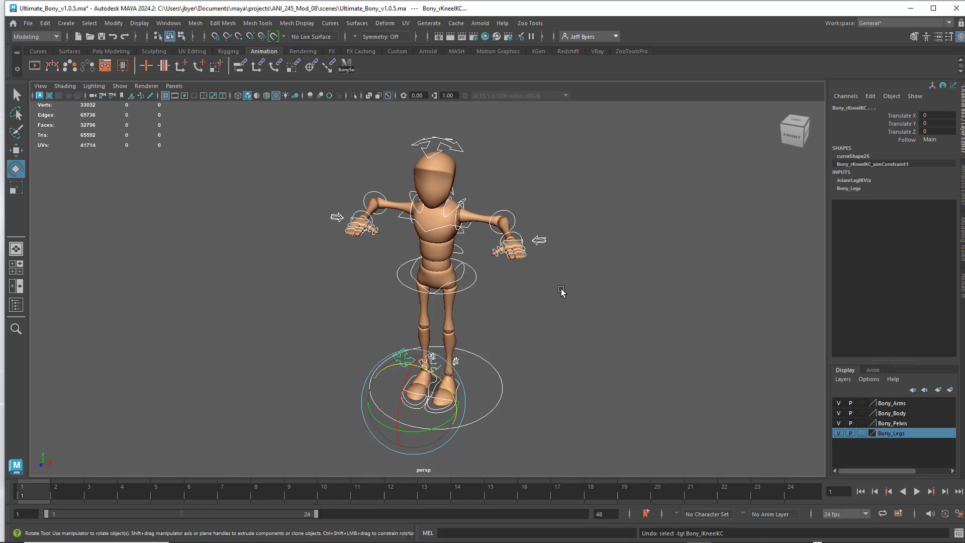
pyautogui.hotkey('ctrl', 'z')
pyautogui.hotkey('ctrl', 'z')
pyautogui.hotkey('ctrl', 'z')
pyautogui.hotkey('ctrl', 'z')
pyautogui.hotkey('ctrl', 'z')
pyautogui.hotkey('ctrl', 'z')
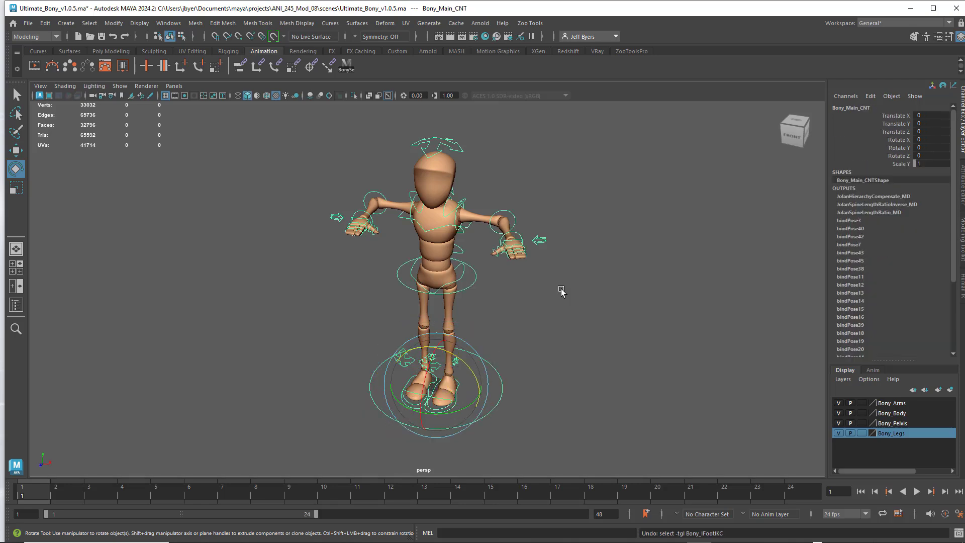
pyautogui.hotkey('ctrl', 'z')
pyautogui.hotkey('ctrl', 'z')
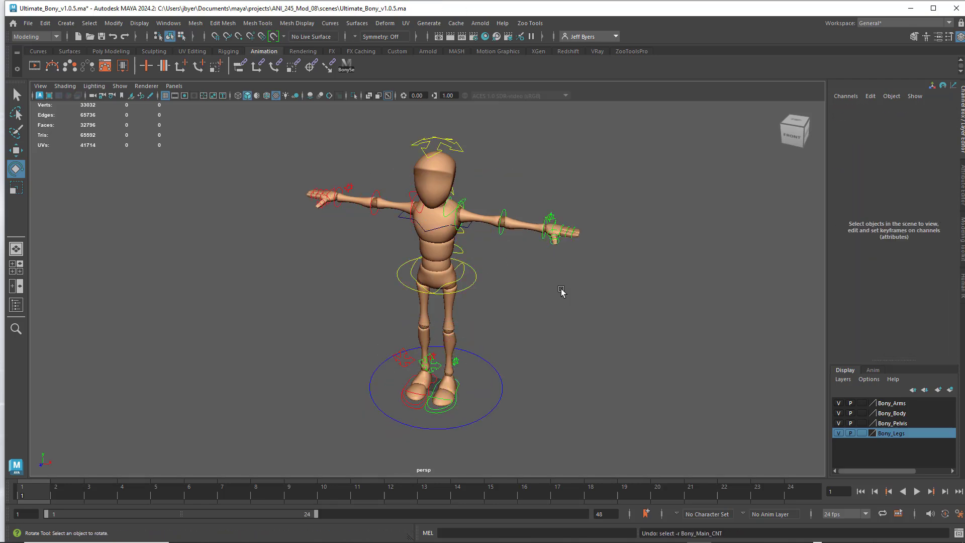
# Step: Inspect the main ring control and the root control around the pelvis by selecting each, and clear the selection
pyautogui.click(502, 377)
pyautogui.click(550, 349)
pyautogui.click(476, 280)
pyautogui.click(563, 326)
pyautogui.click(486, 362)
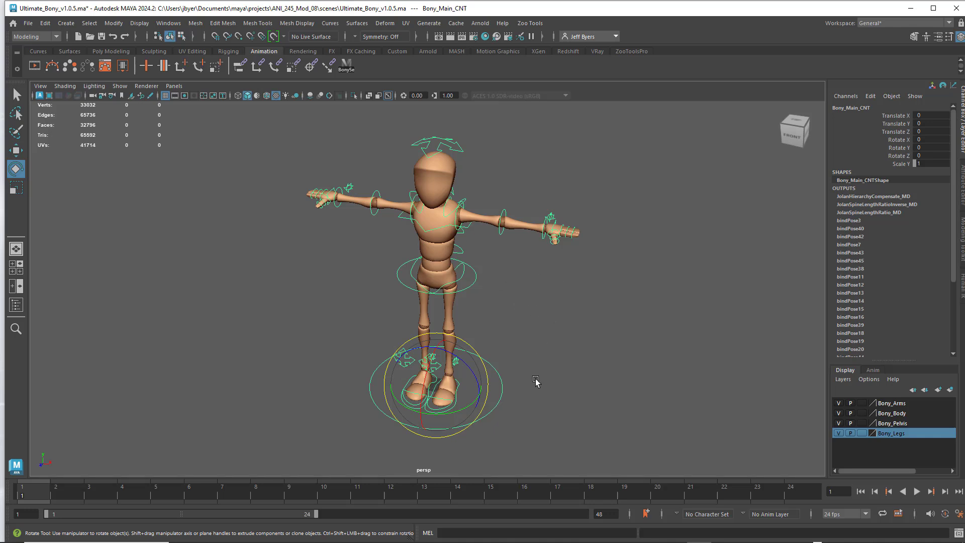
pyautogui.click(553, 368)
# Step: Move the whole rig with the main ring control to about -4.9 on Translate X, and key it at frame 1
pyautogui.click(488, 368)
pyautogui.press('w')
pyautogui.moveTo(486, 393); pyautogui.dragTo(376, 380)
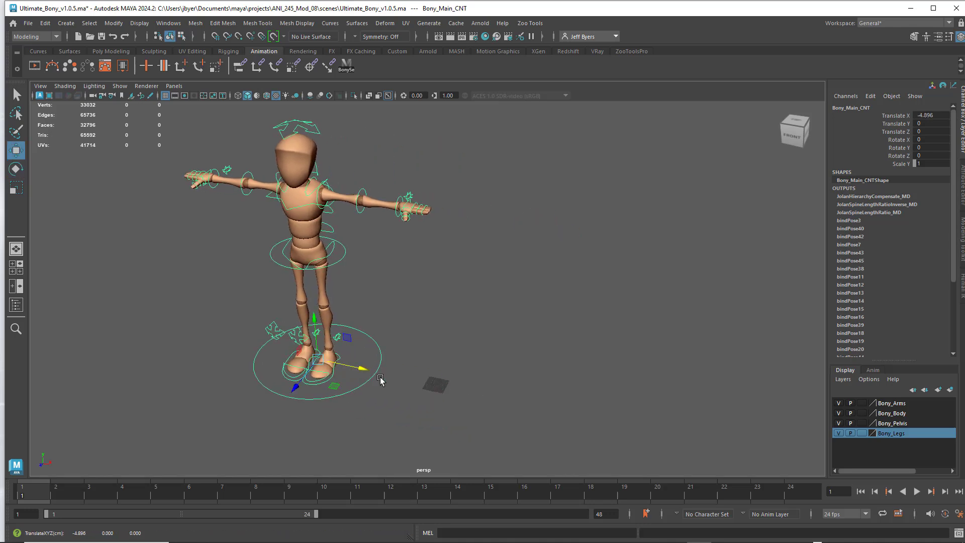
pyautogui.press('s')
# Step: Compare the keys on the main ring control with those on the left foot IK control
pyautogui.click(343, 358)
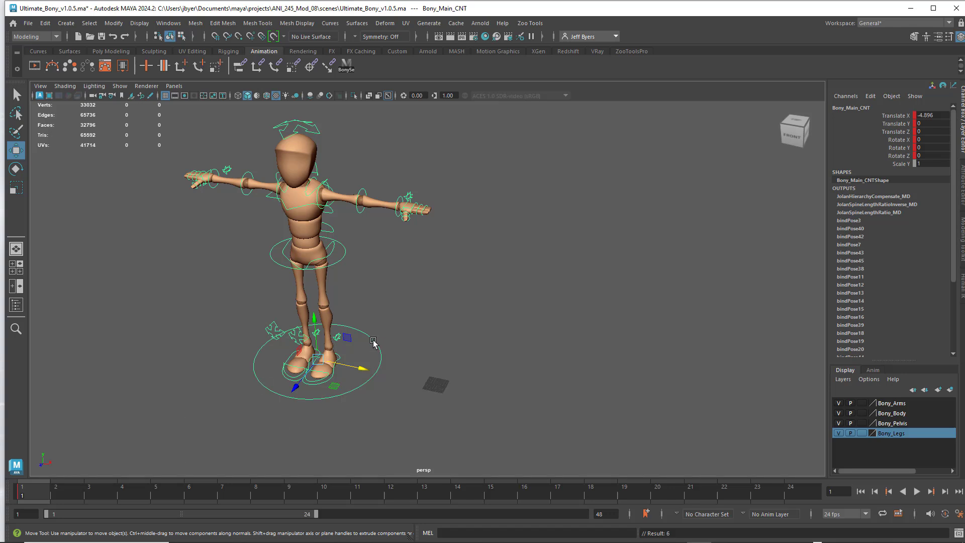
pyautogui.click(368, 354)
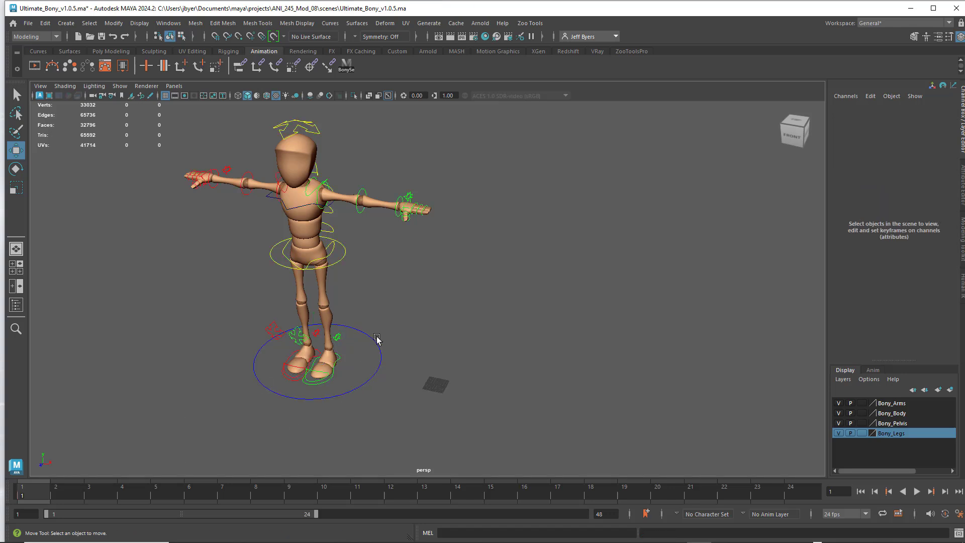
pyautogui.click(337, 358)
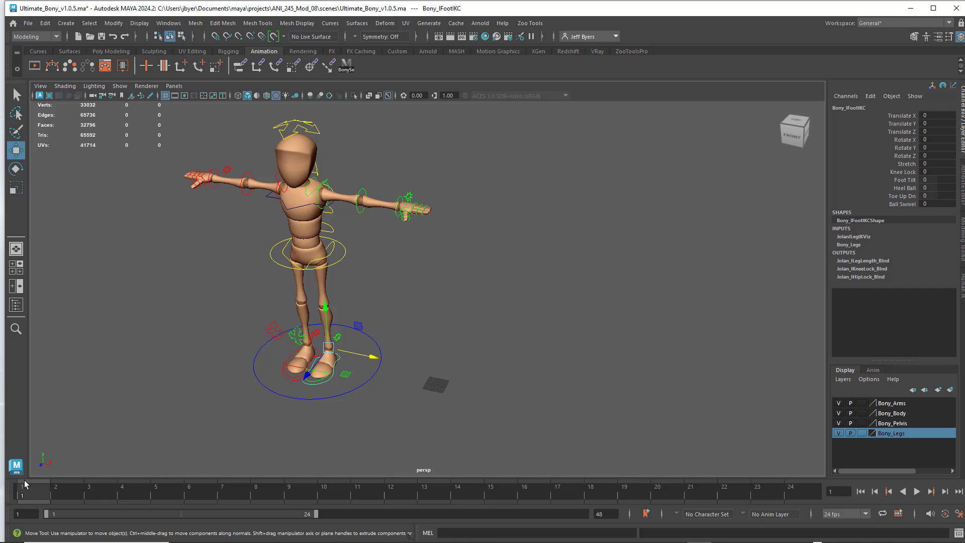
# Step: Compare the keys on the main ring control with those on the elbow and wrist FK controls by selecting each, and clear the selection
pyautogui.click(356, 391)
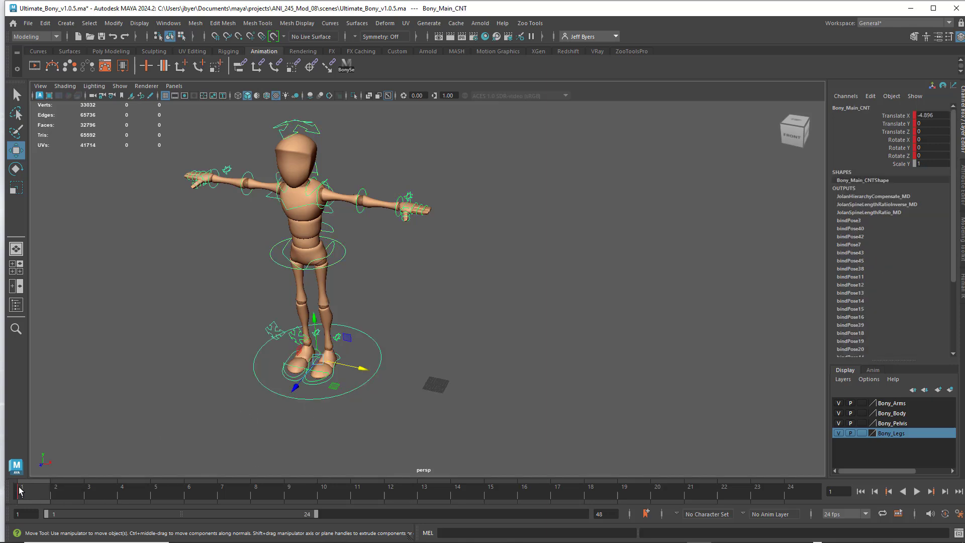
pyautogui.click(418, 336)
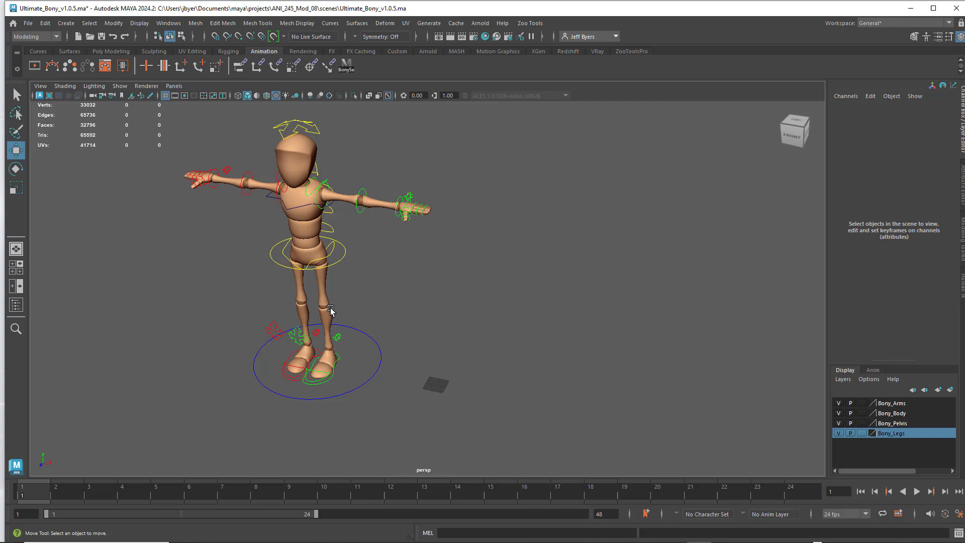
pyautogui.click(336, 260)
pyautogui.click(403, 251)
pyautogui.click(360, 200)
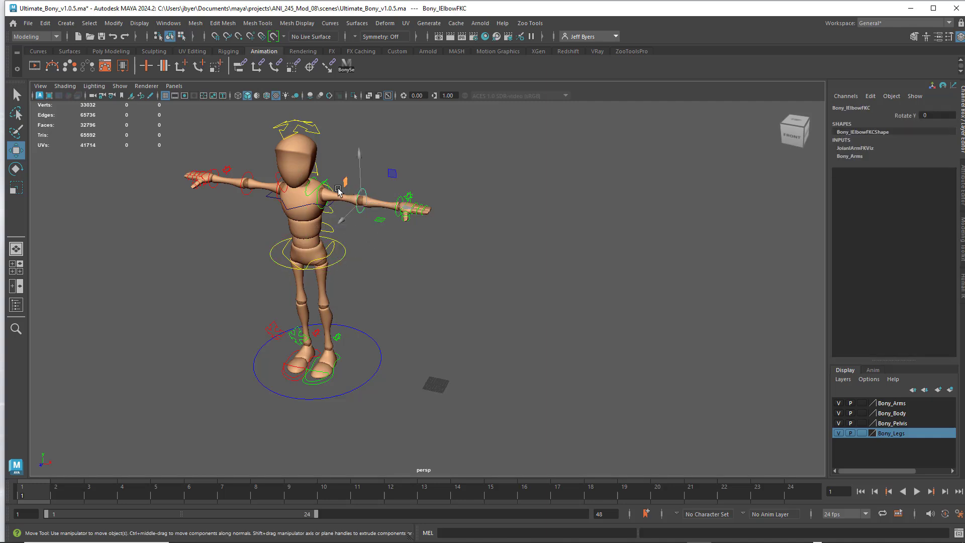
pyautogui.click(241, 174)
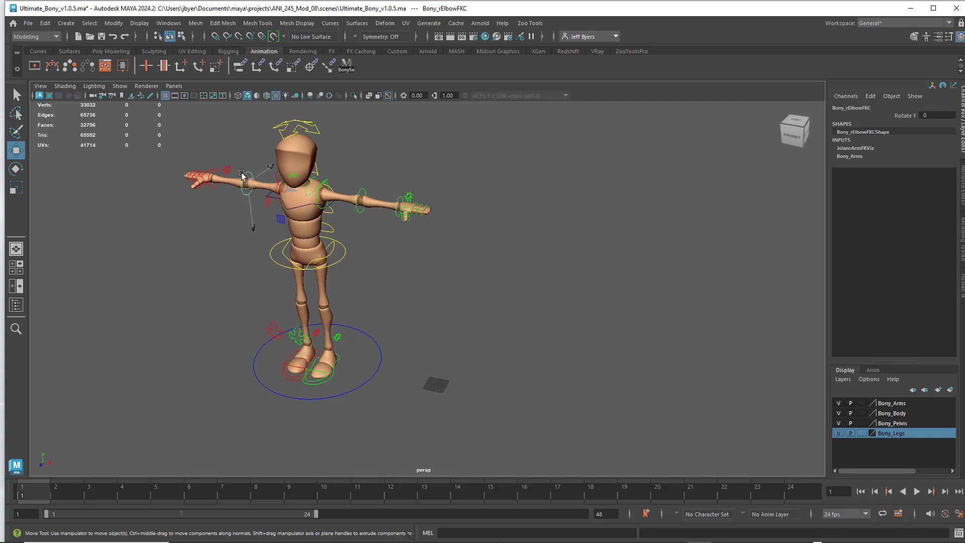
pyautogui.click(213, 171)
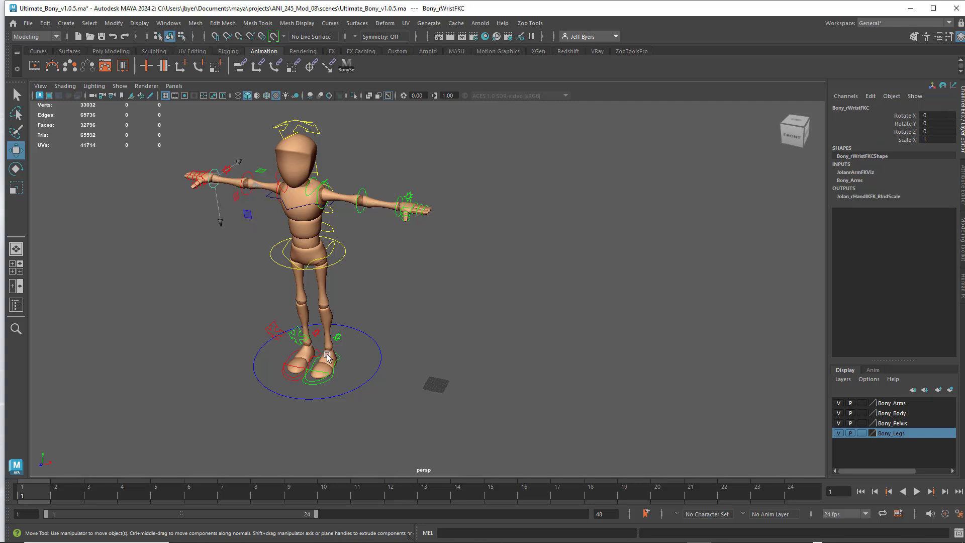
pyautogui.click(425, 266)
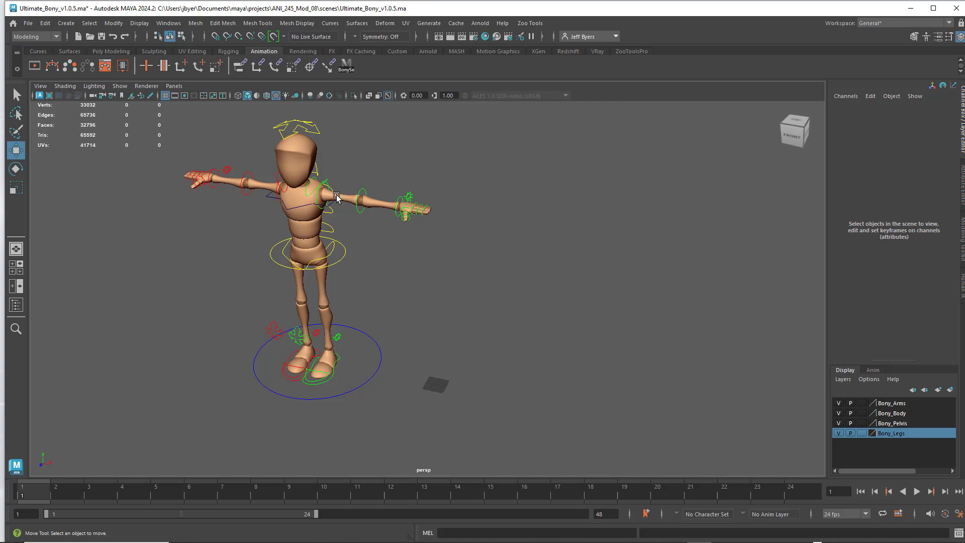
pyautogui.click(380, 351)
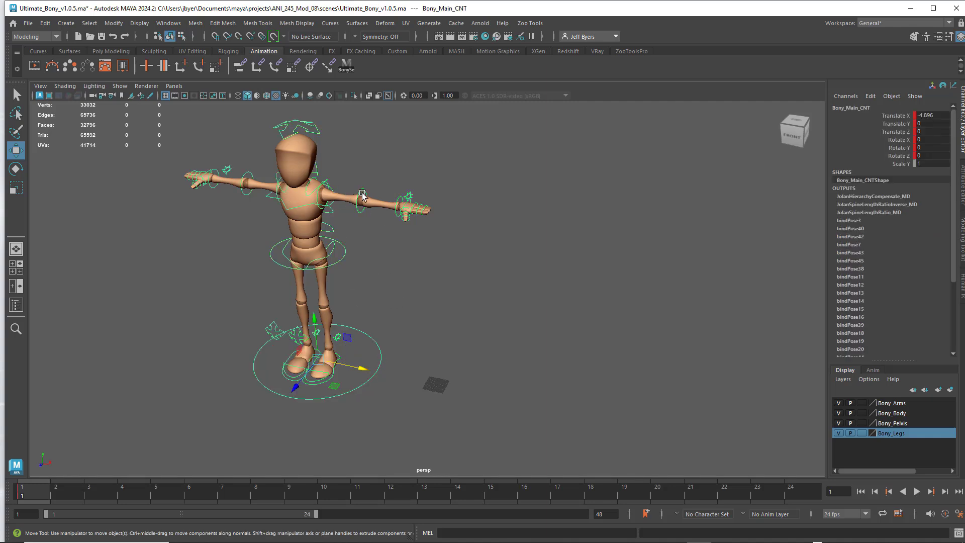
pyautogui.click(399, 201)
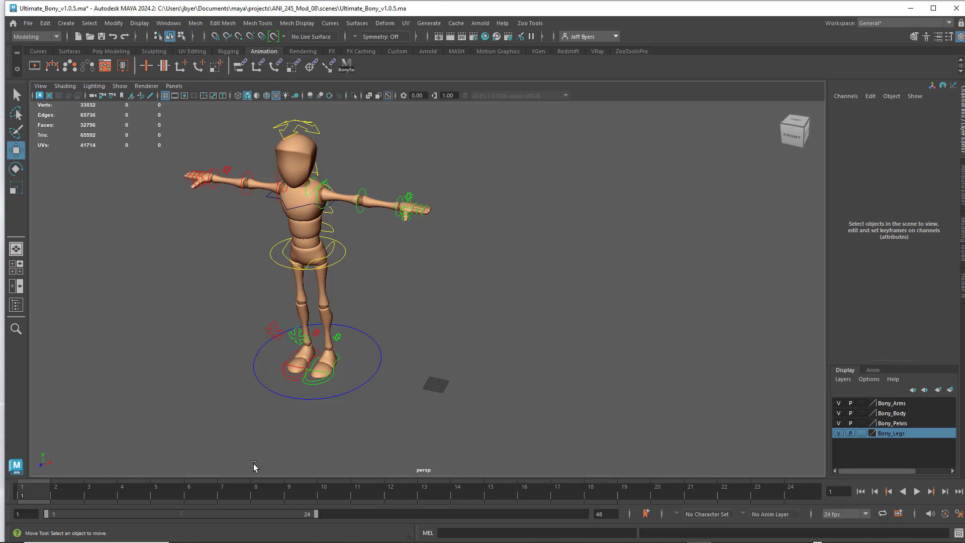
# Step: Undo the control selections, the keyframe and the move of the main ring control
pyautogui.hotkey('ctrl', 'z')
pyautogui.hotkey('ctrl', 'z')
pyautogui.hotkey('ctrl', 'z')
pyautogui.hotkey('ctrl', 'z')
pyautogui.hotkey('ctrl', 'z')
pyautogui.hotkey('ctrl', 'z')
pyautogui.hotkey('ctrl', 'z')
pyautogui.hotkey('ctrl', 'z')
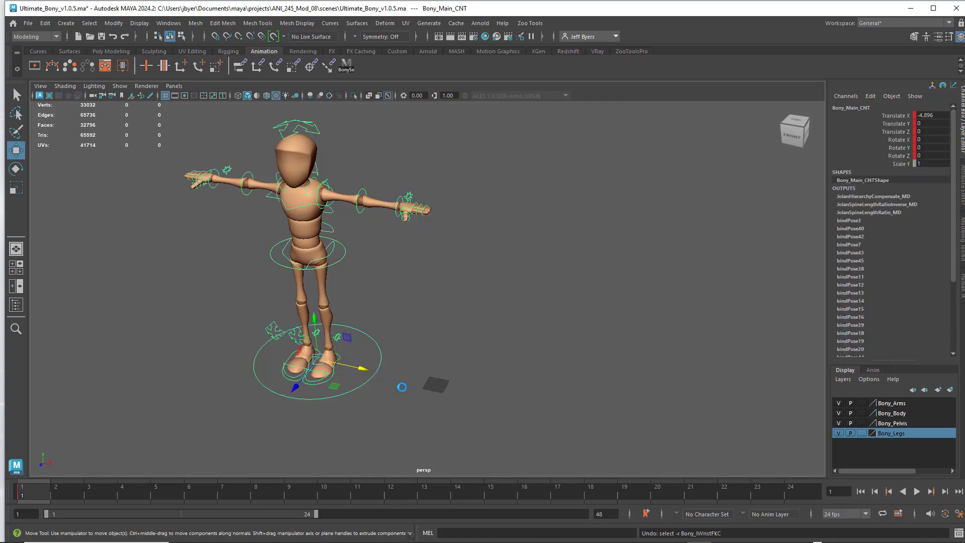
pyautogui.hotkey('ctrl', 'z')
pyautogui.hotkey('ctrl', 'z')
pyautogui.hotkey('ctrl', 'z')
pyautogui.hotkey('ctrl', 'z')
pyautogui.hotkey('ctrl', 'z')
pyautogui.hotkey('ctrl', 'z')
pyautogui.hotkey('ctrl', 'z')
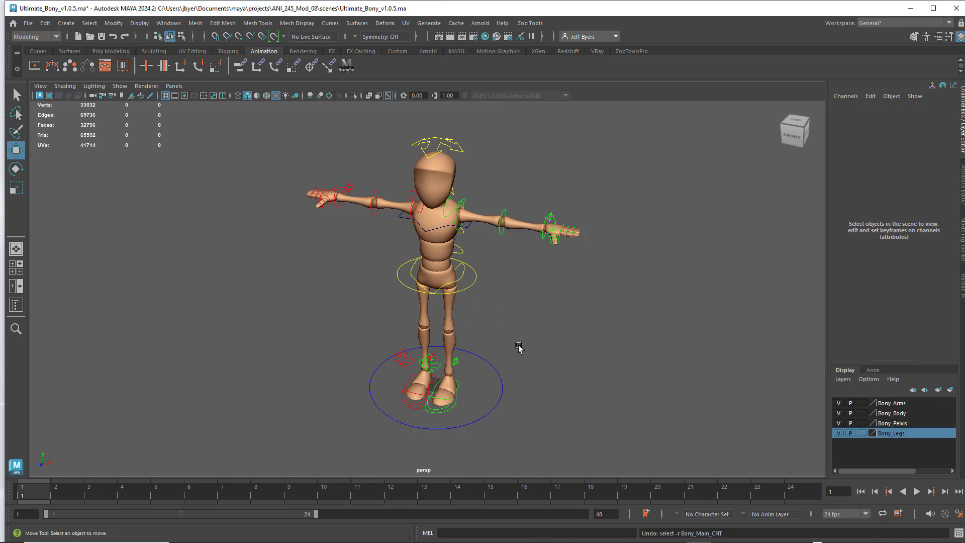
# Step: Select the main ring control, bring up the polygon modelling tools, and clear the selection
pyautogui.click(495, 374)
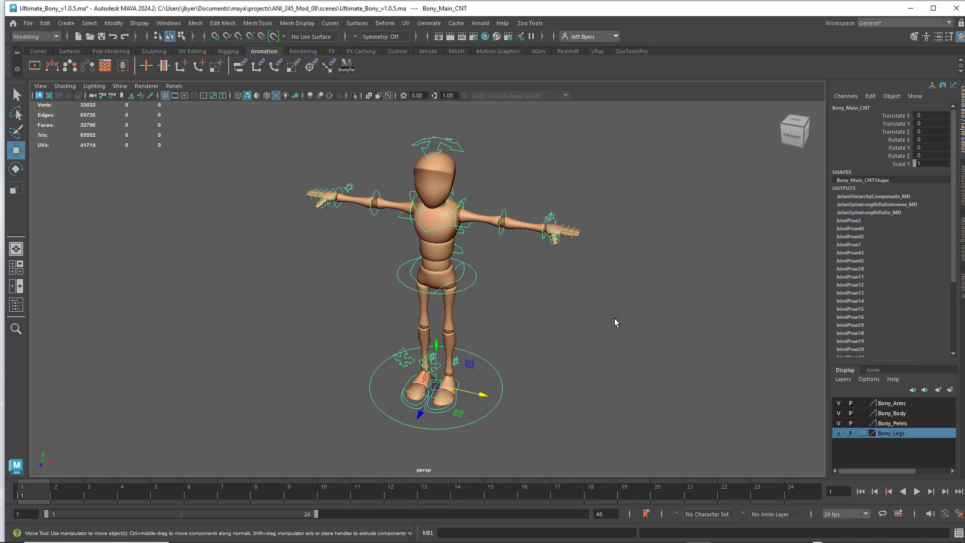
pyautogui.keyDown('alt'); pyautogui.moveTo(605, 334); pyautogui.dragTo(500, 350); pyautogui.keyUp('alt')
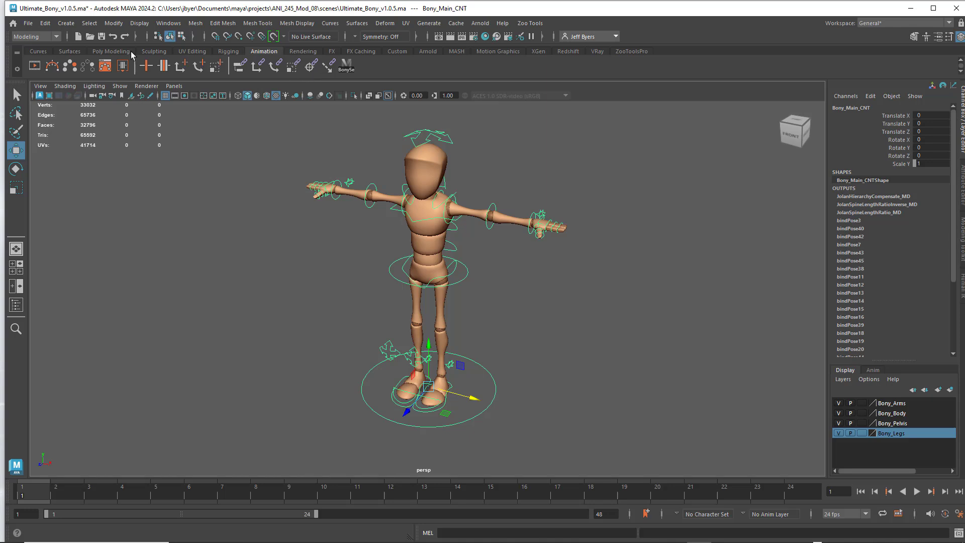
pyautogui.click(112, 51)
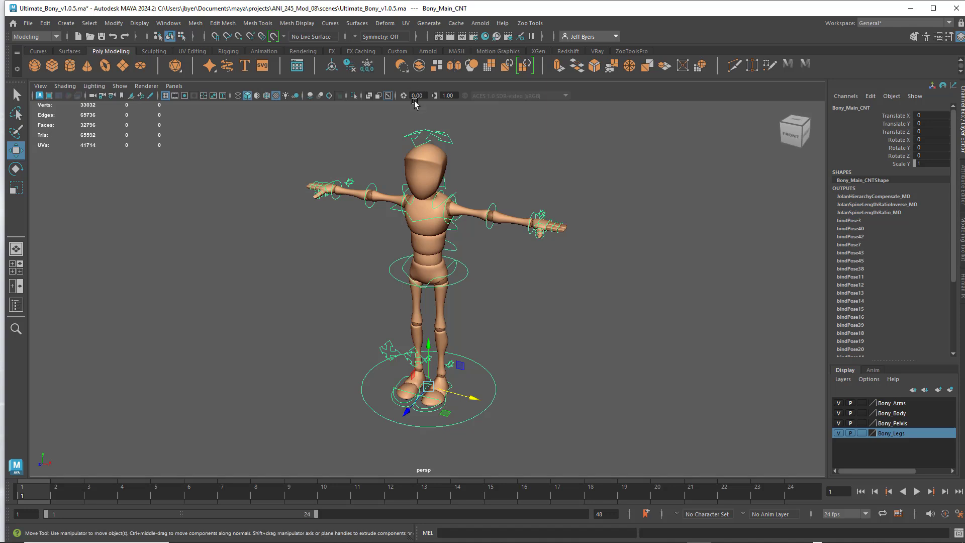
pyautogui.click(617, 181)
# Step: Examine the root, both elbow FK and left clavicle controls alongside the Delete History and Freeze Transformations tools, and clear the selection
pyautogui.click(453, 283)
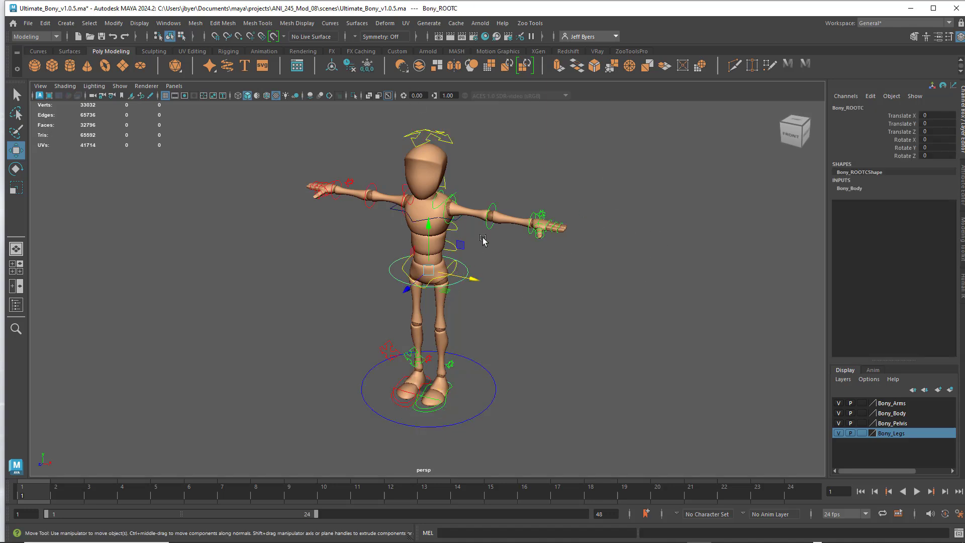
pyautogui.click(497, 207)
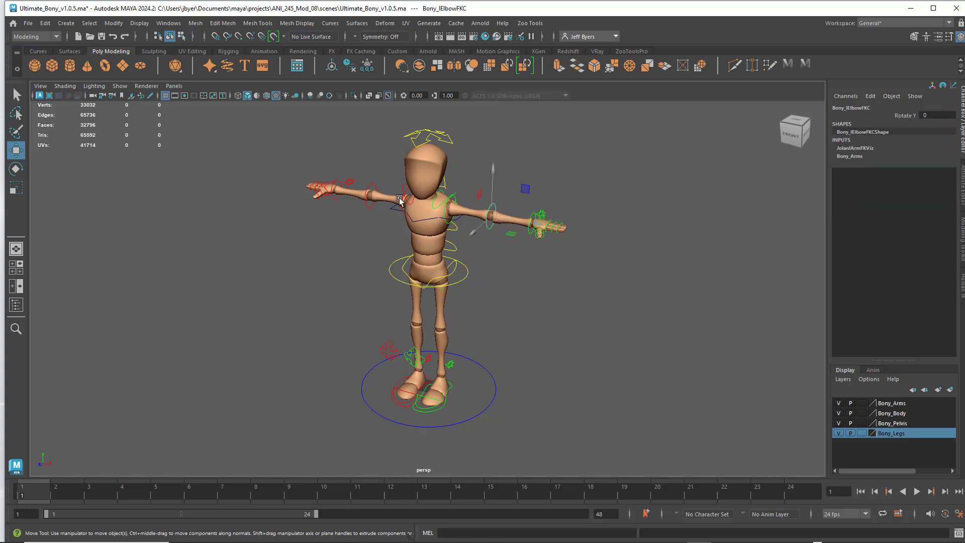
pyautogui.click(373, 184)
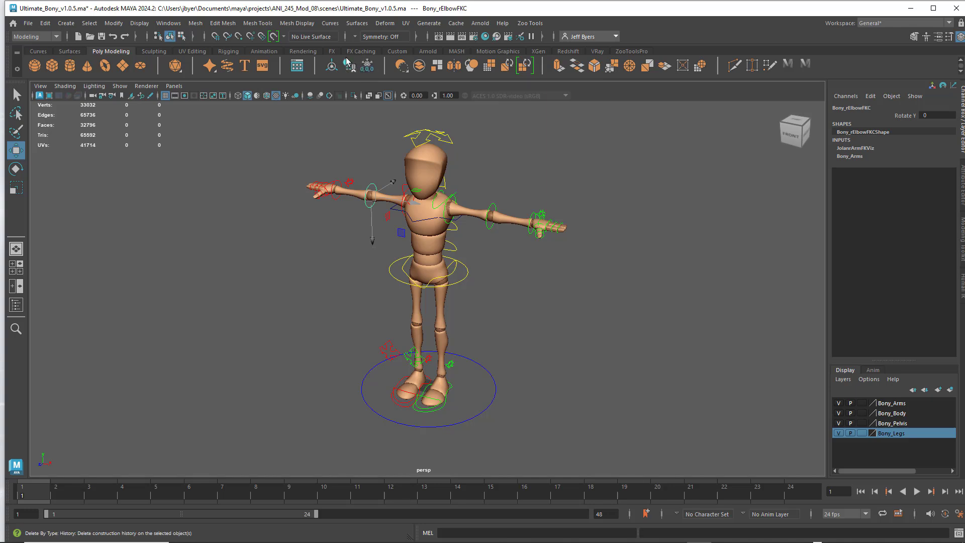
pyautogui.click(528, 150)
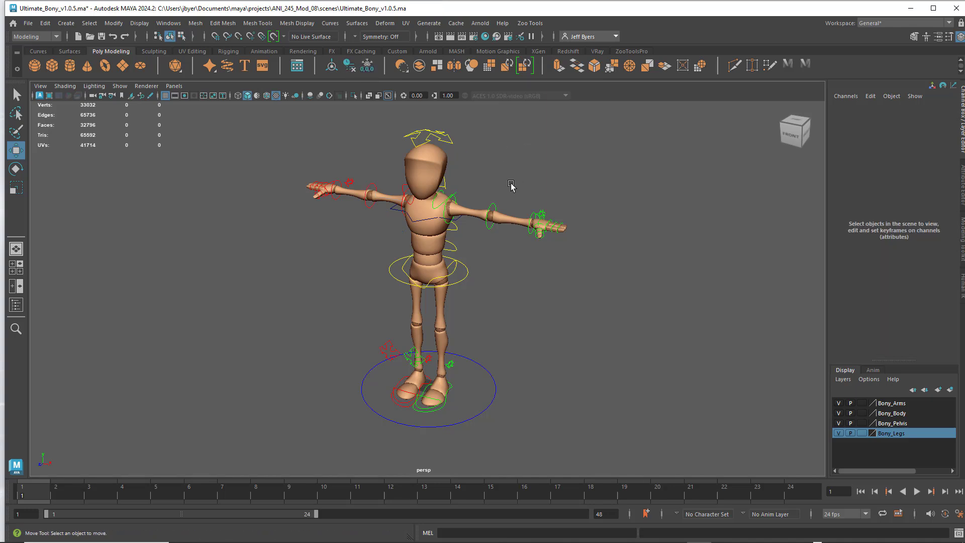
pyautogui.click(376, 187)
pyautogui.click(491, 215)
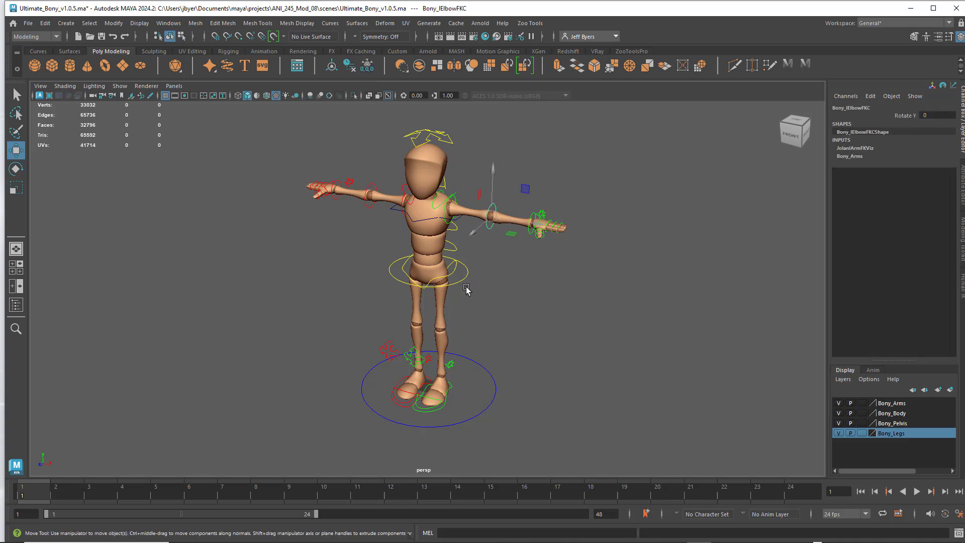
pyautogui.click(461, 281)
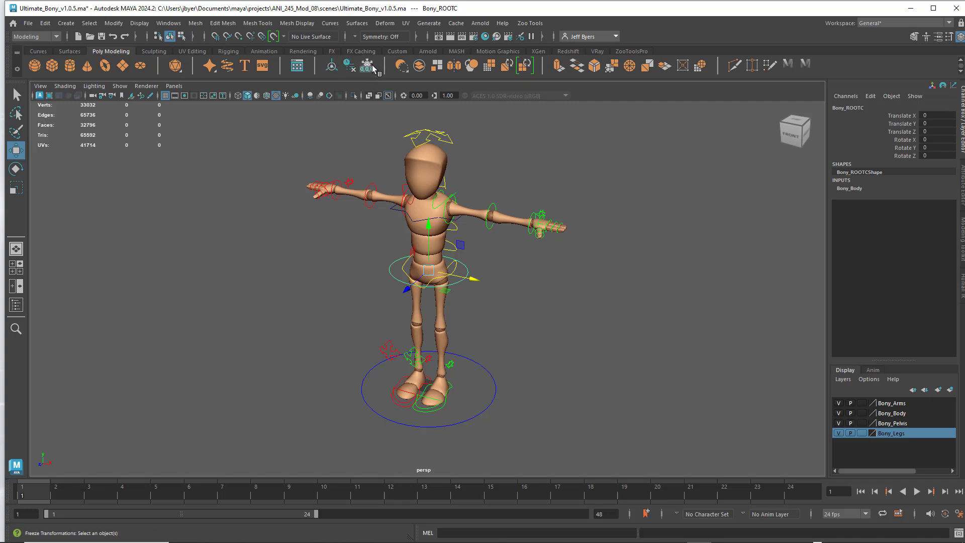
pyautogui.click(598, 200)
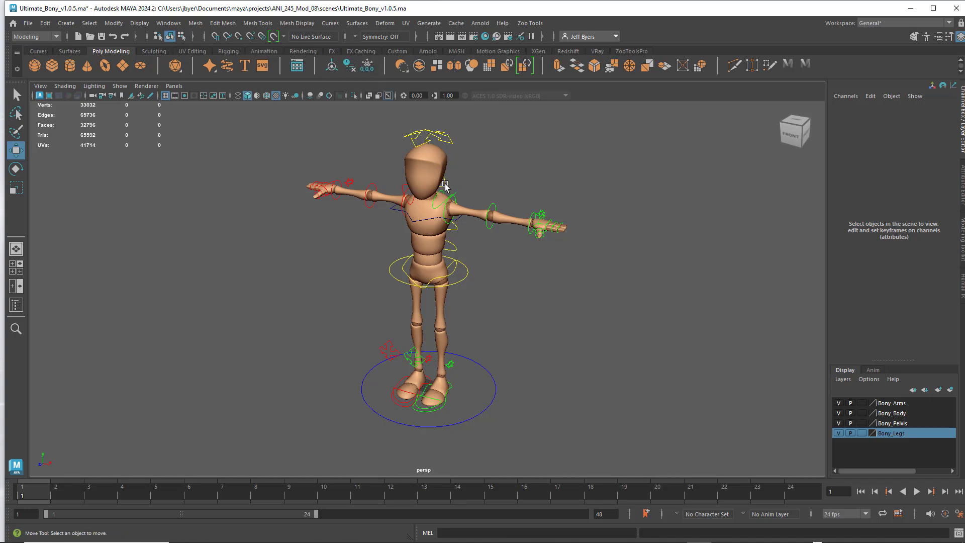
pyautogui.click(452, 197)
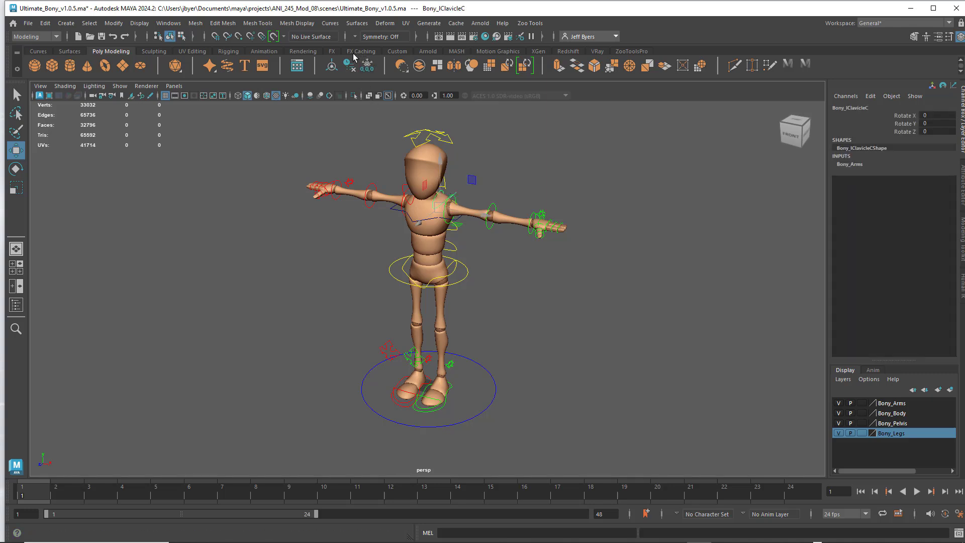
pyautogui.click(372, 264)
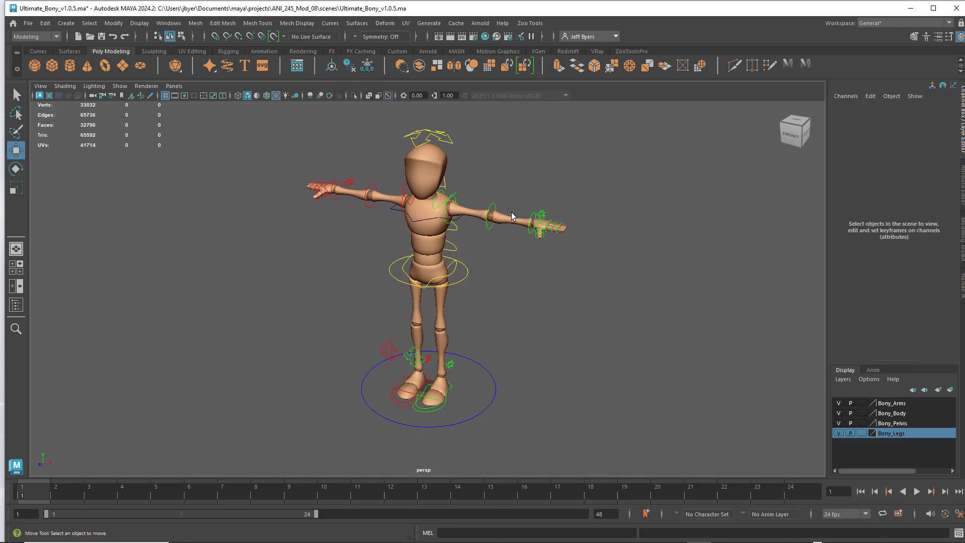
# Step: Hide polygons in the perspective viewport, leaving the rig's control curves on display
pyautogui.keyDown('alt'); pyautogui.moveTo(538, 200); pyautogui.dragTo(504, 195); pyautogui.keyUp('alt')
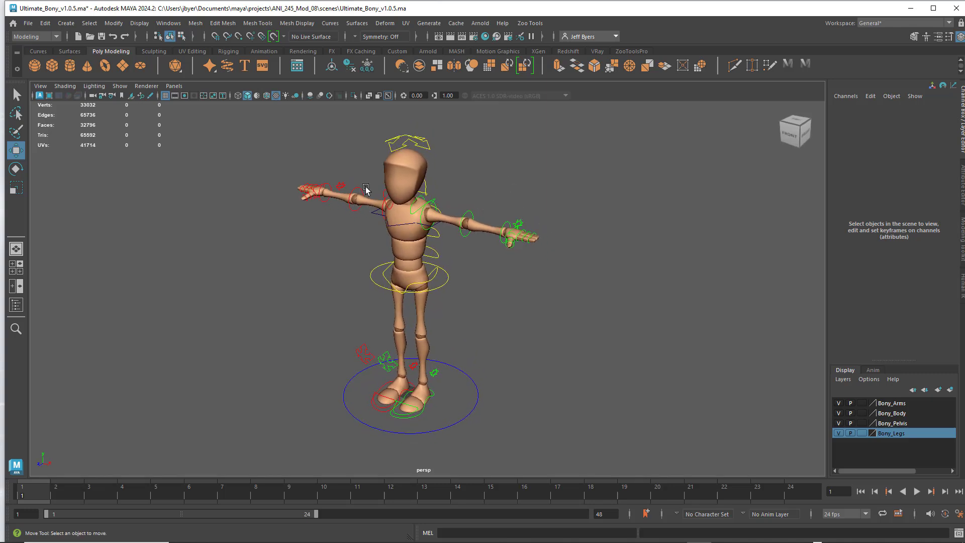
pyautogui.click(119, 86)
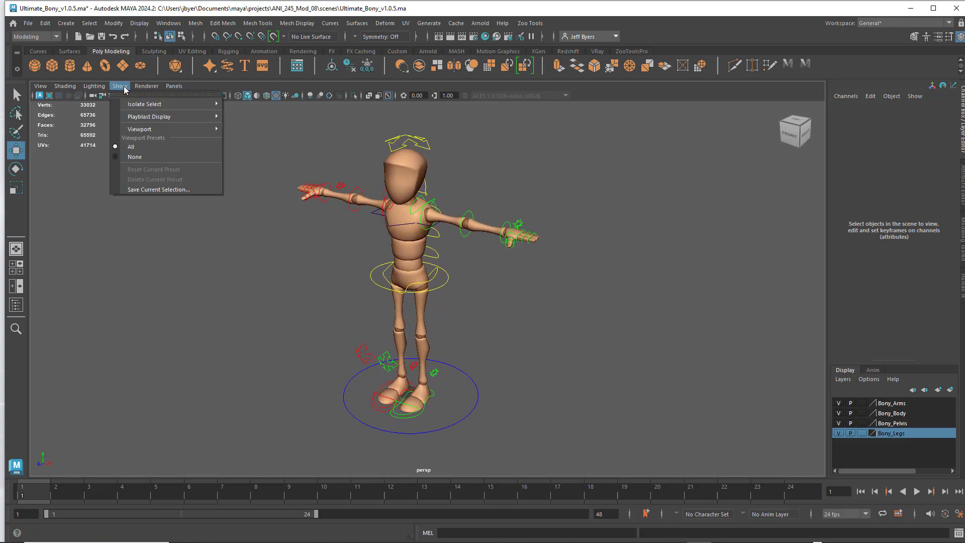
pyautogui.moveTo(135, 130)
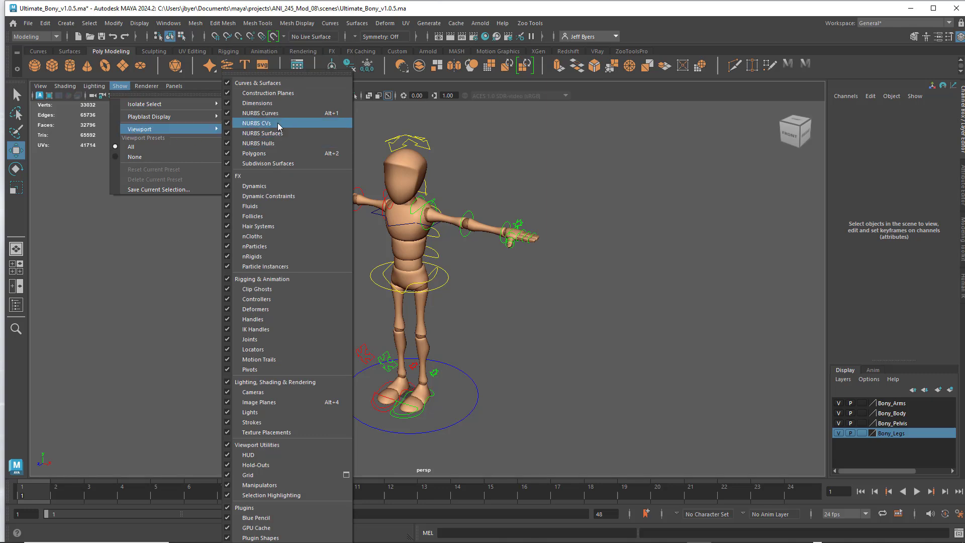
pyautogui.click(264, 153)
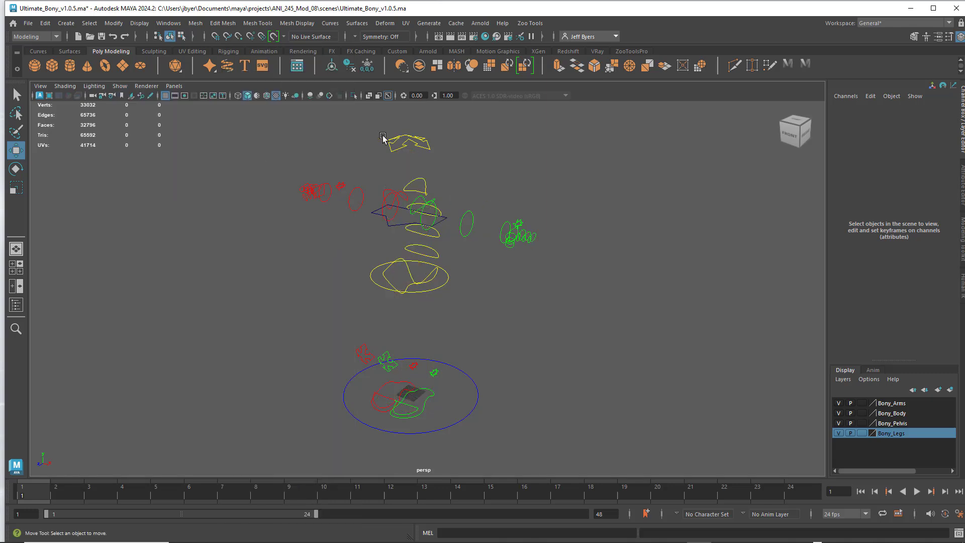
pyautogui.keyDown('alt'); pyautogui.moveTo(584, 372); pyautogui.dragTo(493, 306); pyautogui.keyUp('alt')
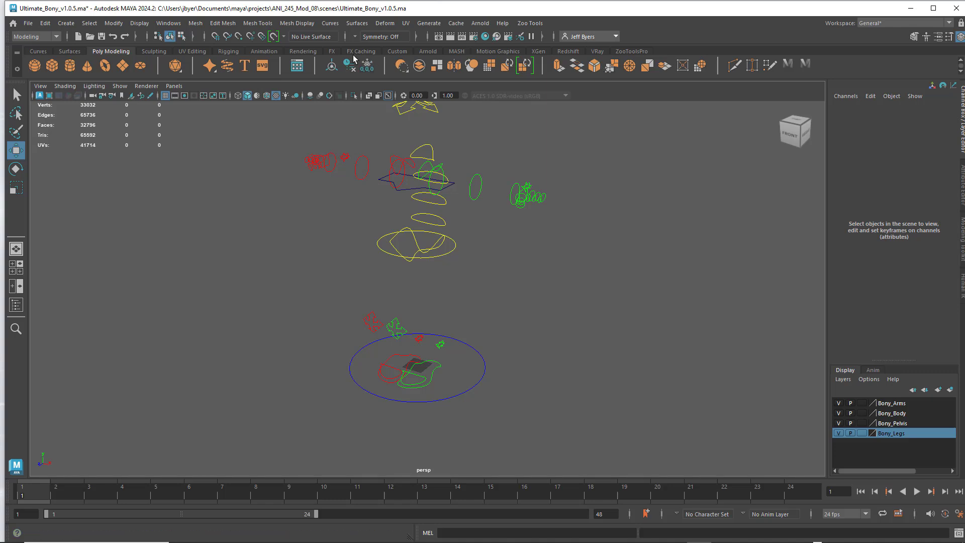
# Step: Return to the animation tools, select every rig control with the custom BonySe script, and clear the selection
pyautogui.click(261, 52)
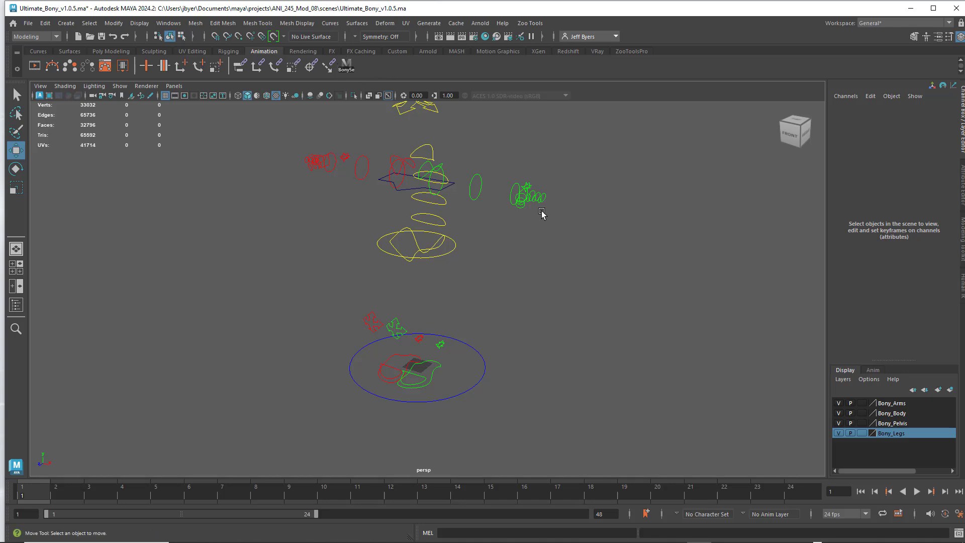
pyautogui.keyDown('alt'); pyautogui.moveTo(541, 211); pyautogui.dragTo(534, 235, button='middle'); pyautogui.keyUp('alt')
pyautogui.click(349, 68)
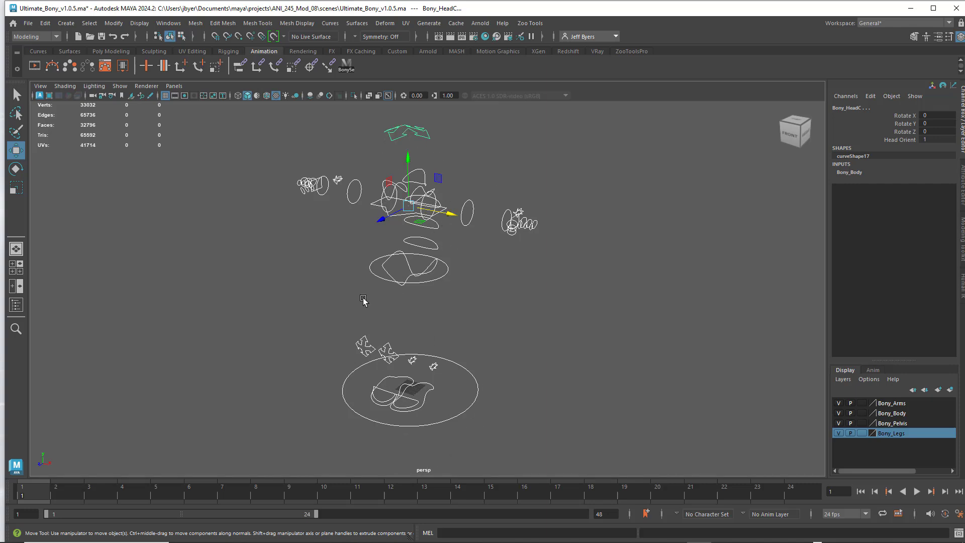
pyautogui.click(556, 325)
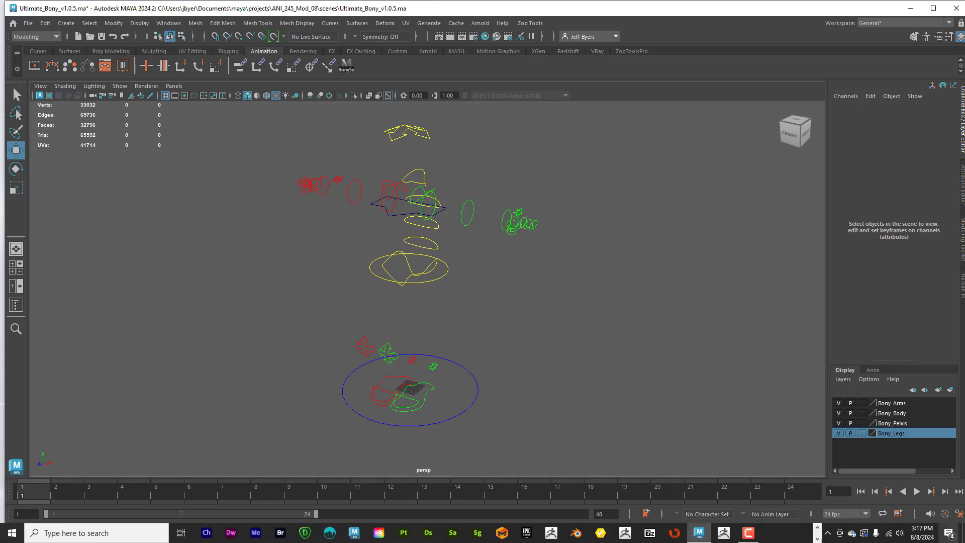
# Step: Open the Script Editor, clear all of its history and input, and move its window clear of the display layers
pyautogui.click(958, 534)
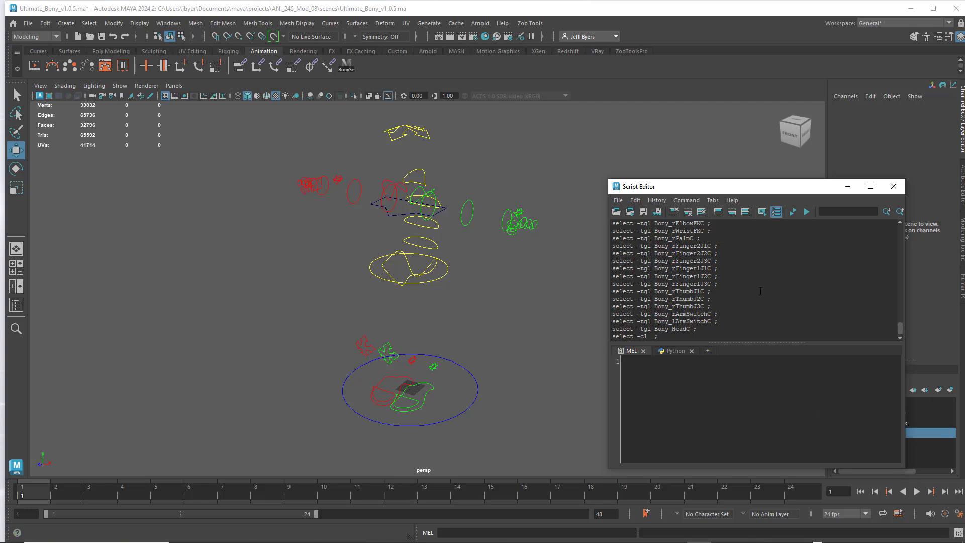
pyautogui.scroll(5, 709, 264)
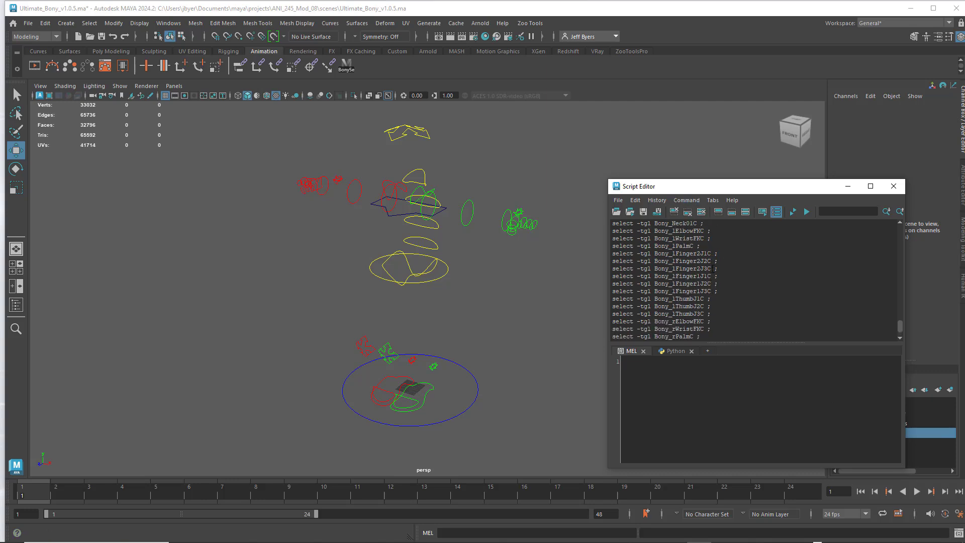
pyautogui.scroll(-8, 712, 269)
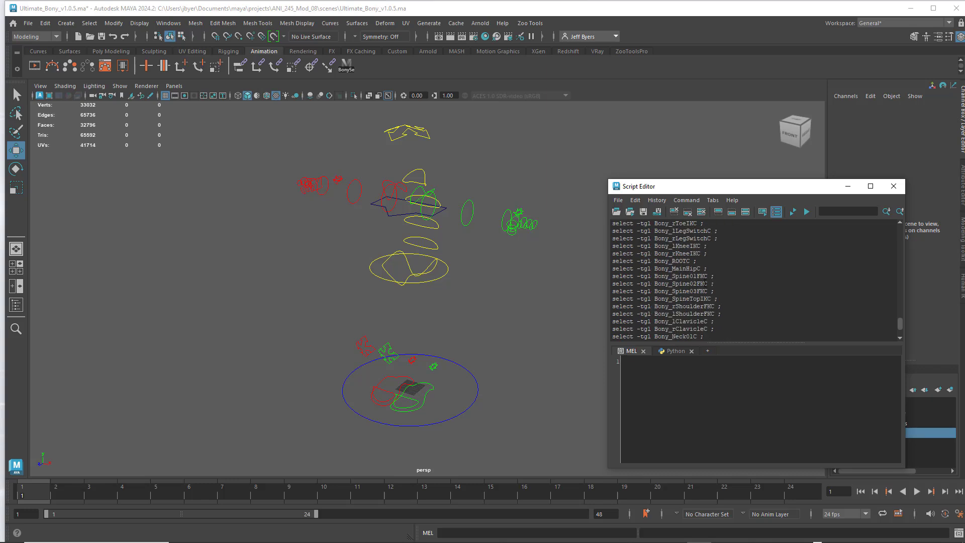
pyautogui.scroll(-3, 701, 277)
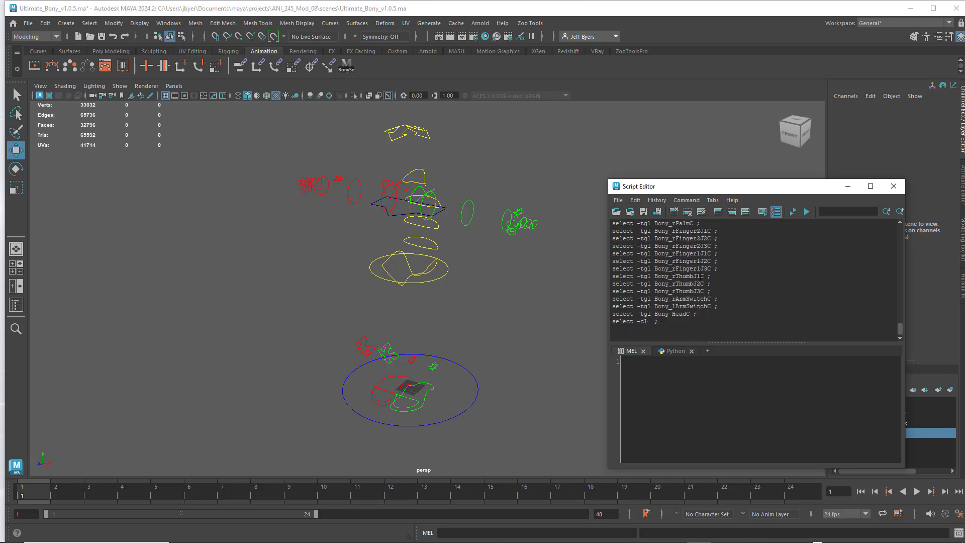
pyautogui.click(635, 201)
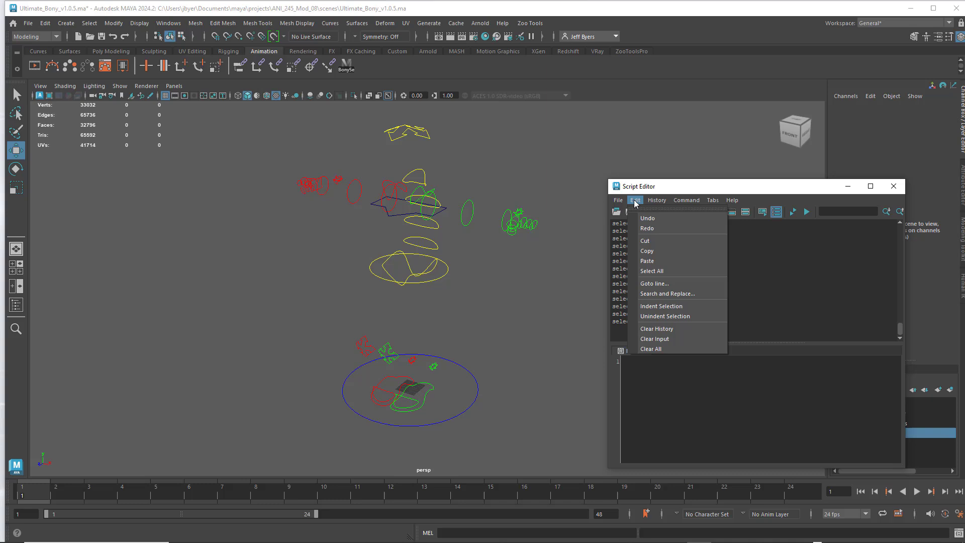
pyautogui.click(655, 348)
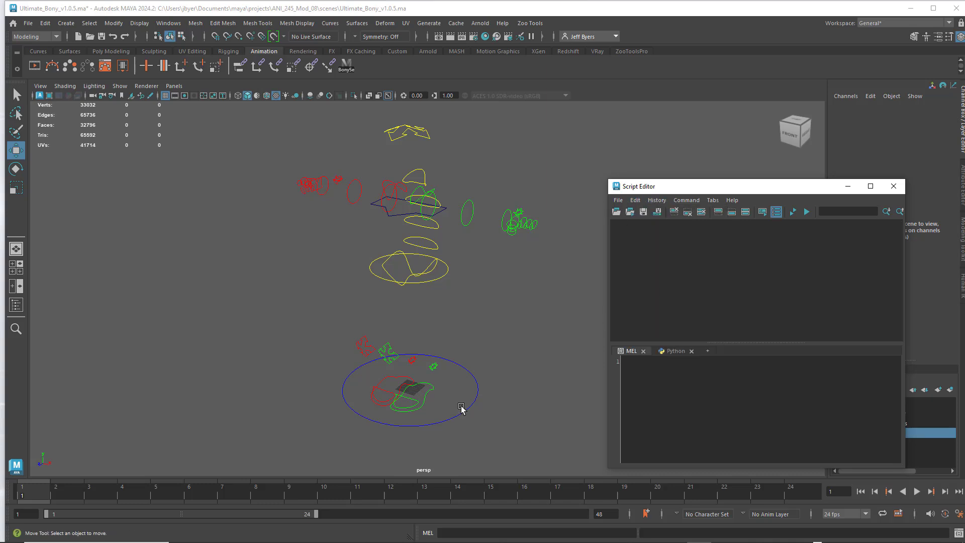
pyautogui.moveTo(689, 192); pyautogui.dragTo(700, 137)
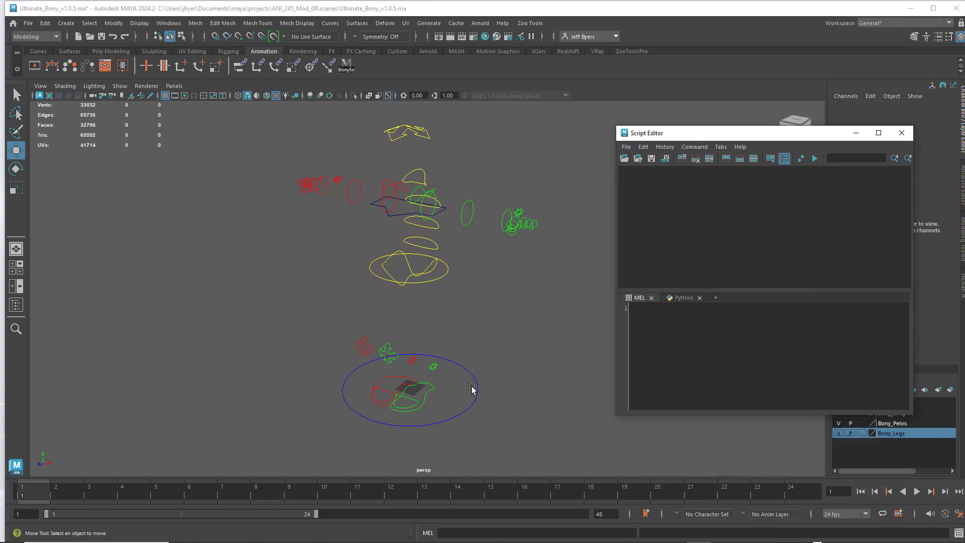
# Step: Select the main ring control with the Select tool, and add the left and right foot and toe IK controls
pyautogui.press('q')
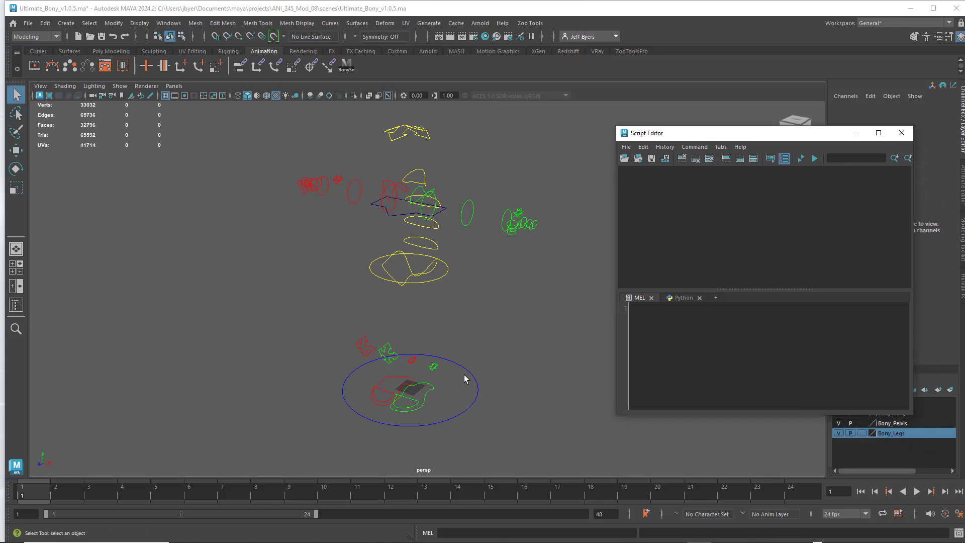
pyautogui.click(470, 374)
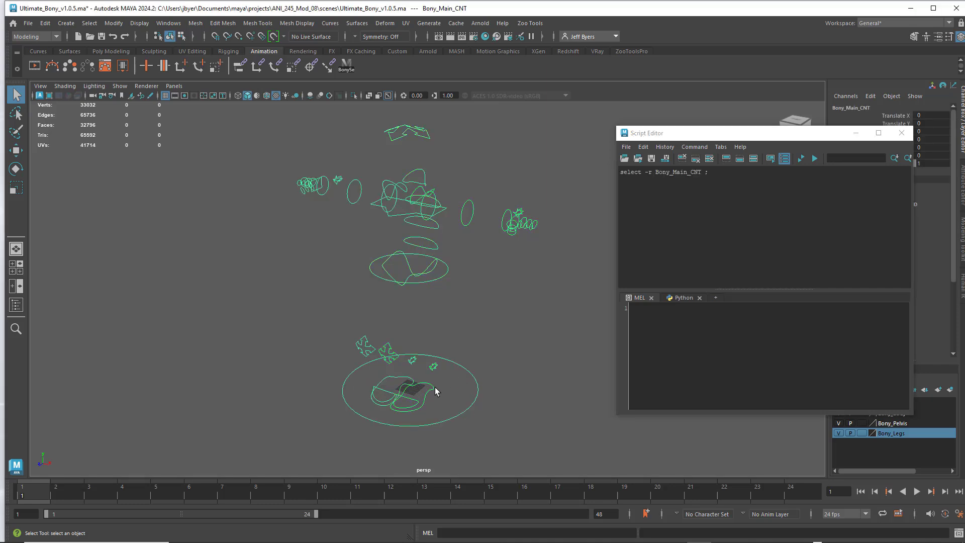
pyautogui.keyDown('shift'); pyautogui.click(422, 400); pyautogui.keyUp('shift')
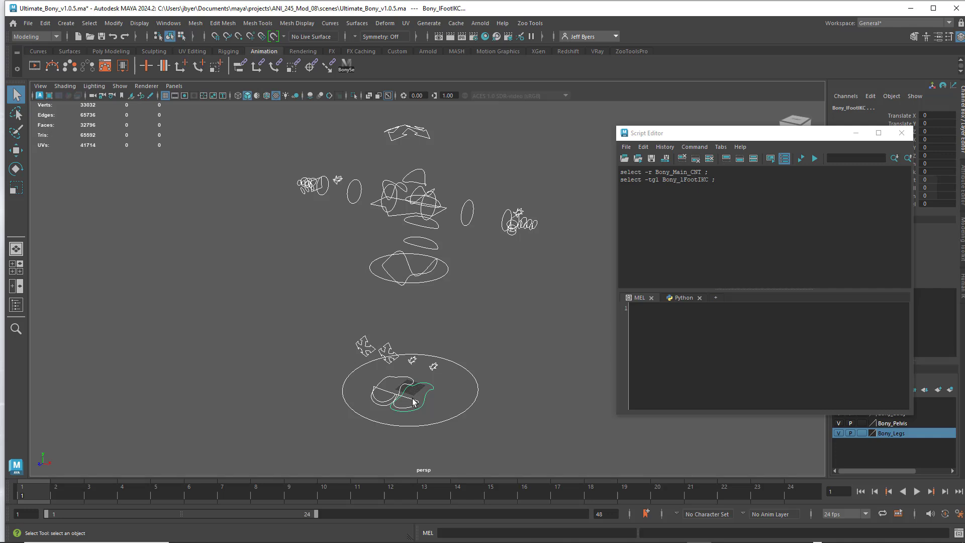
pyautogui.keyDown('shift'); pyautogui.click(409, 386); pyautogui.keyUp('shift')
pyautogui.keyDown('shift'); pyautogui.click(395, 382); pyautogui.keyUp('shift')
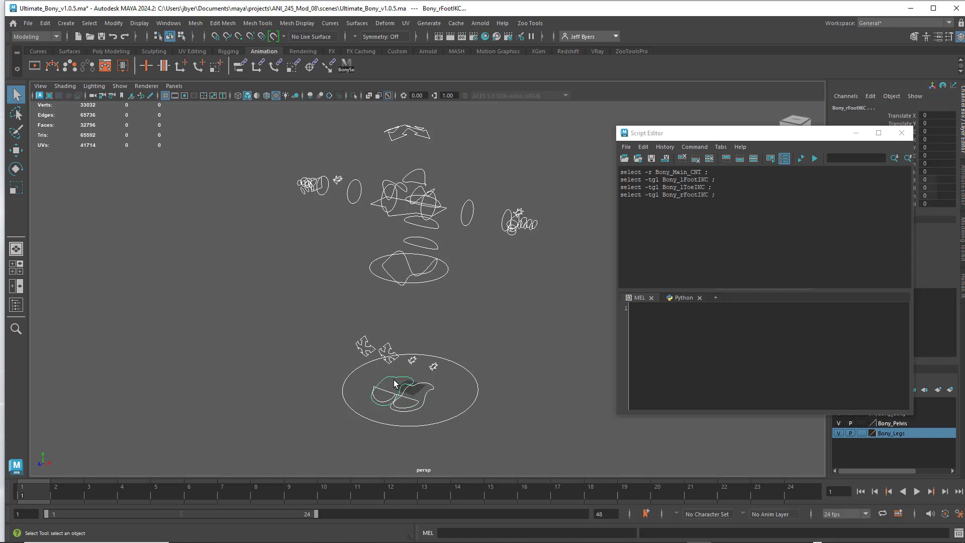
pyautogui.keyDown('shift'); pyautogui.click(388, 395); pyautogui.keyUp('shift')
# Step: Add the left and right leg switch controls and both knee IK controls to the selection
pyautogui.keyDown('shift'); pyautogui.click(433, 366); pyautogui.keyUp('shift')
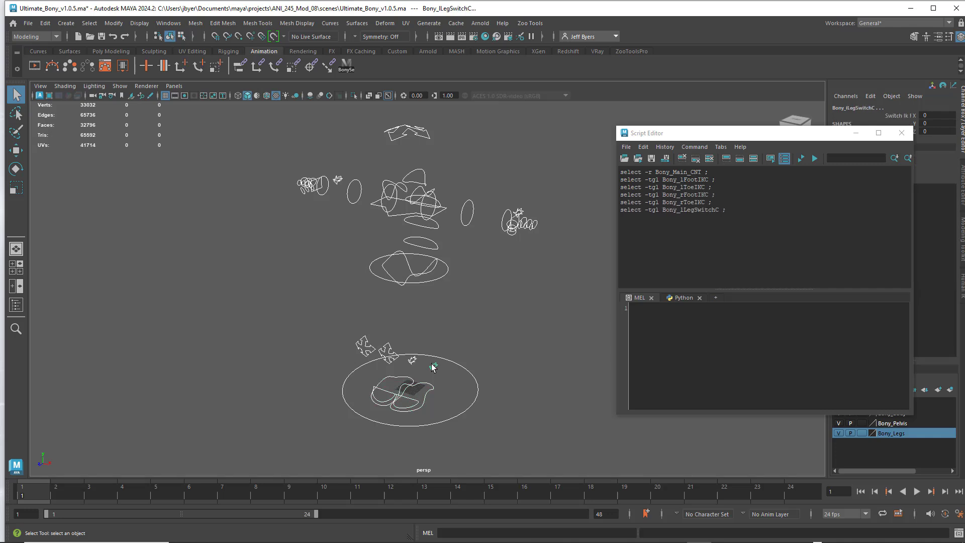
pyautogui.keyDown('shift'); pyautogui.click(413, 360); pyautogui.keyUp('shift')
pyautogui.keyDown('shift'); pyautogui.click(387, 350); pyautogui.keyUp('shift')
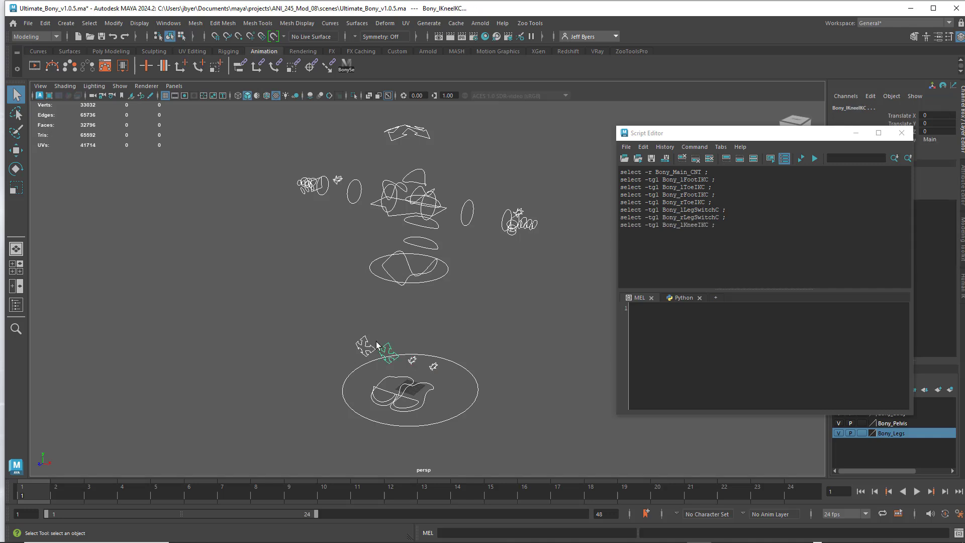
pyautogui.keyDown('shift'); pyautogui.click(366, 344); pyautogui.keyUp('shift')
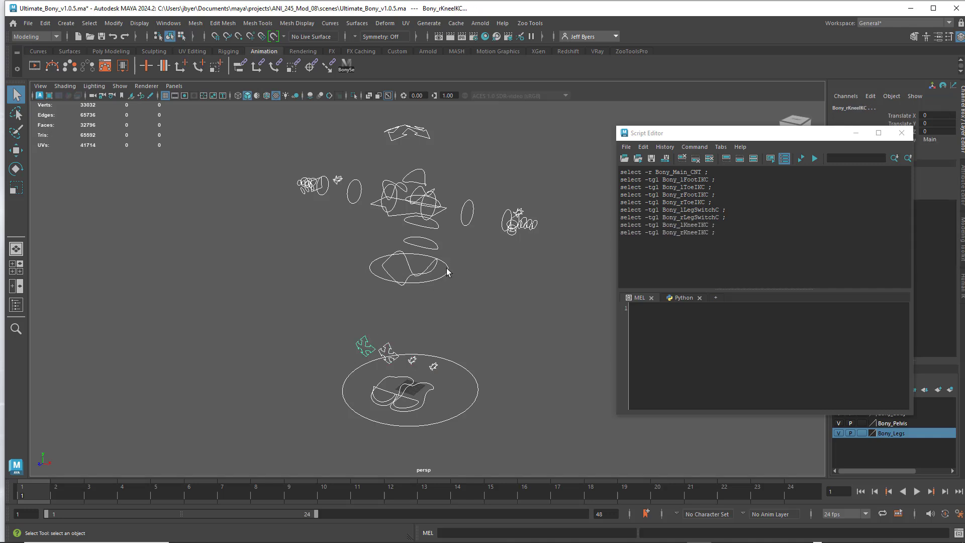
# Step: Add the root, the main hip and the three spine FK controls to the selection
pyautogui.keyDown('shift'); pyautogui.click(447, 269); pyautogui.keyUp('shift')
pyautogui.keyDown('shift'); pyautogui.click(433, 256); pyautogui.keyUp('shift')
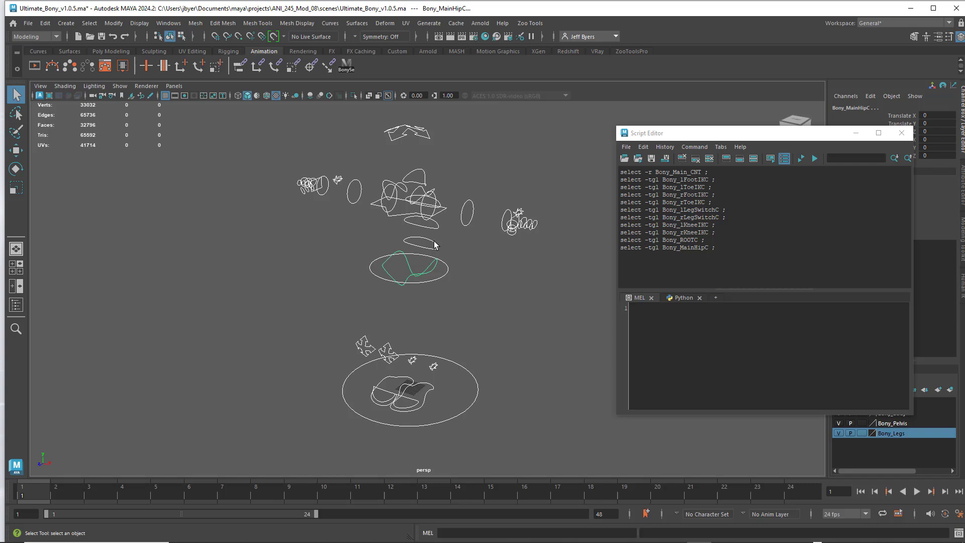
pyautogui.keyDown('shift'); pyautogui.click(435, 245); pyautogui.keyUp('shift')
pyautogui.keyDown('alt'); pyautogui.moveTo(514, 277); pyautogui.dragTo(388, 274); pyautogui.keyUp('alt')
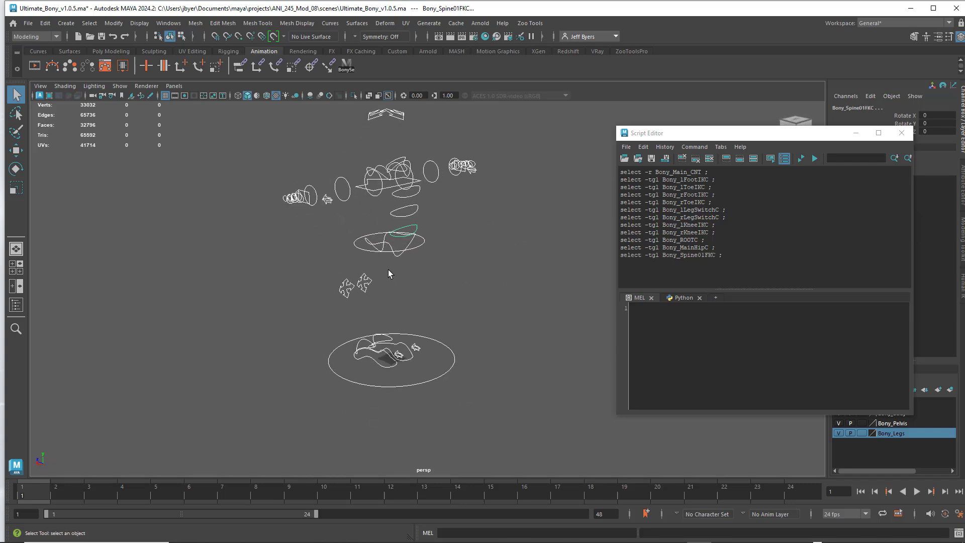
pyautogui.keyDown('shift'); pyautogui.click(417, 212); pyautogui.keyUp('shift')
pyautogui.keyDown('shift'); pyautogui.click(415, 195); pyautogui.keyUp('shift')
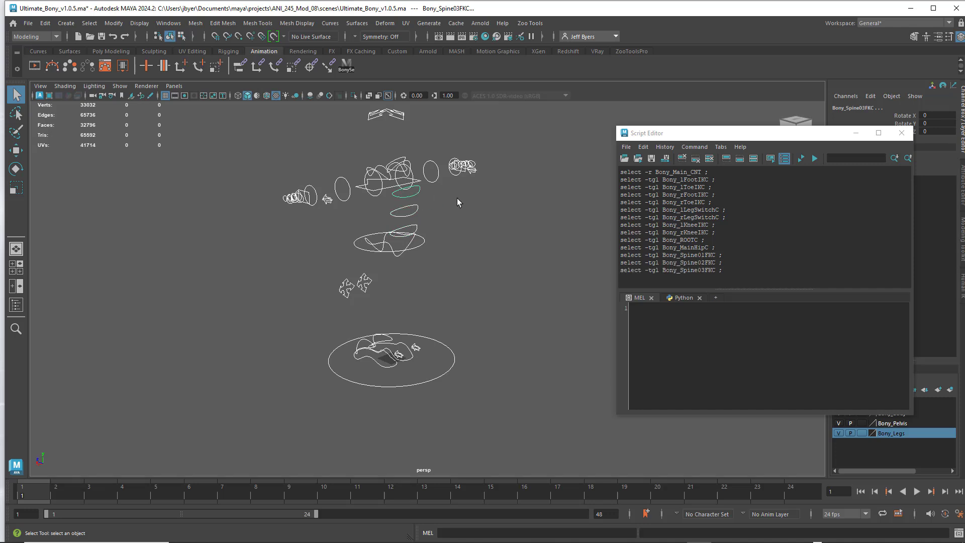
# Step: Add the top spine IK control and the right and left shoulder FK controls to the selection
pyautogui.keyDown('alt'); pyautogui.moveTo(478, 213); pyautogui.dragTo(438, 228); pyautogui.keyUp('alt')
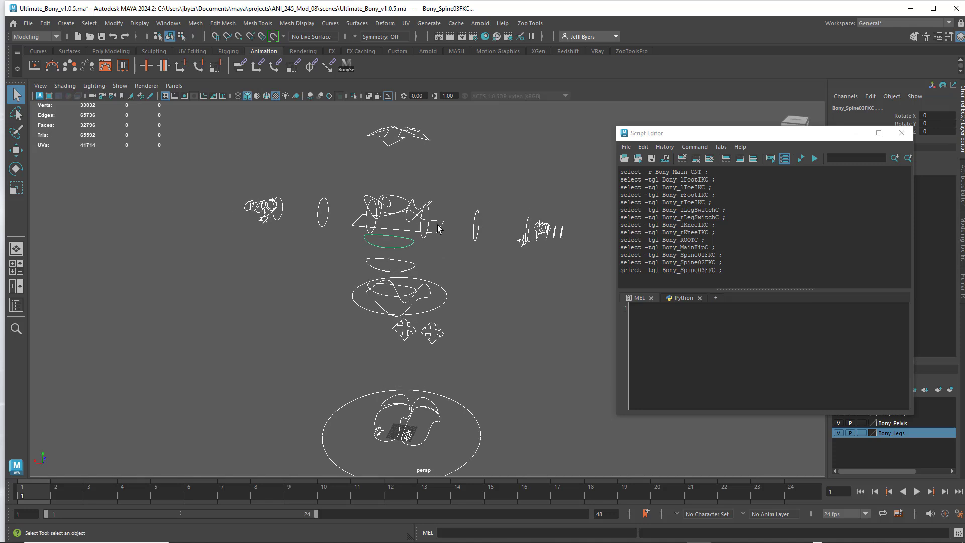
pyautogui.keyDown('shift'); pyautogui.click(438, 229); pyautogui.keyUp('shift')
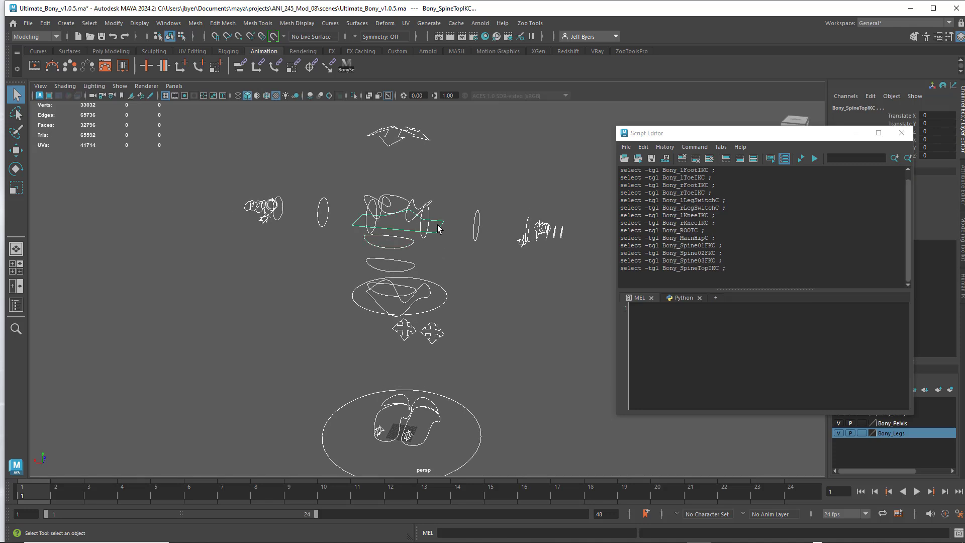
pyautogui.keyDown('shift'); pyautogui.click(422, 225); pyautogui.keyUp('shift')
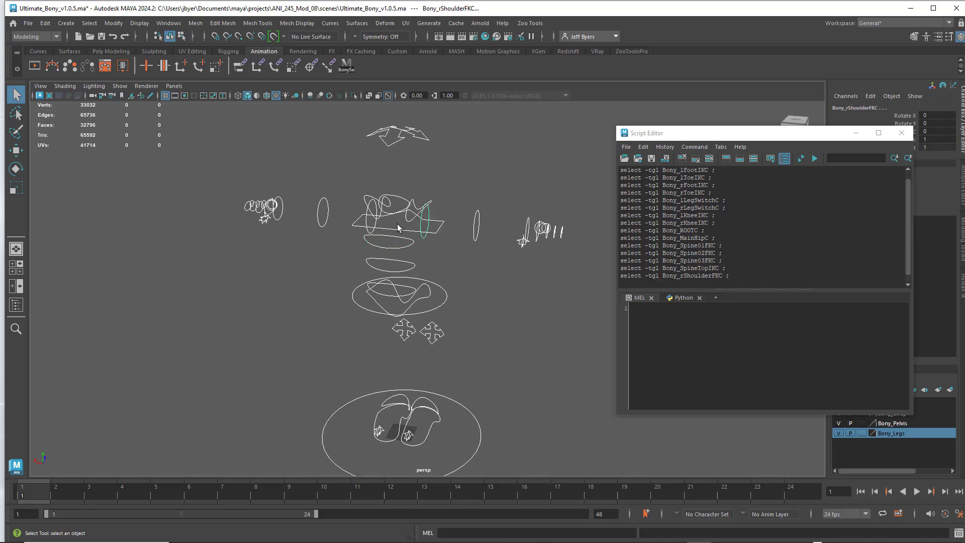
pyautogui.keyDown('shift'); pyautogui.click(375, 209); pyautogui.keyUp('shift')
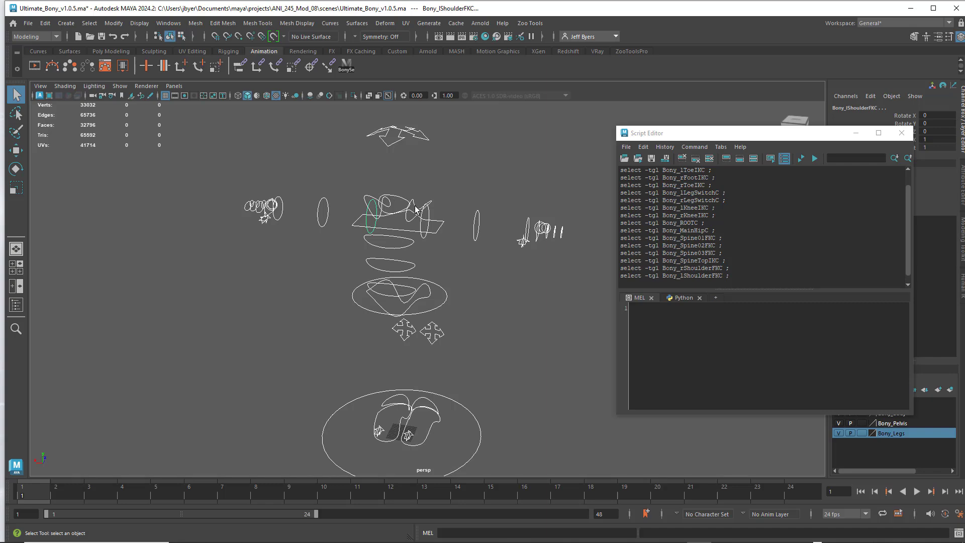
# Step: Add the left clavicle, neck and right clavicle controls to the selection
pyautogui.moveTo(457, 212)
pyautogui.keyDown('alt'); pyautogui.mouseDown()
pyautogui.moveTo(475, 197)
pyautogui.moveTo(470, 203)
pyautogui.mouseUp(); pyautogui.keyUp('alt')
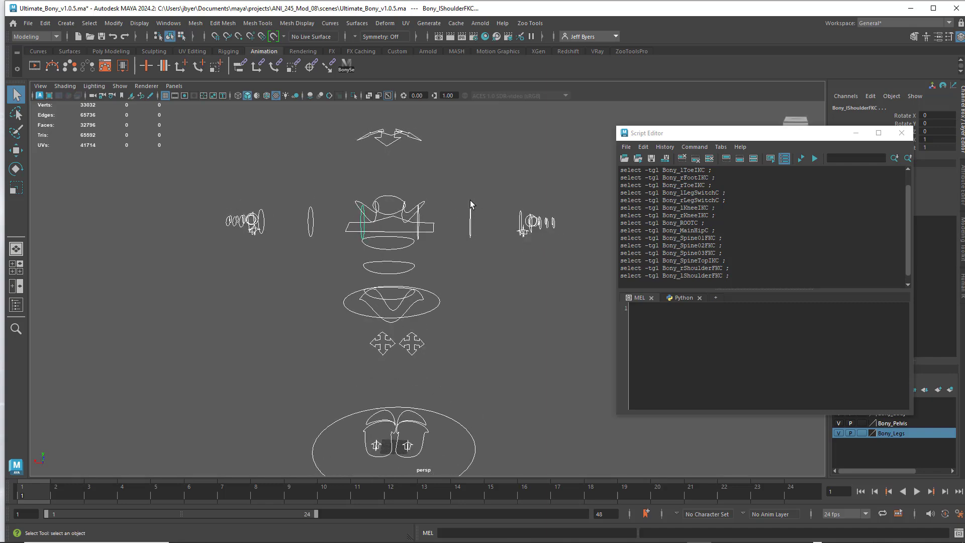
pyautogui.keyDown('shift'); pyautogui.click(357, 204); pyautogui.keyUp('shift')
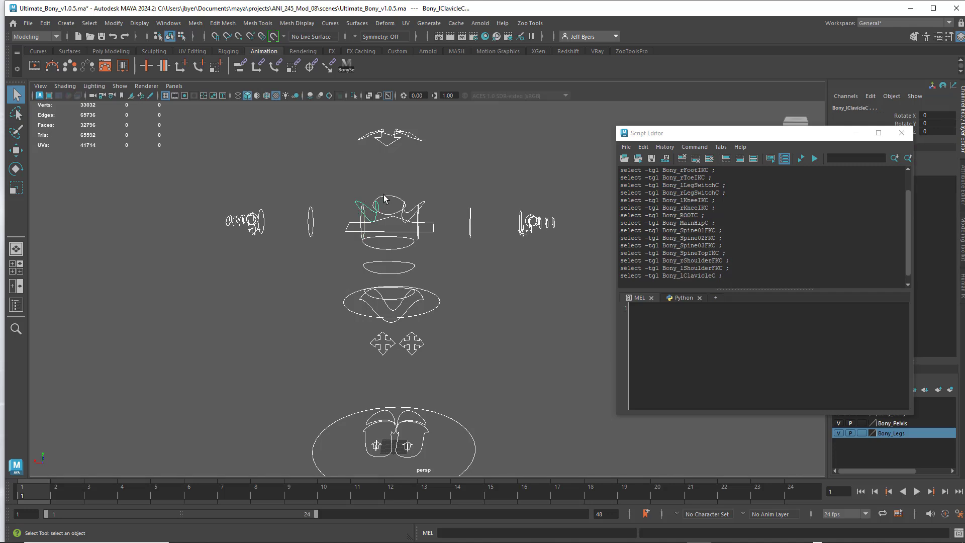
pyautogui.keyDown('shift'); pyautogui.click(384, 199); pyautogui.keyUp('shift')
pyautogui.keyDown('shift'); pyautogui.click(423, 205); pyautogui.keyUp('shift')
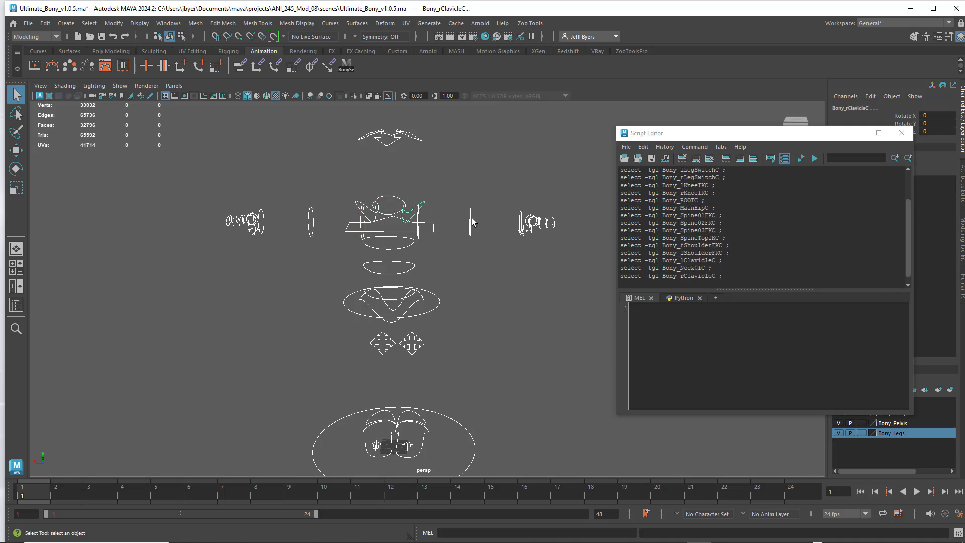
# Step: Add the right elbow FK, wrist FK, arm switch and palm controls to the selection
pyautogui.keyDown('shift'); pyautogui.click(470, 221); pyautogui.keyUp('shift')
pyautogui.keyDown('shift'); pyautogui.click(525, 223); pyautogui.keyUp('shift')
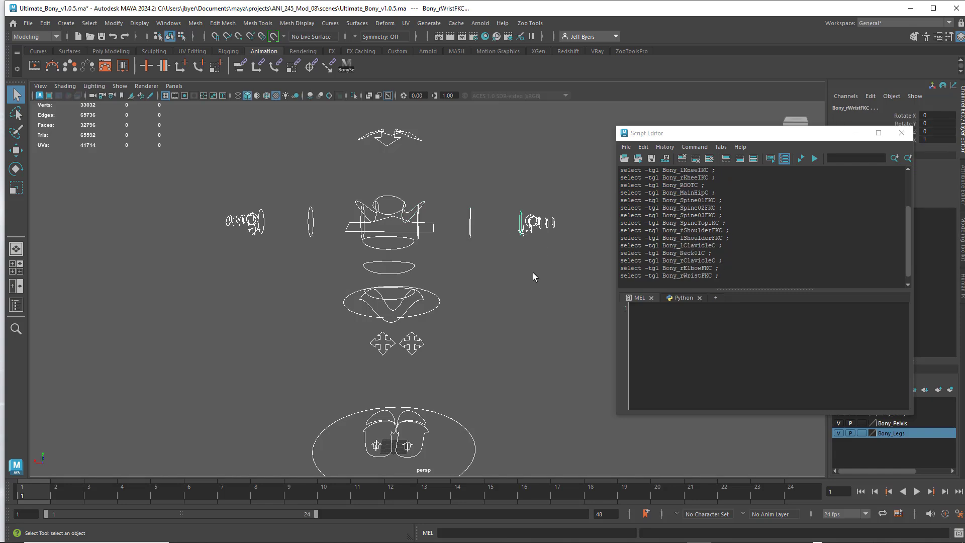
pyautogui.keyDown('alt'); pyautogui.moveTo(534, 276); pyautogui.dragTo(499, 265); pyautogui.keyUp('alt')
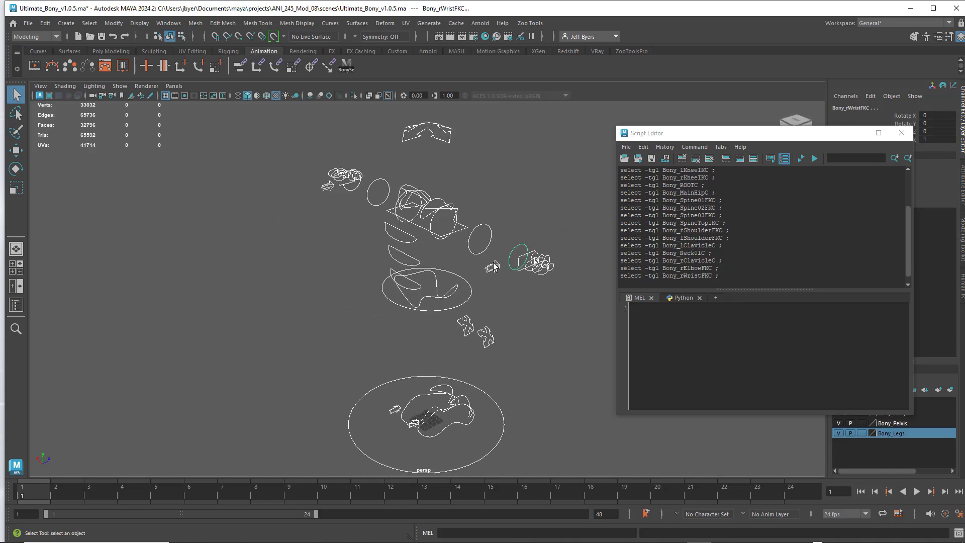
pyautogui.keyDown('shift'); pyautogui.click(493, 267); pyautogui.keyUp('shift')
pyautogui.keyDown('shift'); pyautogui.click(520, 260); pyautogui.keyUp('shift')
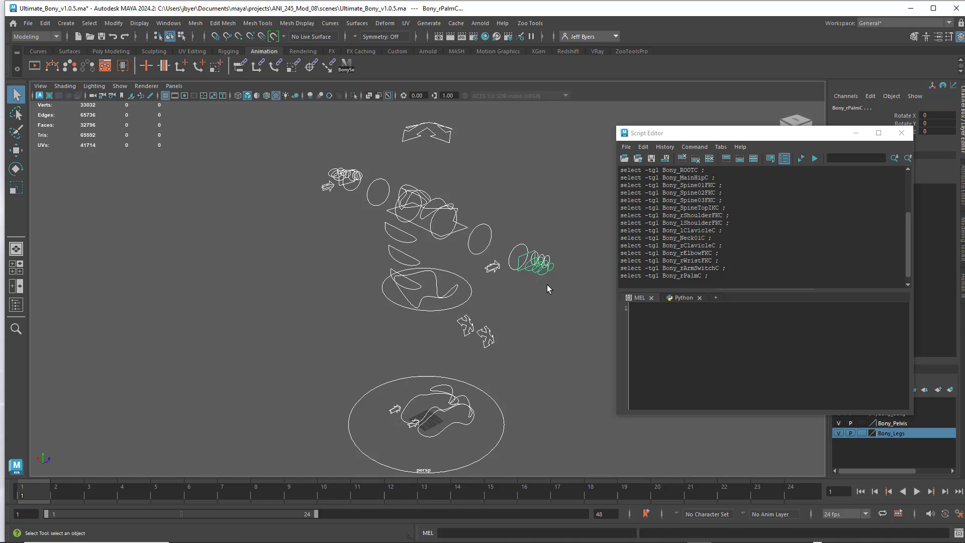
# Step: Toggle the right palm control once more and add the three joint controls of the right hand's Finger2 to the selection
pyautogui.keyDown('alt'); pyautogui.moveTo(548, 289); pyautogui.dragTo(438, 229); pyautogui.keyUp('alt')
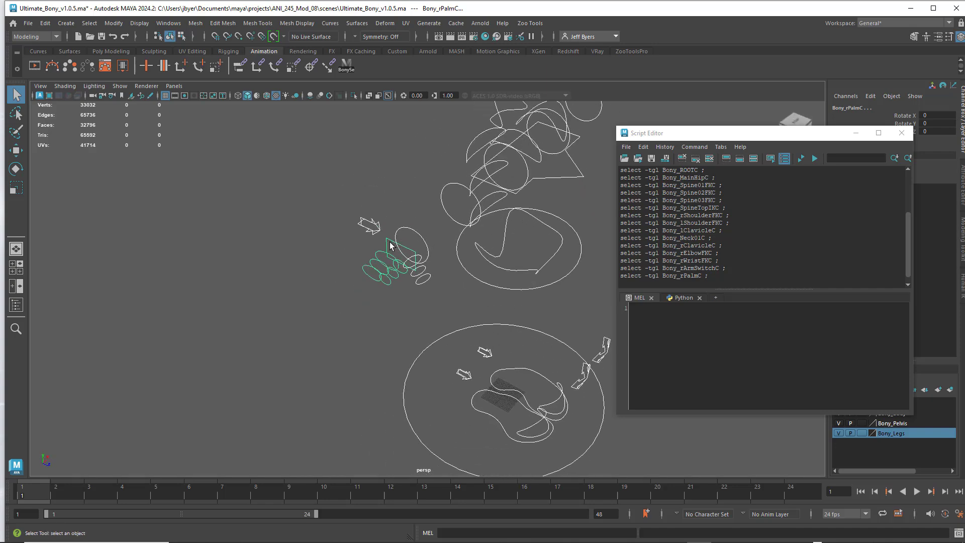
pyautogui.keyDown('shift'); pyautogui.click(391, 259); pyautogui.keyUp('shift')
pyautogui.keyDown('shift'); pyautogui.click(379, 260); pyautogui.keyUp('shift')
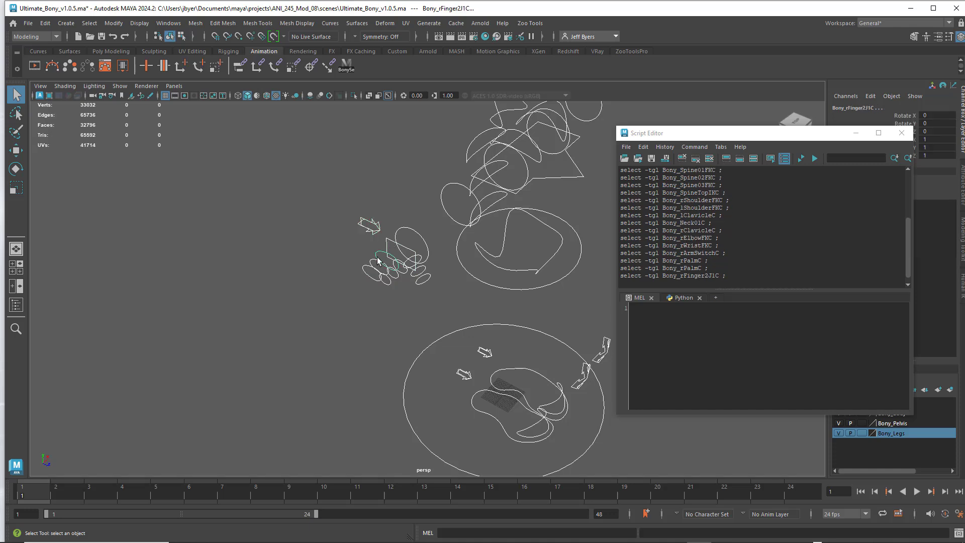
pyautogui.keyDown('shift'); pyautogui.click(369, 267); pyautogui.keyUp('shift')
pyautogui.keyDown('shift'); pyautogui.click(371, 273); pyautogui.keyUp('shift')
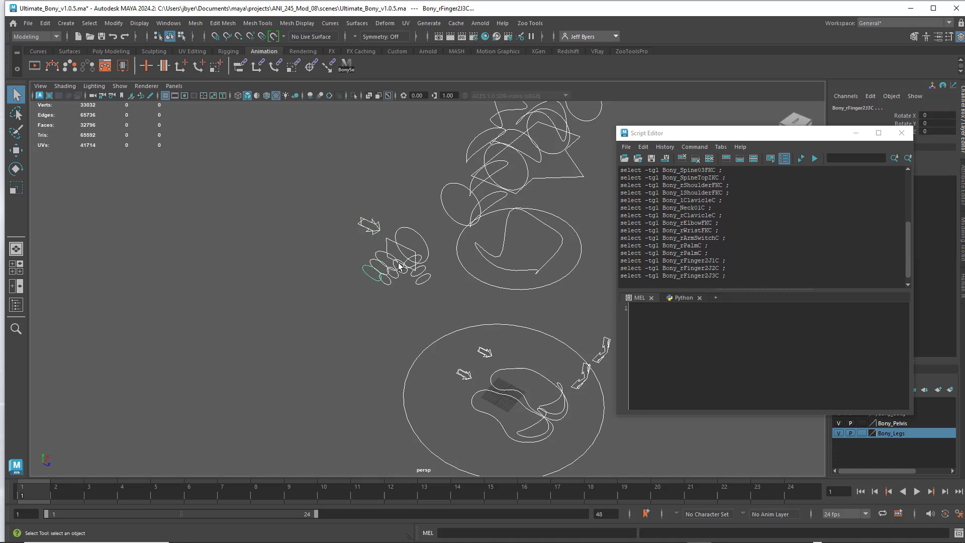
# Step: Add the three Finger1 joint controls and the three thumb joint controls of the right hand to the selection
pyautogui.keyDown('shift'); pyautogui.click(401, 264); pyautogui.keyUp('shift')
pyautogui.keyDown('shift'); pyautogui.click(393, 282); pyautogui.keyUp('shift')
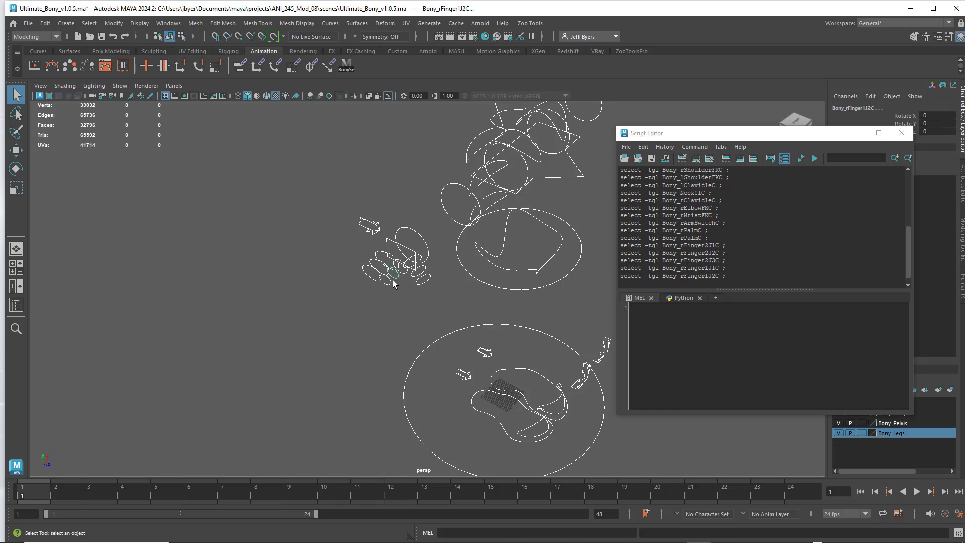
pyautogui.keyDown('shift'); pyautogui.click(388, 282); pyautogui.keyUp('shift')
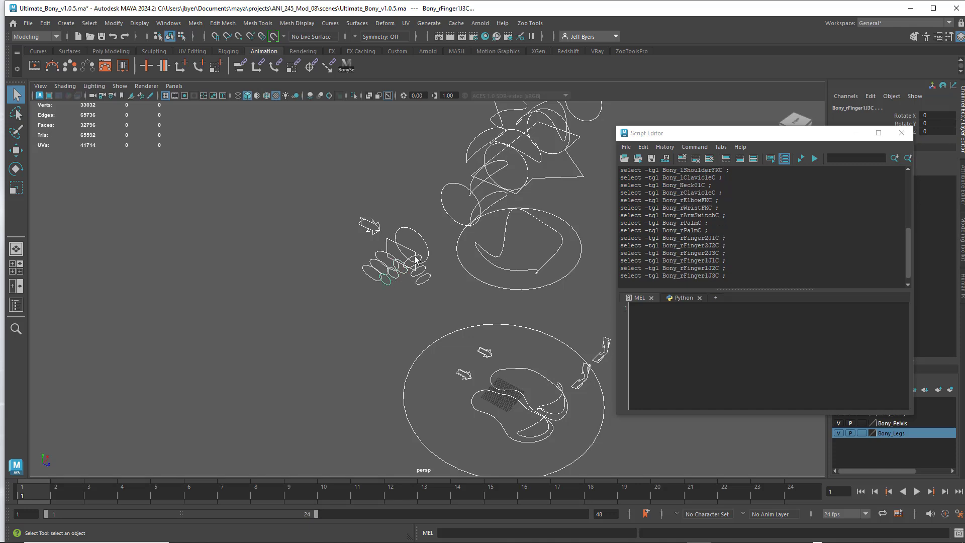
pyautogui.keyDown('shift'); pyautogui.click(416, 260); pyautogui.keyUp('shift')
pyautogui.keyDown('shift'); pyautogui.click(427, 278); pyautogui.keyUp('shift')
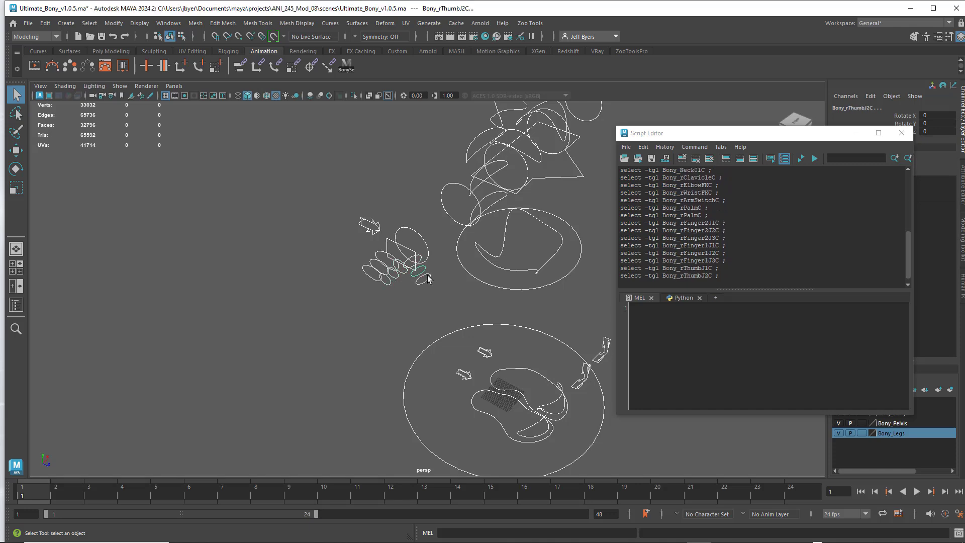
pyautogui.keyDown('shift'); pyautogui.click(430, 279); pyautogui.keyUp('shift')
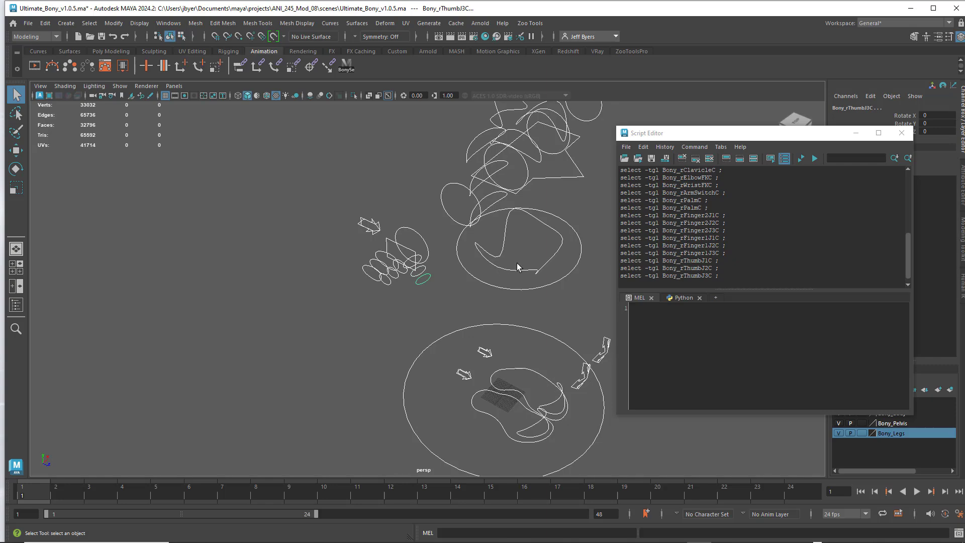
pyautogui.keyDown('alt'); pyautogui.moveTo(516, 263); pyautogui.dragTo(426, 225); pyautogui.keyUp('alt')
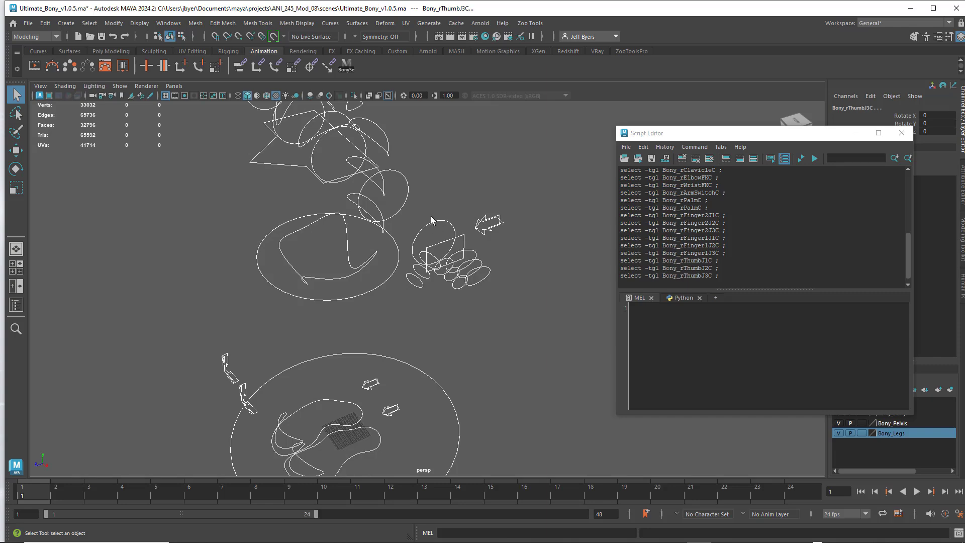
# Step: Toggle the left shoulder FK control twice and add the left elbow FK, wrist FK and palm controls to the selection
pyautogui.keyDown('alt'); pyautogui.moveTo(426, 187); pyautogui.dragTo(442, 211); pyautogui.keyUp('alt')
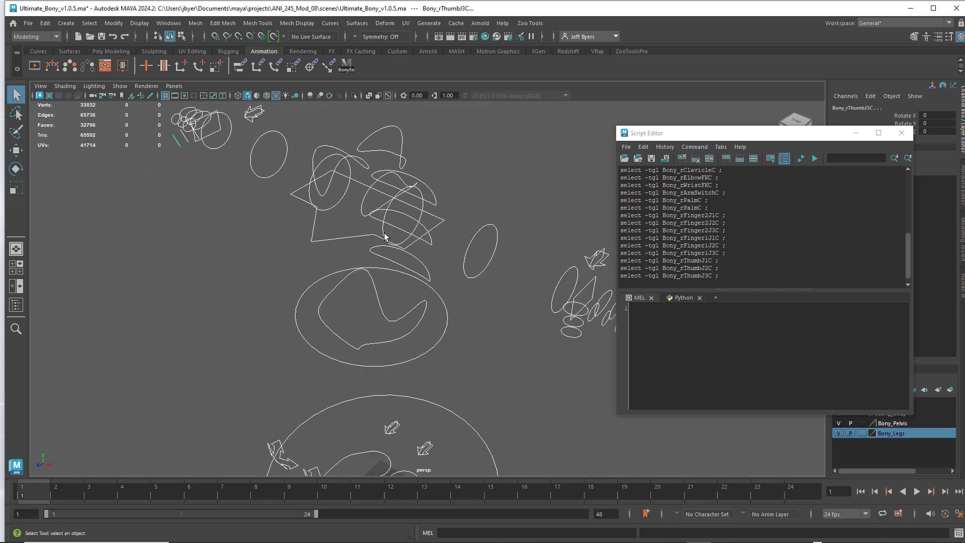
pyautogui.keyDown('shift'); pyautogui.click(383, 230); pyautogui.keyUp('shift')
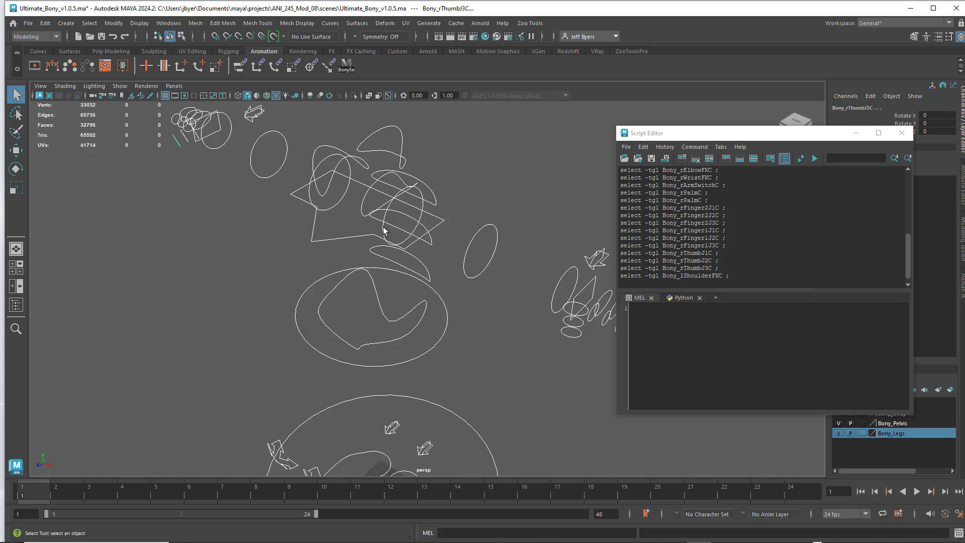
pyautogui.keyDown('shift'); pyautogui.click(402, 233); pyautogui.keyUp('shift')
pyautogui.keyDown('shift'); pyautogui.click(484, 230); pyautogui.keyUp('shift')
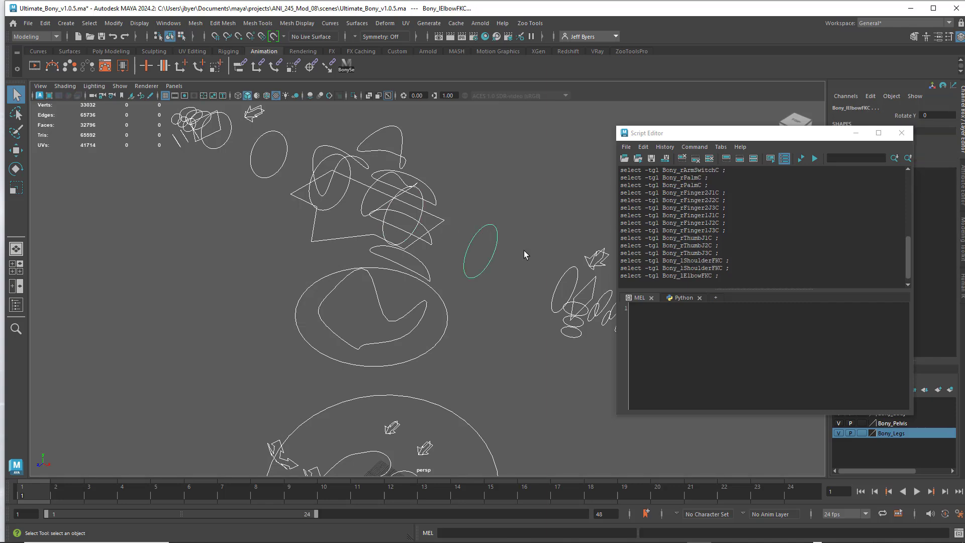
pyautogui.keyDown('shift'); pyautogui.click(570, 274); pyautogui.keyUp('shift')
pyautogui.keyDown('alt'); pyautogui.moveTo(515, 212); pyautogui.dragTo(502, 220); pyautogui.keyUp('alt')
pyautogui.keyDown('shift'); pyautogui.click(472, 228); pyautogui.keyUp('shift')
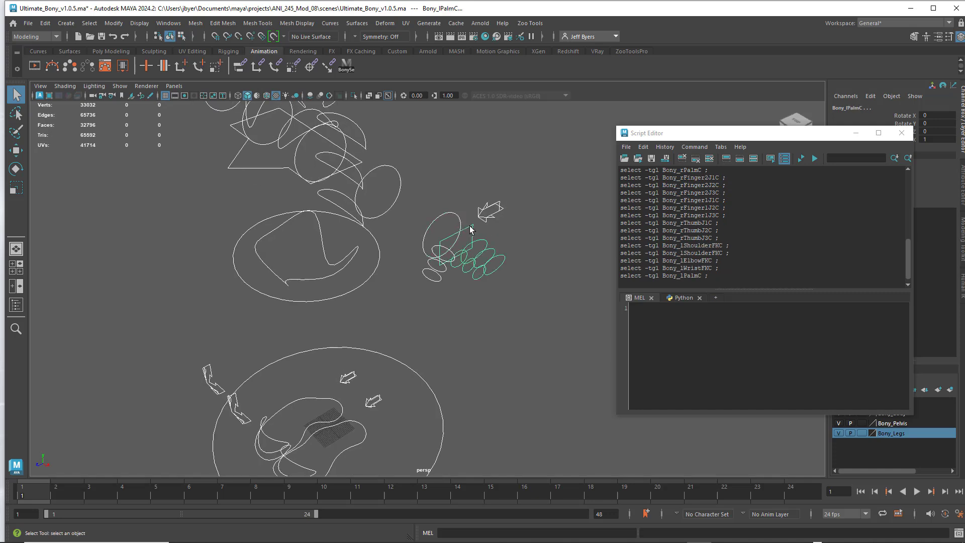
# Step: Add the three Finger2 joint controls and the three Finger1 joint controls of the left hand to the selection
pyautogui.keyDown('shift'); pyautogui.click(492, 249); pyautogui.keyUp('shift')
pyautogui.keyDown('shift'); pyautogui.click(491, 250); pyautogui.keyUp('shift')
pyautogui.keyDown('shift'); pyautogui.click(502, 256); pyautogui.keyUp('shift')
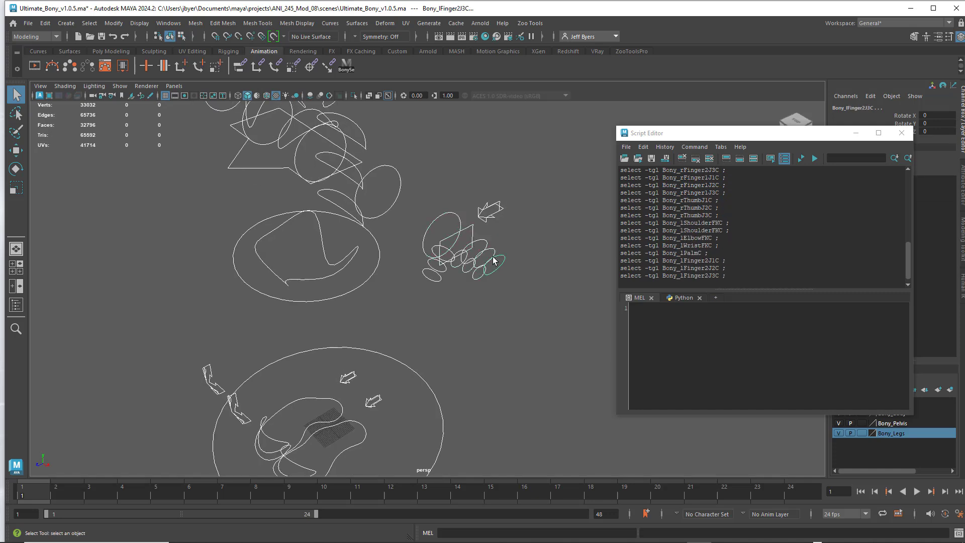
pyautogui.keyDown('shift'); pyautogui.click(457, 252); pyautogui.keyUp('shift')
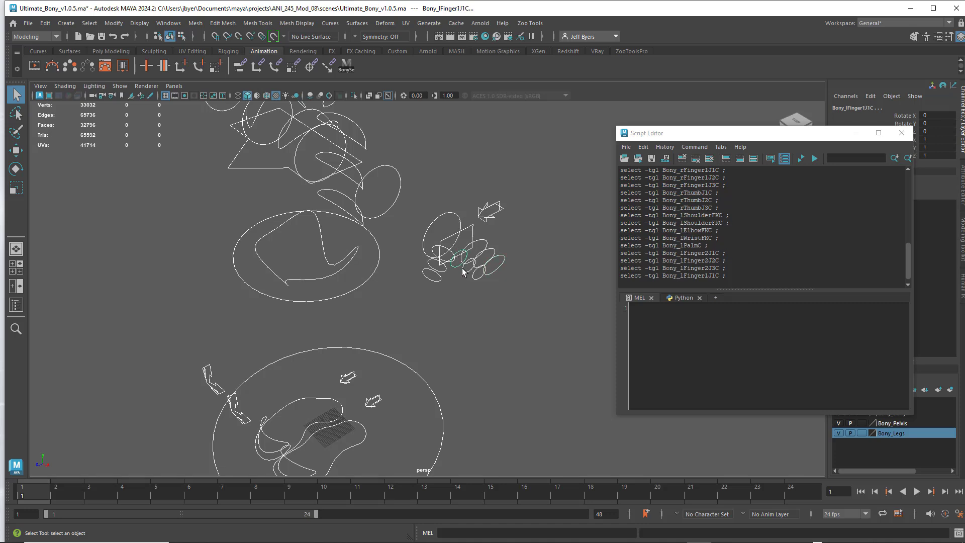
pyautogui.keyDown('shift'); pyautogui.click(466, 272); pyautogui.keyUp('shift')
pyautogui.keyDown('shift'); pyautogui.click(477, 278); pyautogui.keyUp('shift')
# Step: Add the left hand's three thumb joint controls and the left arm switch control to the selection
pyautogui.keyDown('shift'); pyautogui.click(446, 262); pyautogui.keyUp('shift')
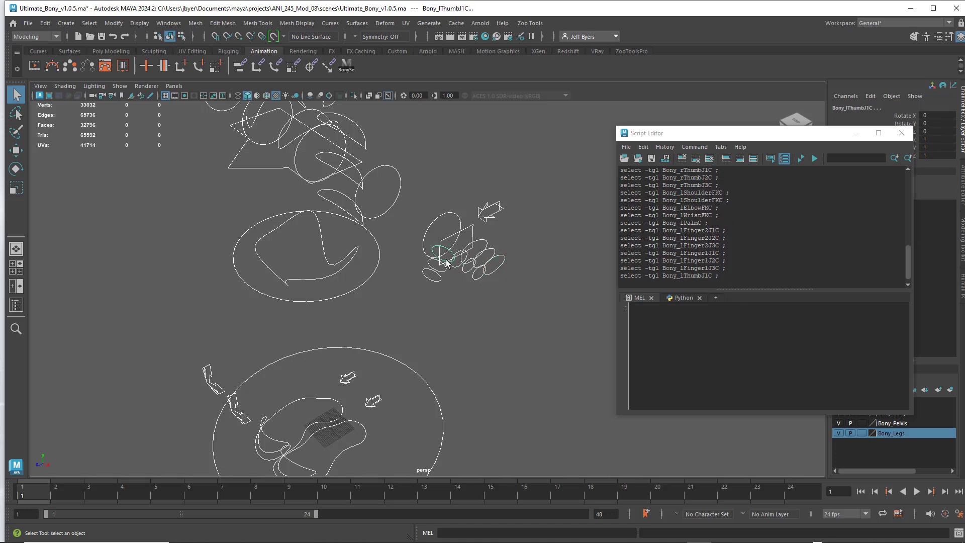
pyautogui.keyDown('shift'); pyautogui.click(441, 276); pyautogui.keyUp('shift')
pyautogui.keyDown('shift'); pyautogui.click(438, 276); pyautogui.keyUp('shift')
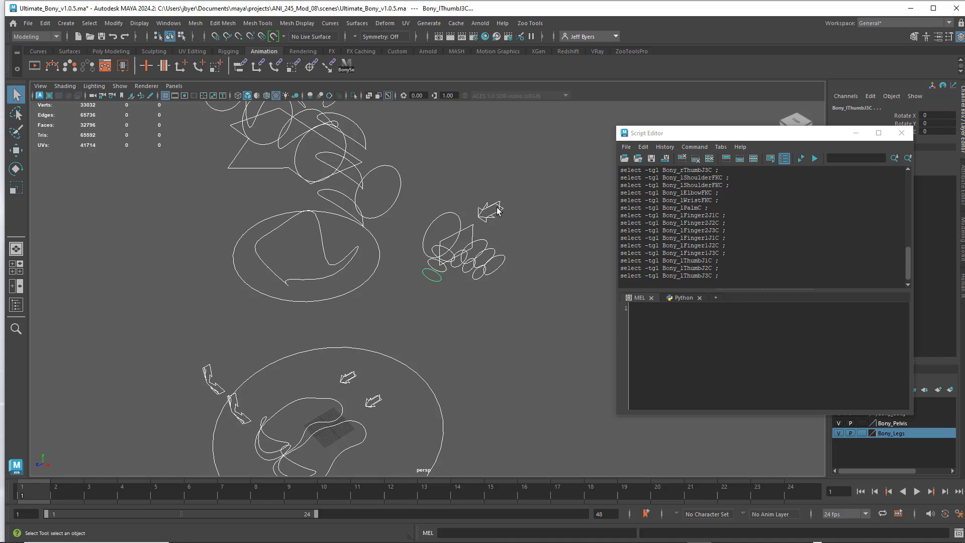
pyautogui.keyDown('shift'); pyautogui.click(492, 210); pyautogui.keyUp('shift')
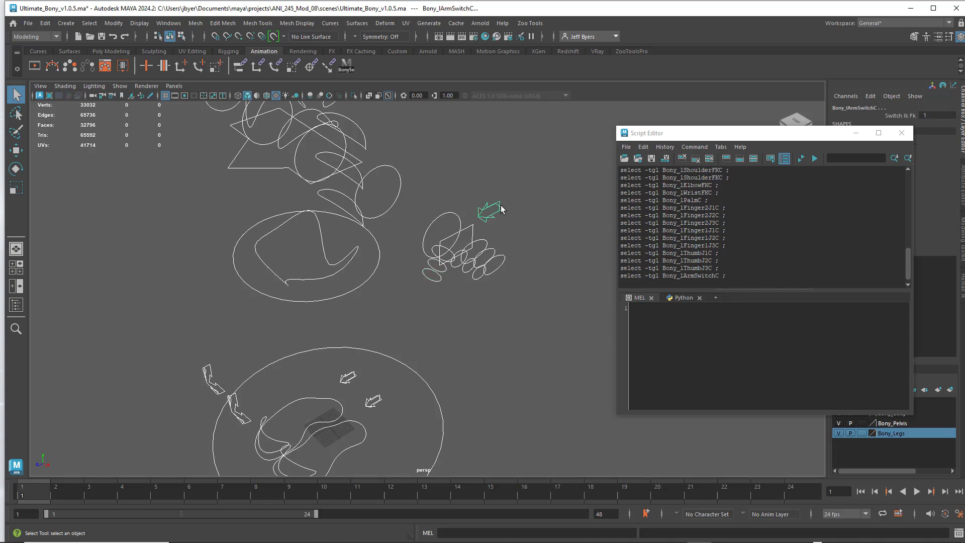
# Step: Add the head control to the selection and toggle the Spine03 FK and spine top IK controls twice each
pyautogui.keyDown('alt'); pyautogui.moveTo(474, 205); pyautogui.dragTo(382, 294); pyautogui.keyUp('alt')
pyautogui.keyDown('shift'); pyautogui.click(307, 230); pyautogui.keyUp('shift')
pyautogui.keyDown('shift'); pyautogui.click(372, 300); pyautogui.keyUp('shift')
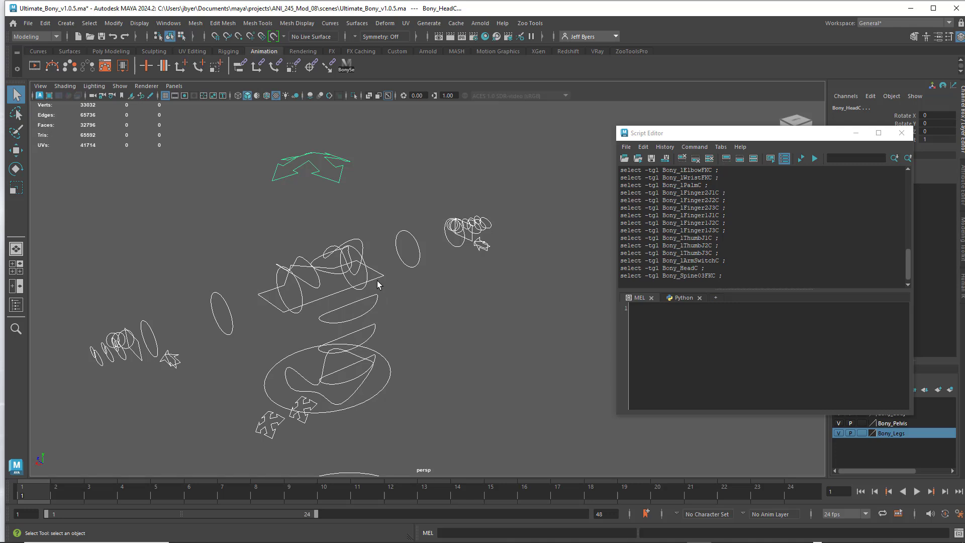
pyautogui.keyDown('shift'); pyautogui.click(378, 279); pyautogui.keyUp('shift')
pyautogui.keyDown('shift'); pyautogui.click(372, 298); pyautogui.keyUp('shift')
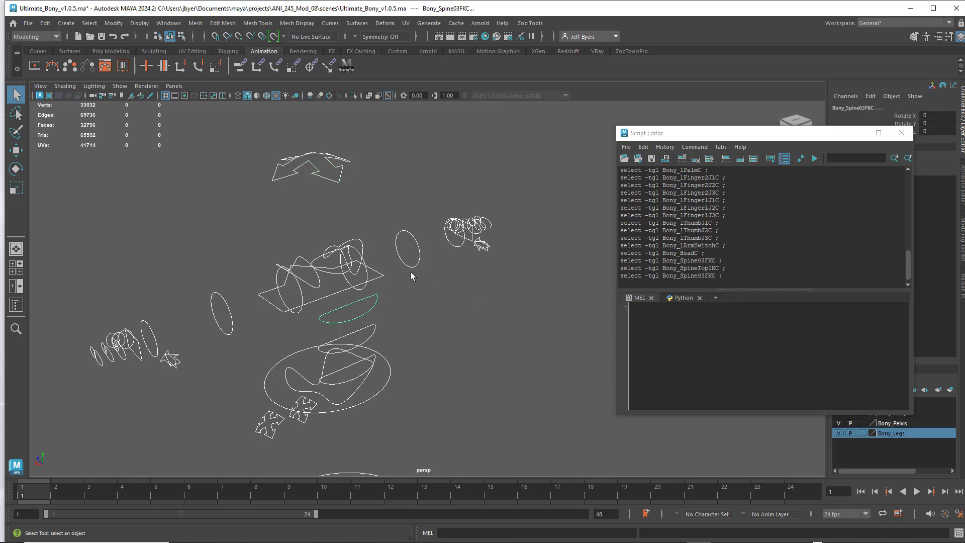
pyautogui.keyDown('shift'); pyautogui.click(382, 274); pyautogui.keyUp('shift')
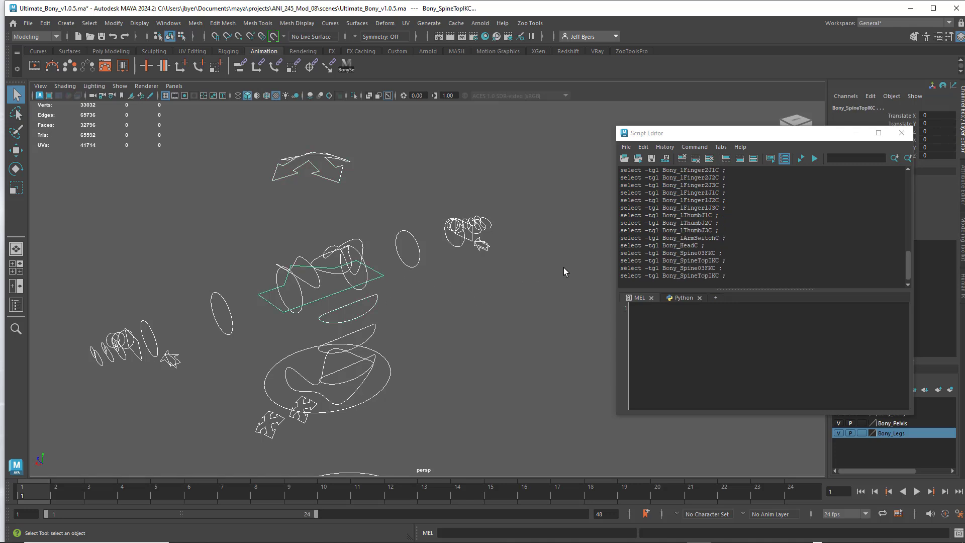
# Step: Save the recorded selection commands as a shelf item named Bony and close the Script Editor
pyautogui.scroll(-6, 495, 284)
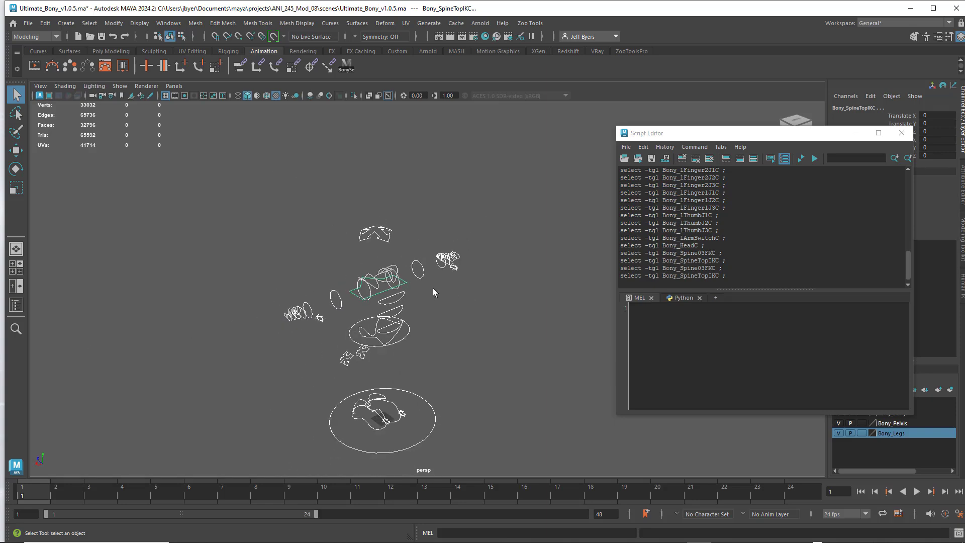
pyautogui.keyDown('alt'); pyautogui.moveTo(433, 290); pyautogui.dragTo(509, 261); pyautogui.keyUp('alt')
pyautogui.keyDown('alt'); pyautogui.moveTo(509, 261); pyautogui.dragTo(530, 262, button='middle'); pyautogui.keyUp('alt')
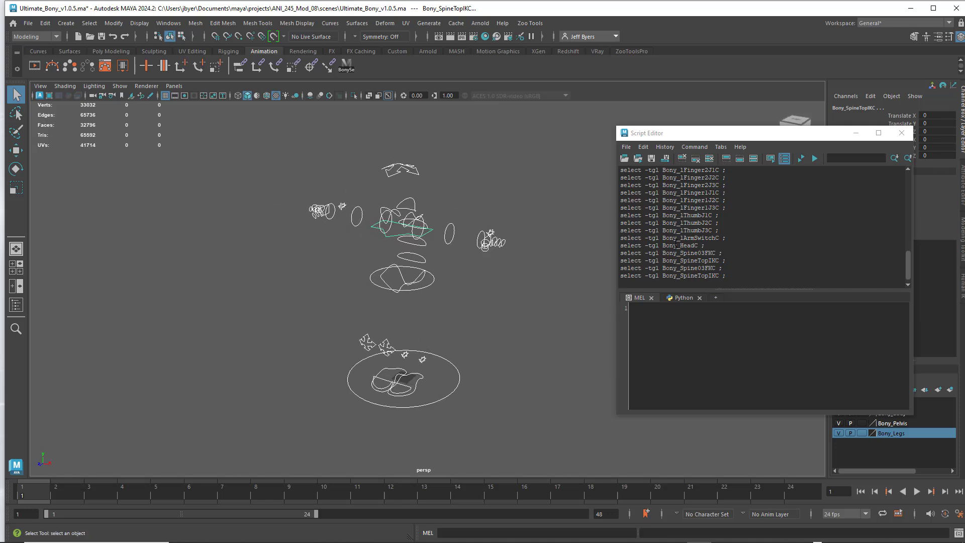
pyautogui.click(665, 159)
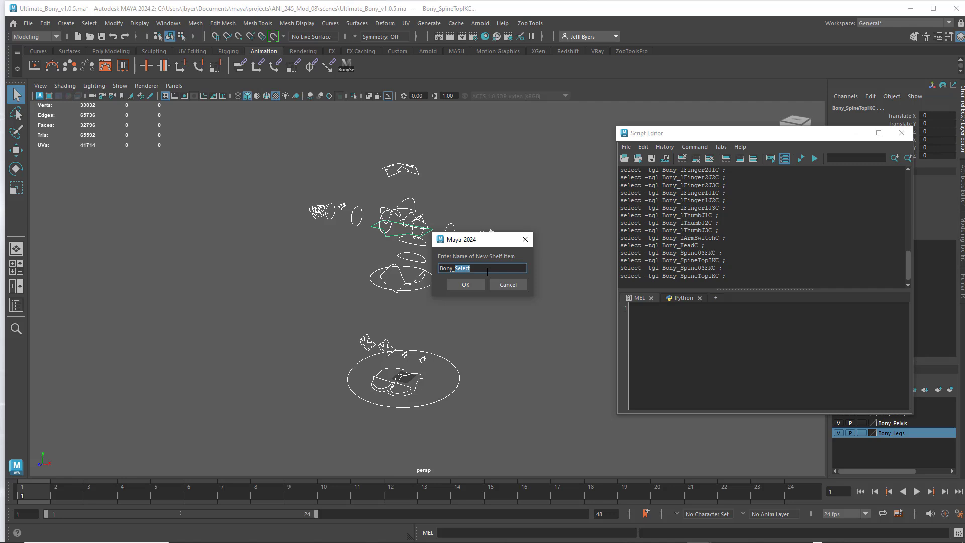
pyautogui.press('BackSpace')
pyautogui.click(465, 284)
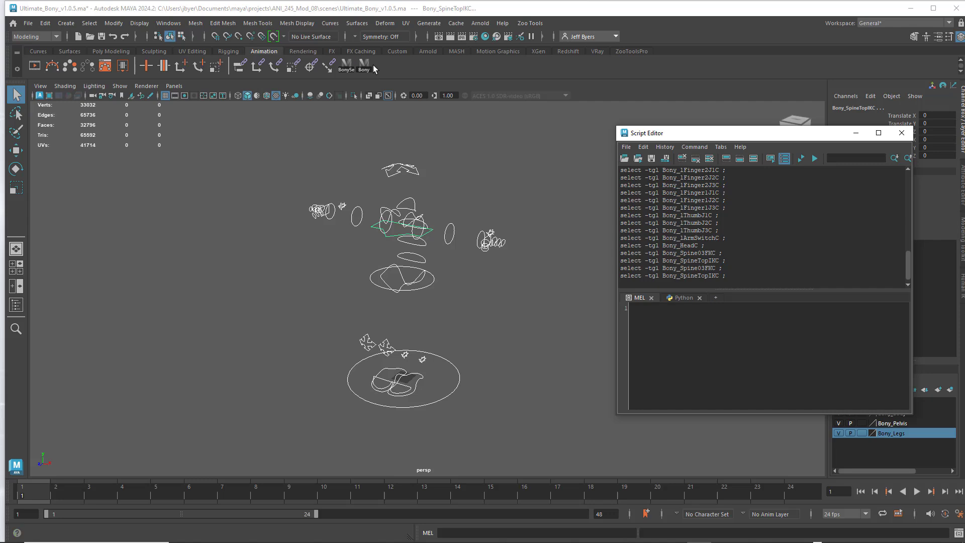
pyautogui.click(901, 133)
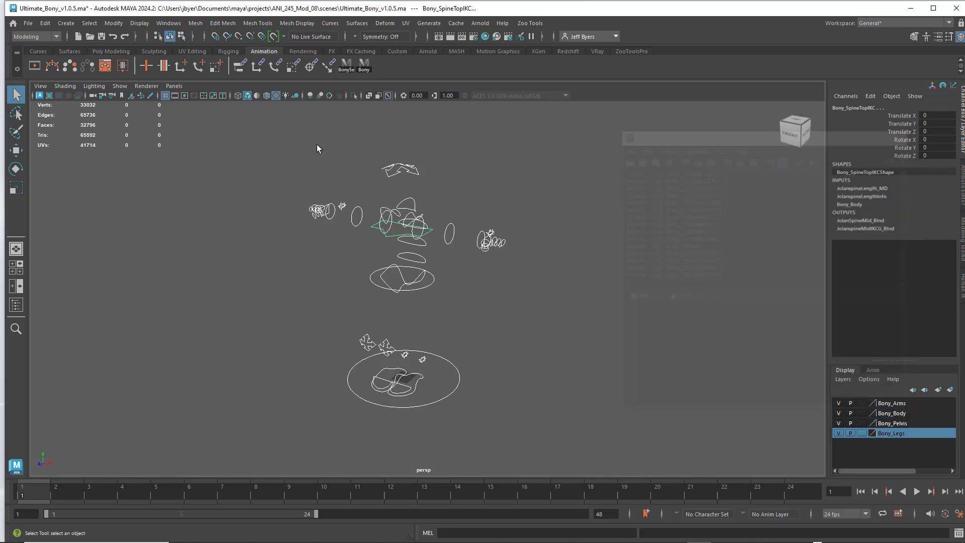
# Step: Clear the selection, test the Bony shelf script on the rig controls, and delete that shelf item
pyautogui.click(588, 314)
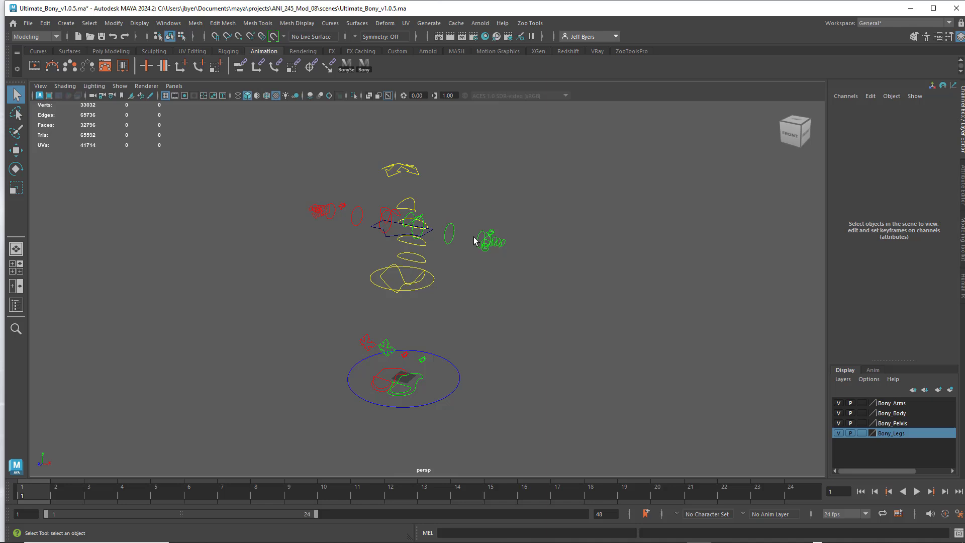
pyautogui.click(363, 66)
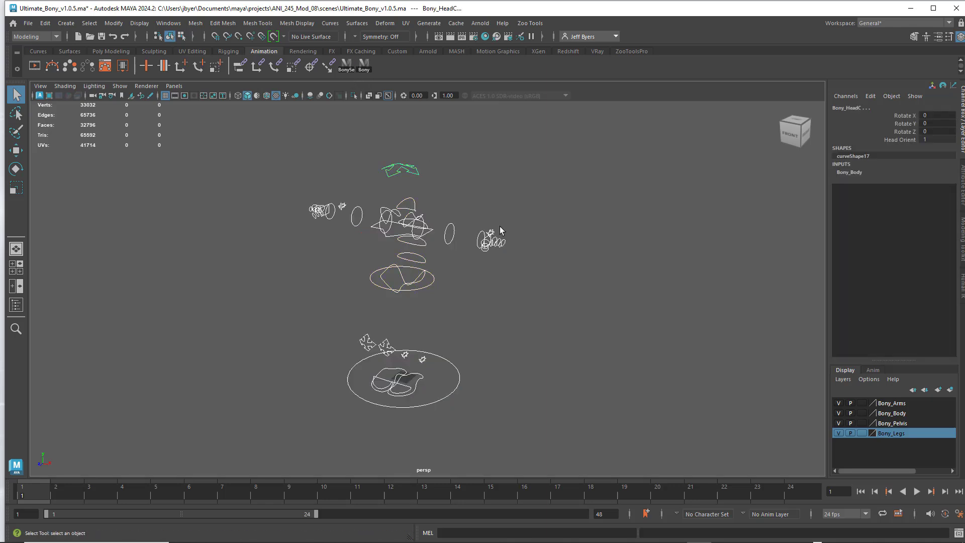
pyautogui.rightClick(364, 67)
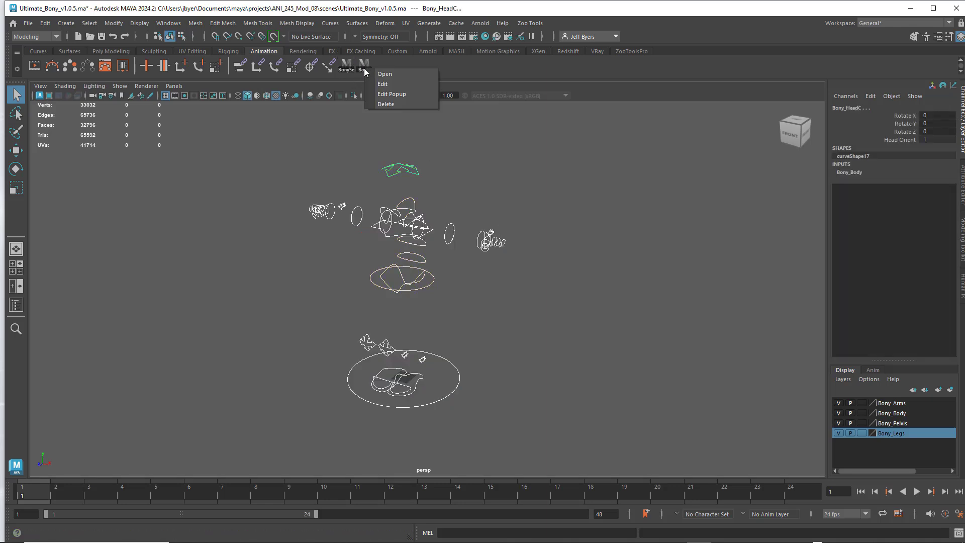
pyautogui.click(390, 103)
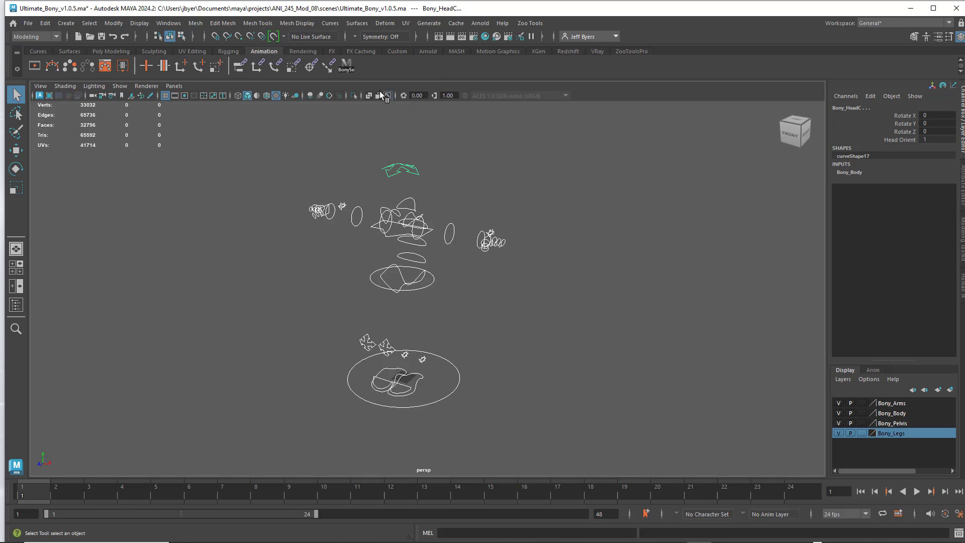
# Step: Test the BonySe shelf script by repeatedly selecting all the rig controls and clearing the selection
pyautogui.click(526, 173)
pyautogui.click(345, 66)
pyautogui.click(462, 174)
pyautogui.click(345, 66)
pyautogui.click(448, 164)
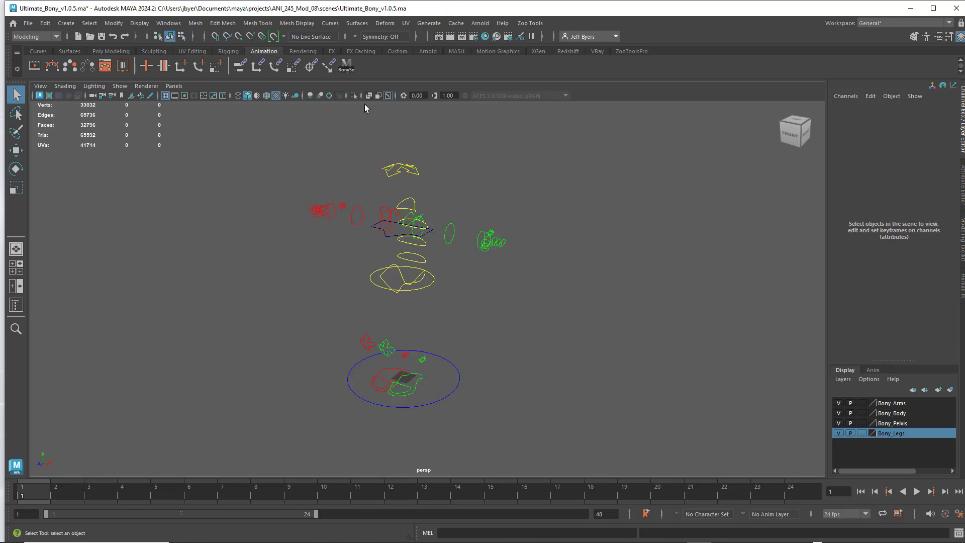
pyautogui.click(346, 66)
pyautogui.click(502, 194)
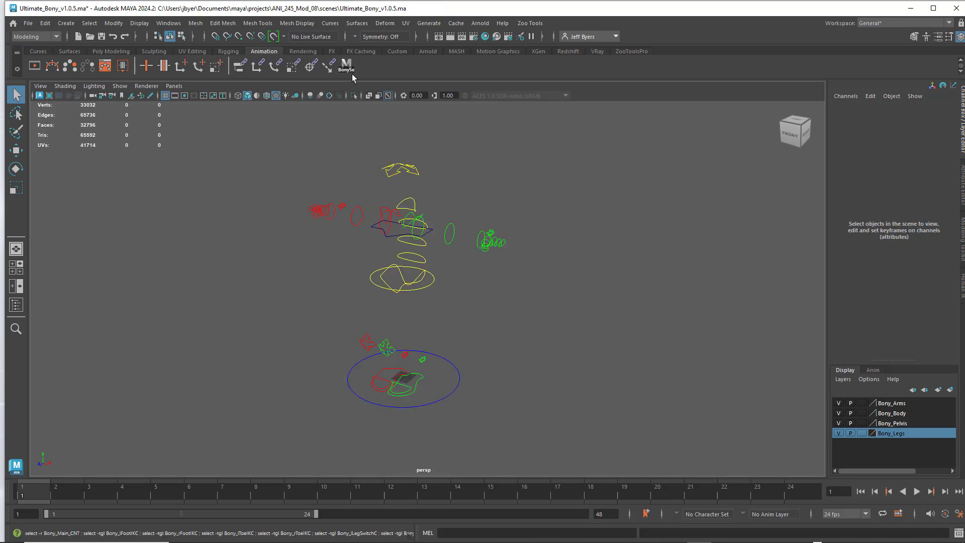
pyautogui.click(346, 67)
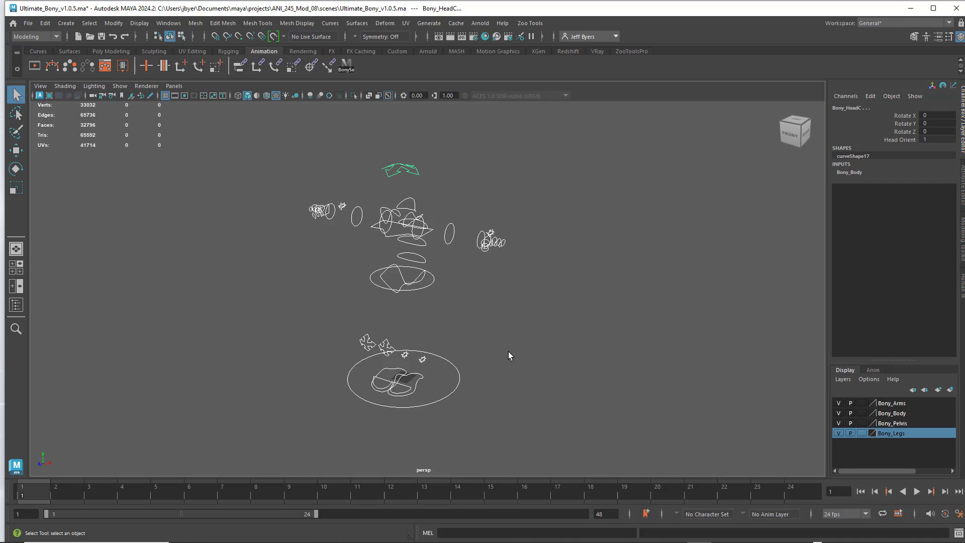
# Step: Select all the rig controls with the BonySe shelf script, key them at frame 1 and clear the selection
pyautogui.click(594, 359)
pyautogui.click(346, 67)
pyautogui.press('s')
pyautogui.click(545, 384)
# Step: Inspect the channels of the main, left foot, left toe, right foot, left leg switch and right knee controls for keys
pyautogui.click(453, 363)
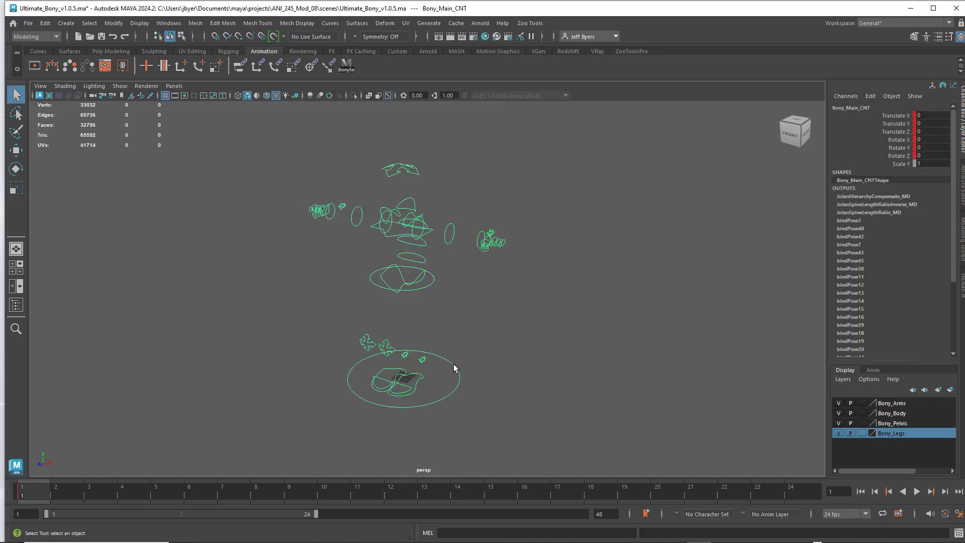
pyautogui.click(420, 380)
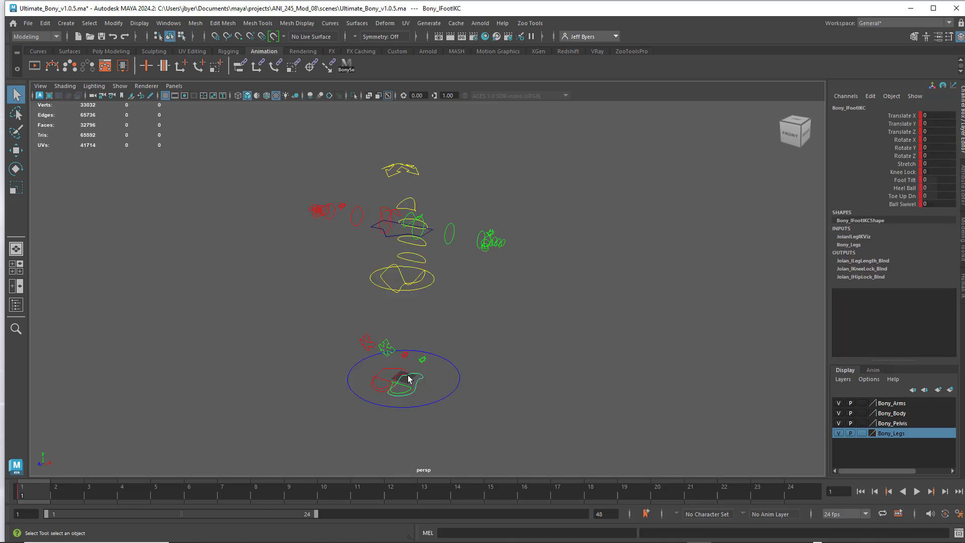
pyautogui.keyDown('alt'); pyautogui.moveTo(405, 349); pyautogui.dragTo(241, 375, button='middle'); pyautogui.keyUp('alt')
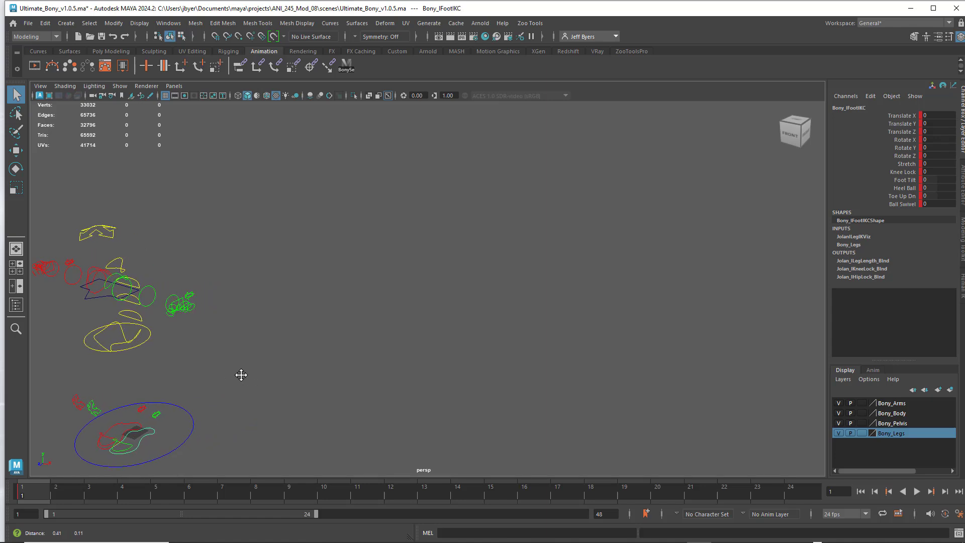
pyautogui.keyDown('alt'); pyautogui.moveTo(241, 375); pyautogui.dragTo(221, 350); pyautogui.keyUp('alt')
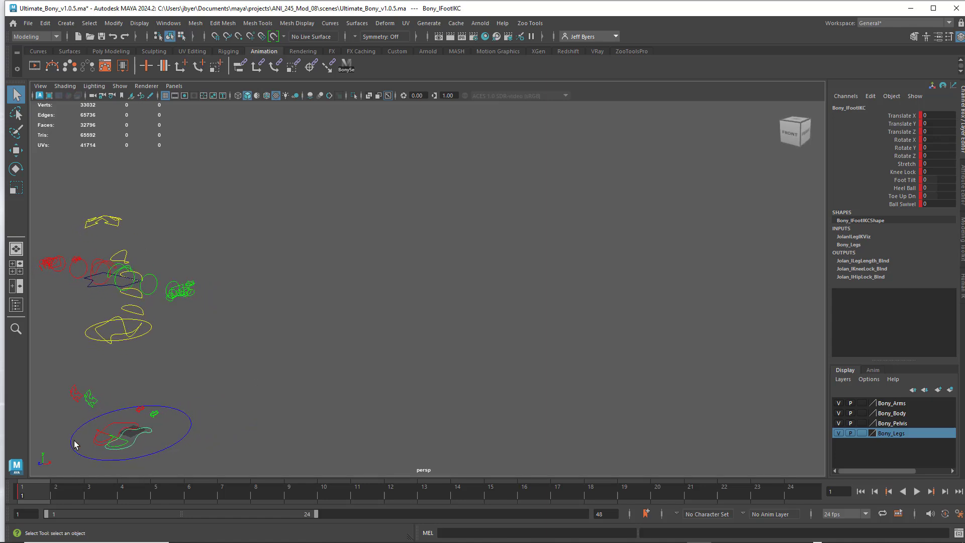
pyautogui.click(123, 441)
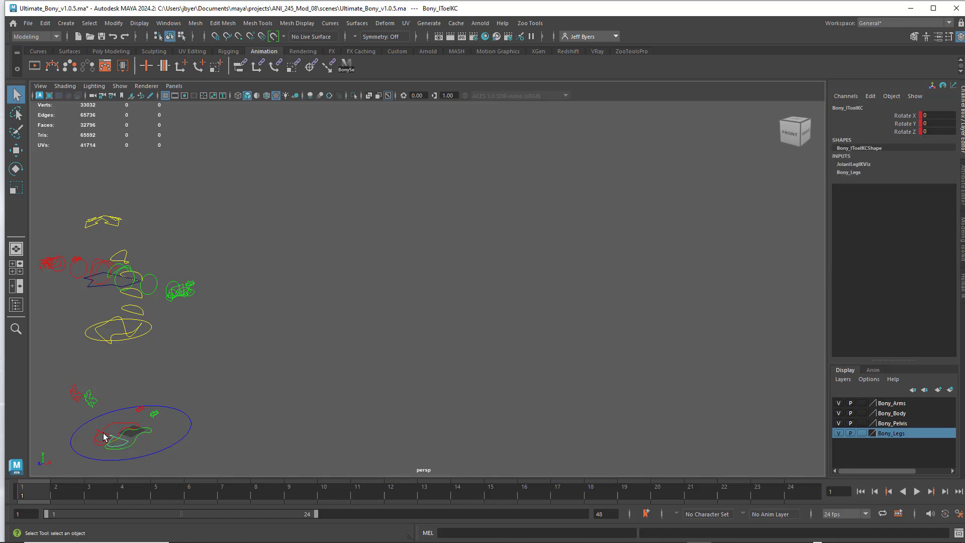
pyautogui.click(117, 428)
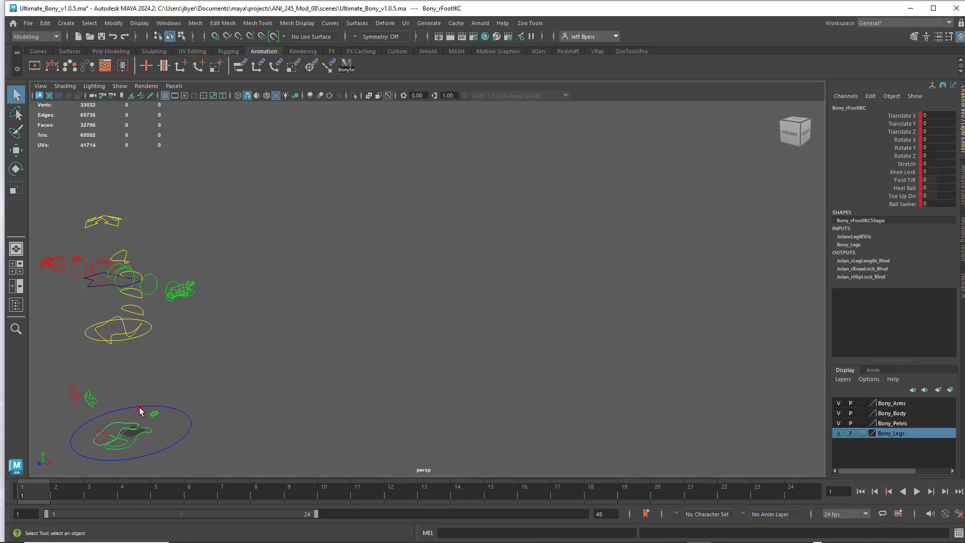
pyautogui.click(154, 413)
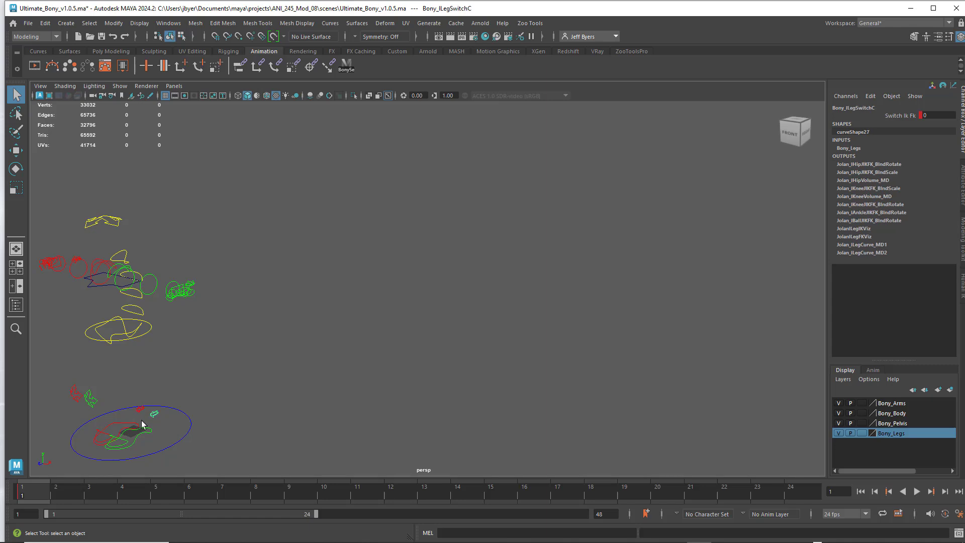
pyautogui.click(91, 400)
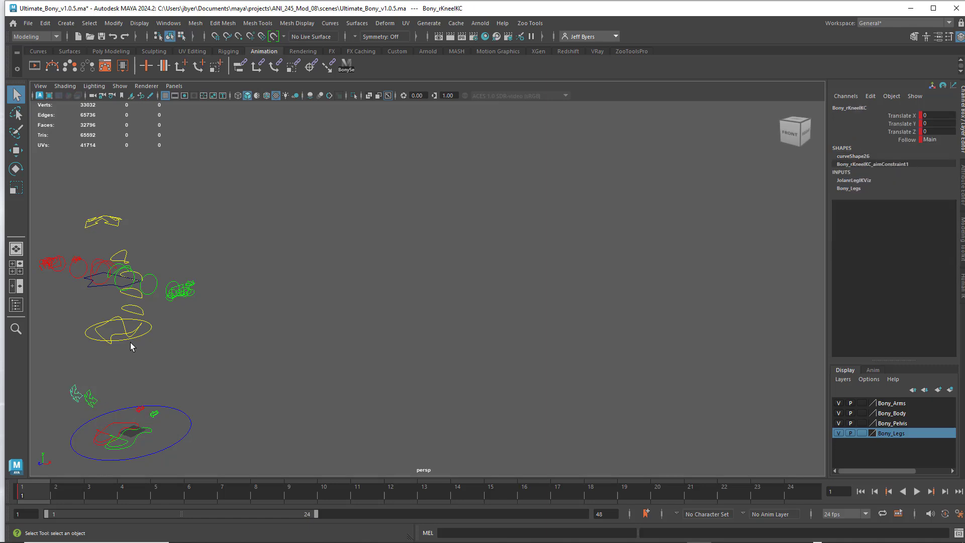
# Step: Check the main hip, Spine02 FK and left elbow FK controls for keyed channels
pyautogui.click(138, 331)
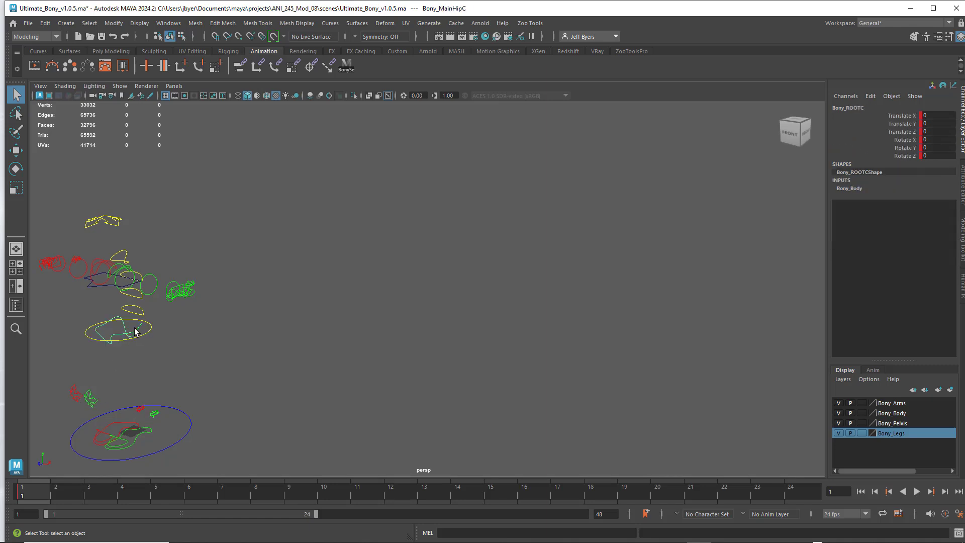
pyautogui.click(141, 310)
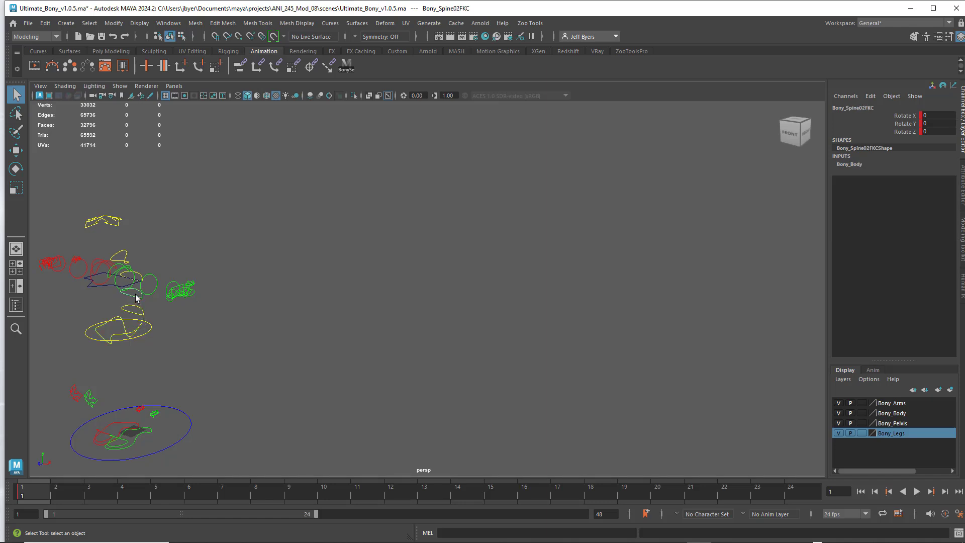
pyautogui.click(152, 276)
pyautogui.click(159, 279)
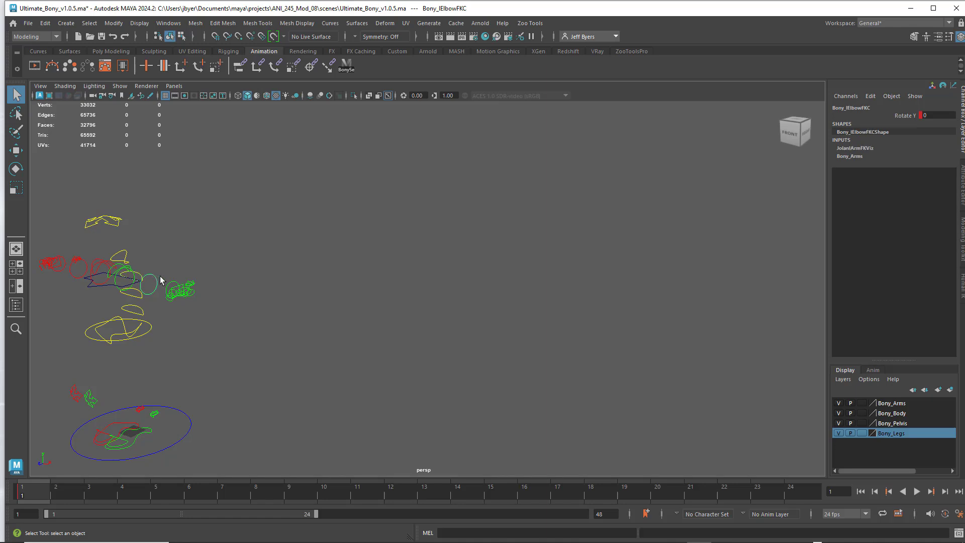
# Step: Check the left palm, left finger and left wrist FK controls for keyed channels
pyautogui.click(170, 281)
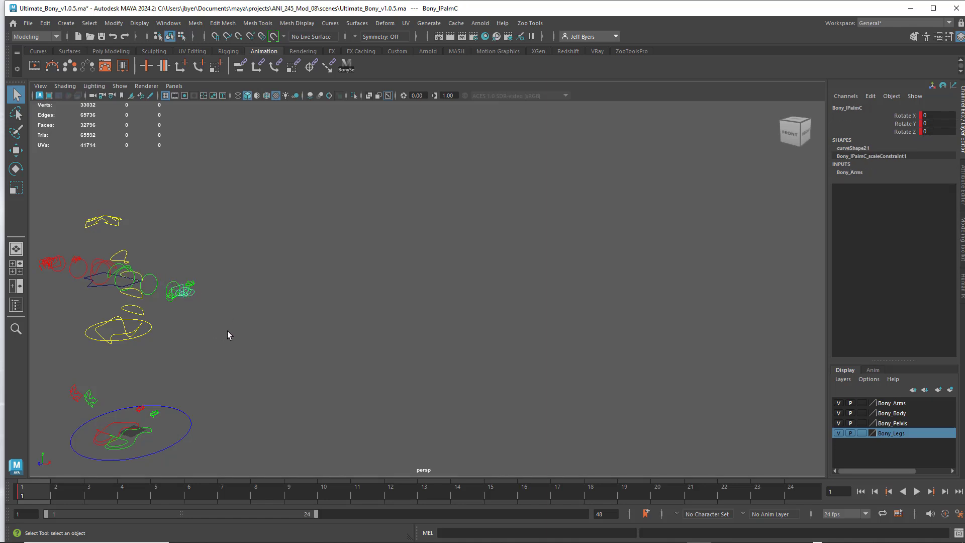
pyautogui.keyDown('alt'); pyautogui.moveTo(227, 330); pyautogui.dragTo(259, 316); pyautogui.keyUp('alt')
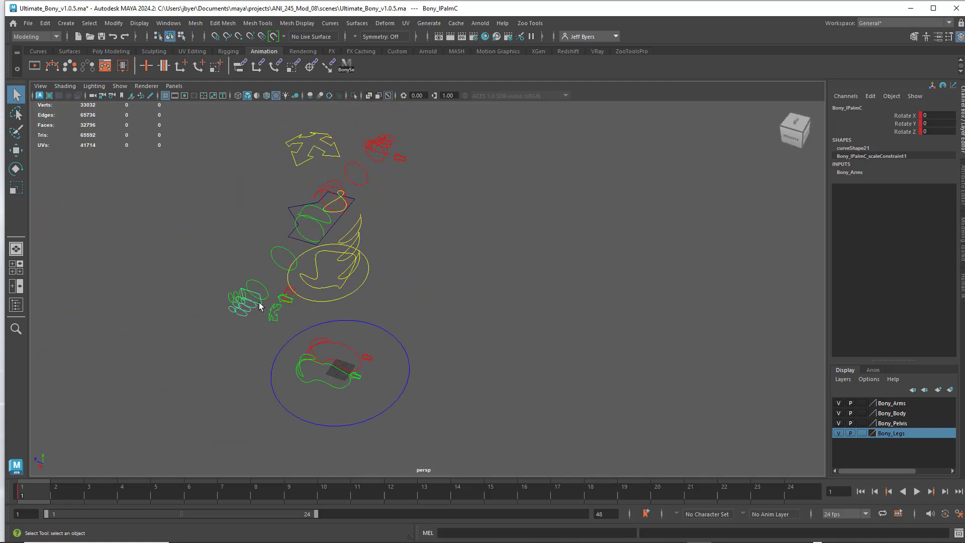
pyautogui.click(257, 304)
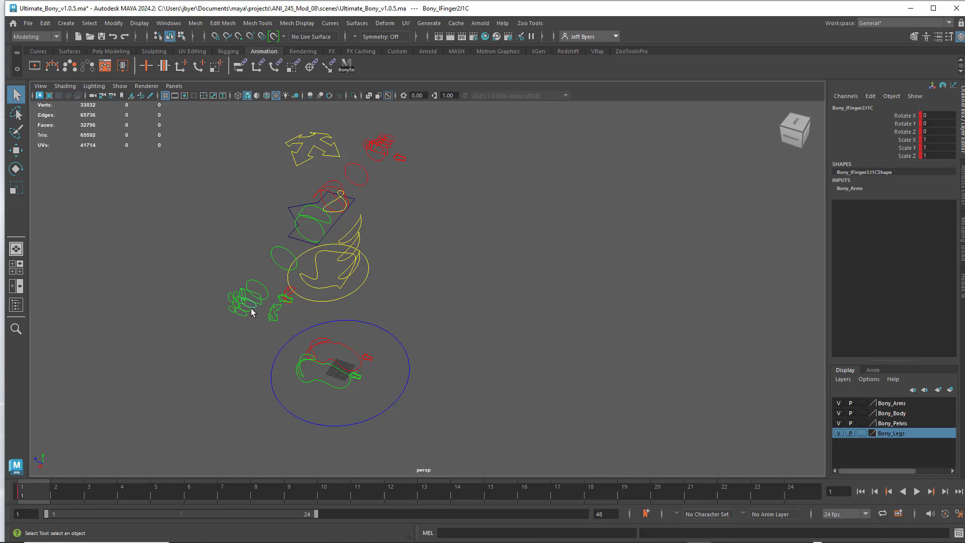
pyautogui.click(249, 314)
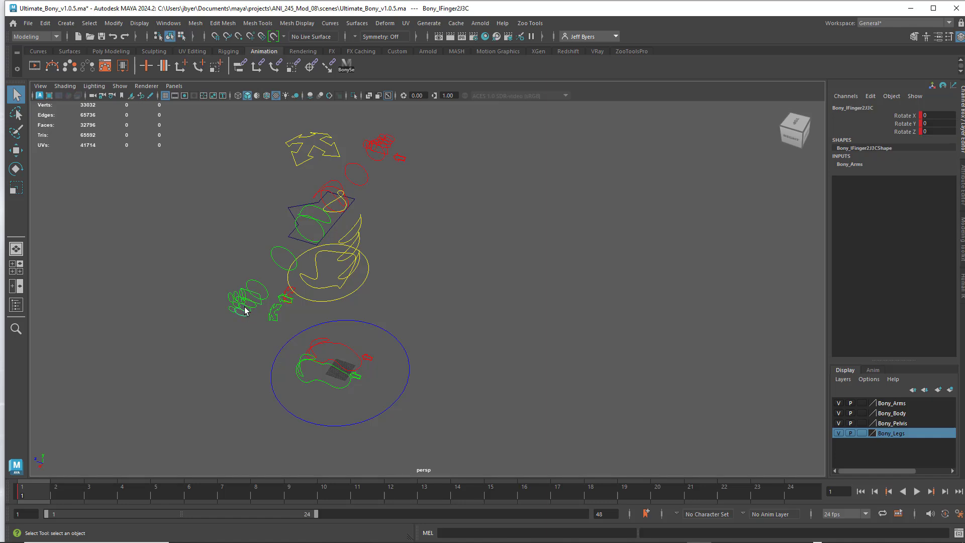
pyautogui.click(240, 301)
pyautogui.click(233, 310)
pyautogui.click(237, 292)
pyautogui.click(260, 281)
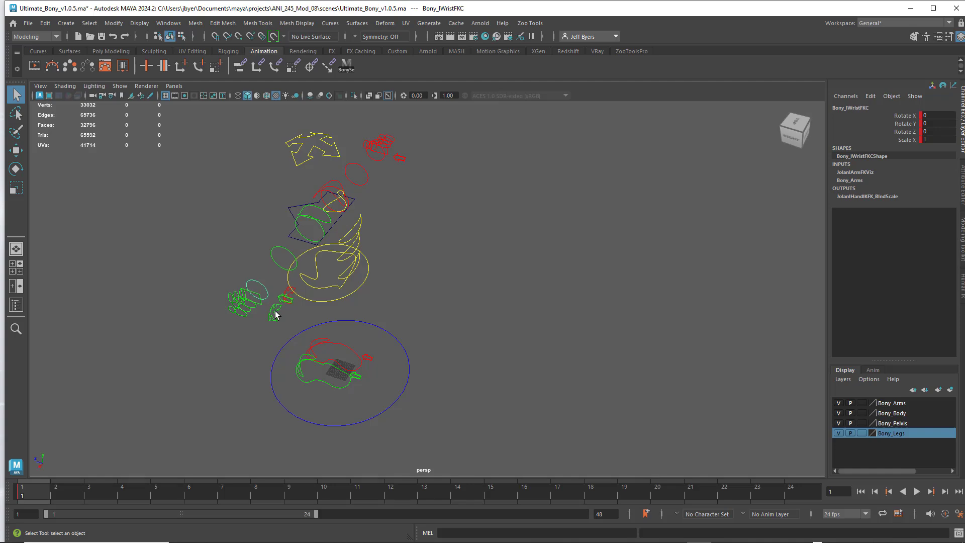
pyautogui.click(275, 315)
# Step: Check the left clavicle, right shoulder FK, top spine IK and right elbow FK controls for keyed channels
pyautogui.moveTo(302, 327)
pyautogui.keyDown('alt'); pyautogui.mouseDown()
pyautogui.moveTo(280, 323)
pyautogui.moveTo(307, 308)
pyautogui.moveTo(302, 297)
pyautogui.moveTo(355, 325)
pyautogui.moveTo(308, 337)
pyautogui.mouseUp(); pyautogui.keyUp('alt')
pyautogui.click(309, 305)
pyautogui.click(303, 291)
pyautogui.click(304, 286)
pyautogui.click(296, 300)
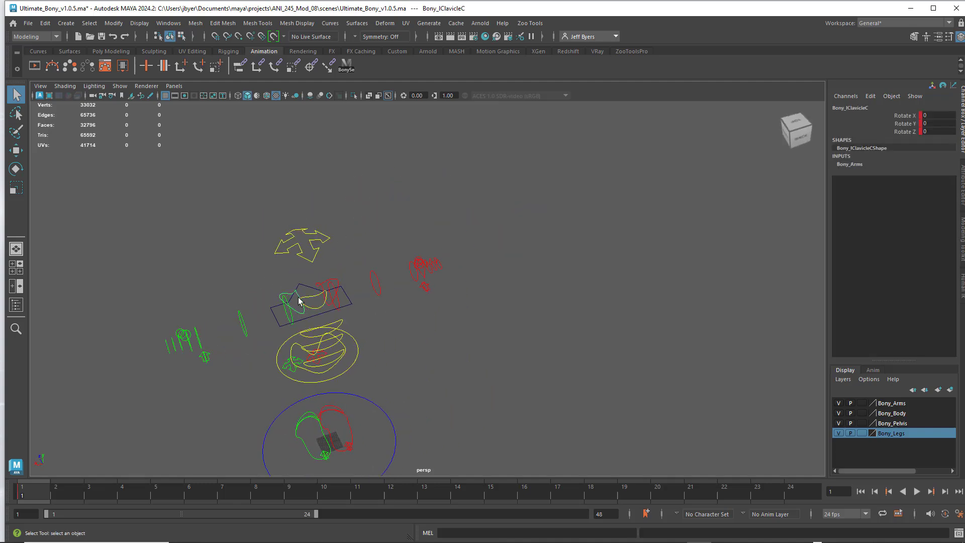
pyautogui.click(333, 285)
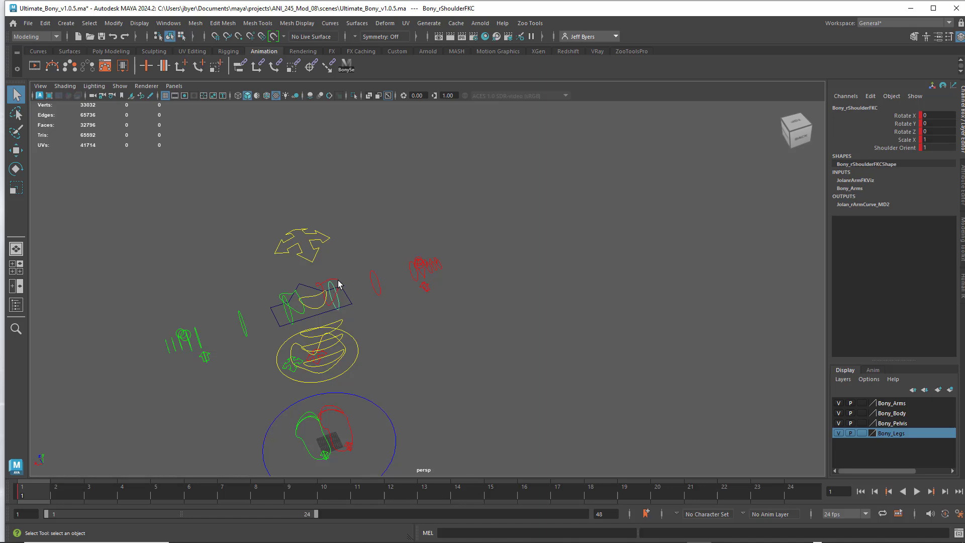
pyautogui.click(331, 286)
pyautogui.click(346, 289)
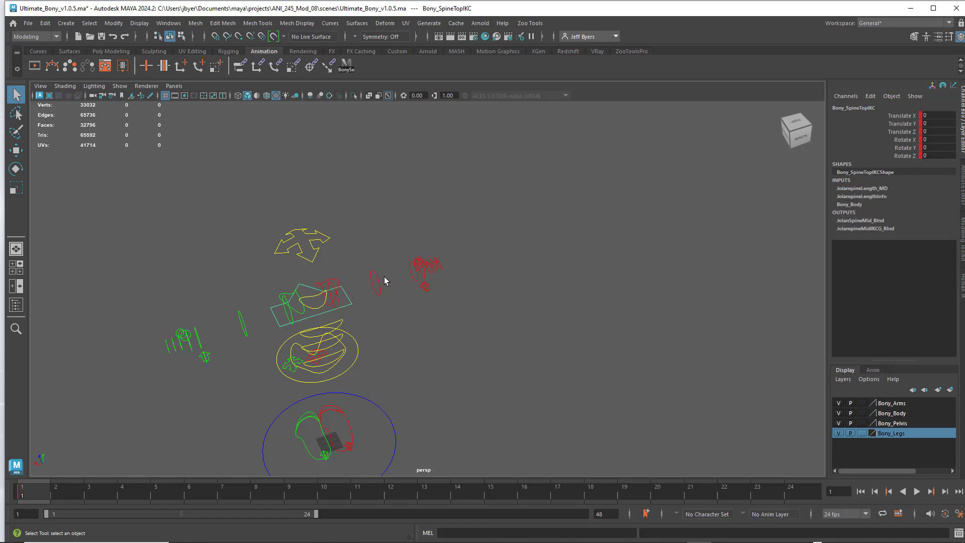
pyautogui.click(356, 291)
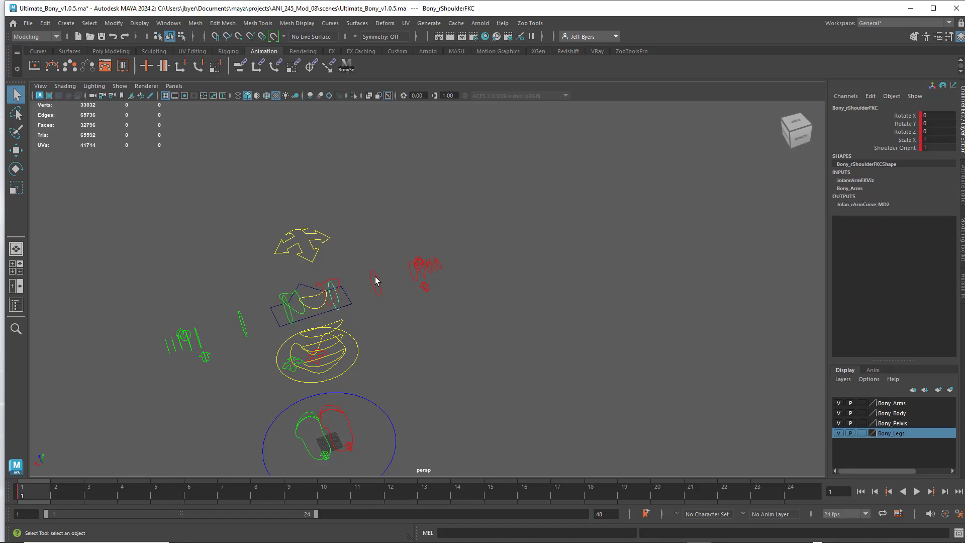
pyautogui.click(376, 276)
# Step: Inspect the right wrist FK, right palm and right finger controls for keyed channels
pyautogui.keyDown('alt'); pyautogui.moveTo(425, 288); pyautogui.dragTo(305, 292); pyautogui.keyUp('alt')
pyautogui.keyDown('alt'); pyautogui.moveTo(466, 299); pyautogui.dragTo(337, 241, button='middle'); pyautogui.keyUp('alt')
pyautogui.keyDown('alt'); pyautogui.moveTo(477, 341); pyautogui.dragTo(362, 317); pyautogui.keyUp('alt')
pyautogui.keyDown('alt'); pyautogui.moveTo(435, 307); pyautogui.dragTo(392, 296, button='middle'); pyautogui.keyUp('alt')
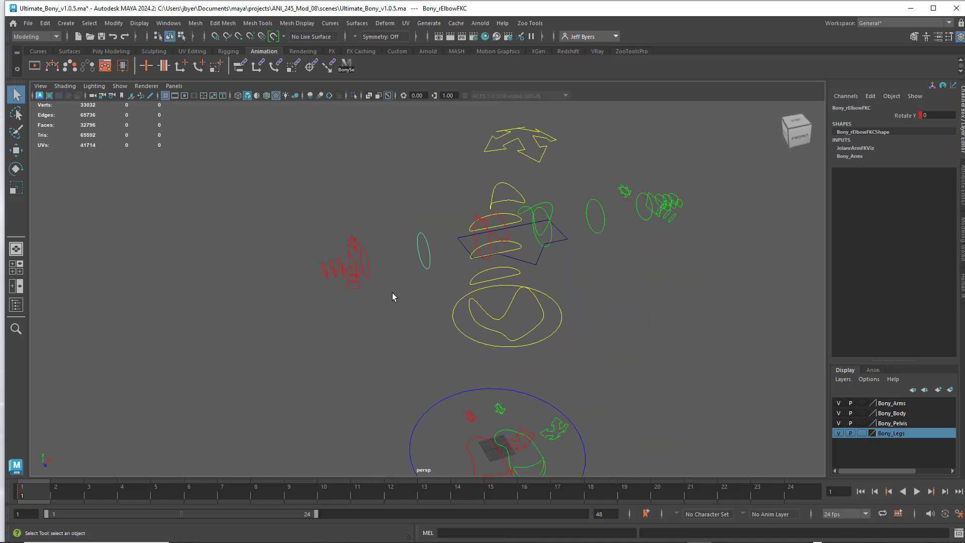
pyautogui.click(367, 263)
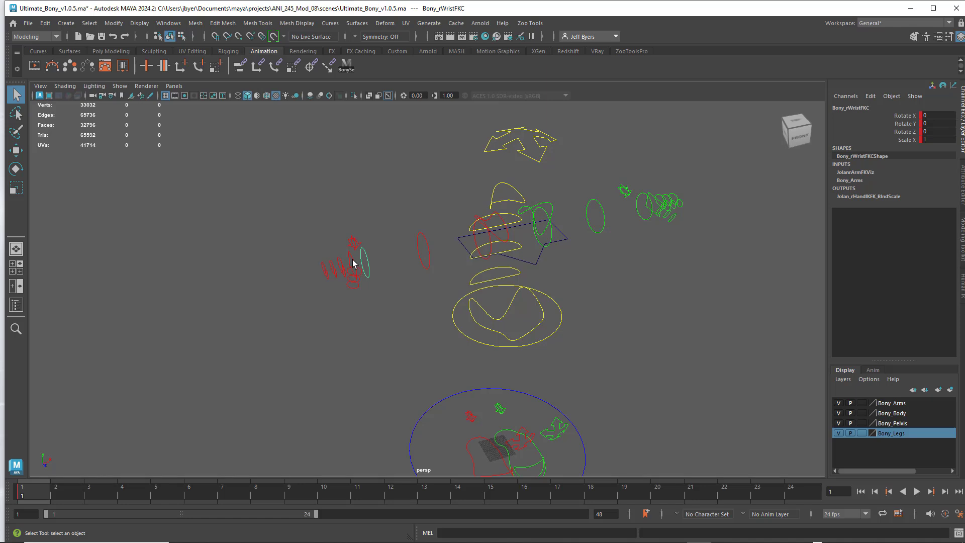
pyautogui.click(352, 260)
pyautogui.keyDown('alt'); pyautogui.moveTo(361, 303); pyautogui.dragTo(330, 286); pyautogui.keyUp('alt')
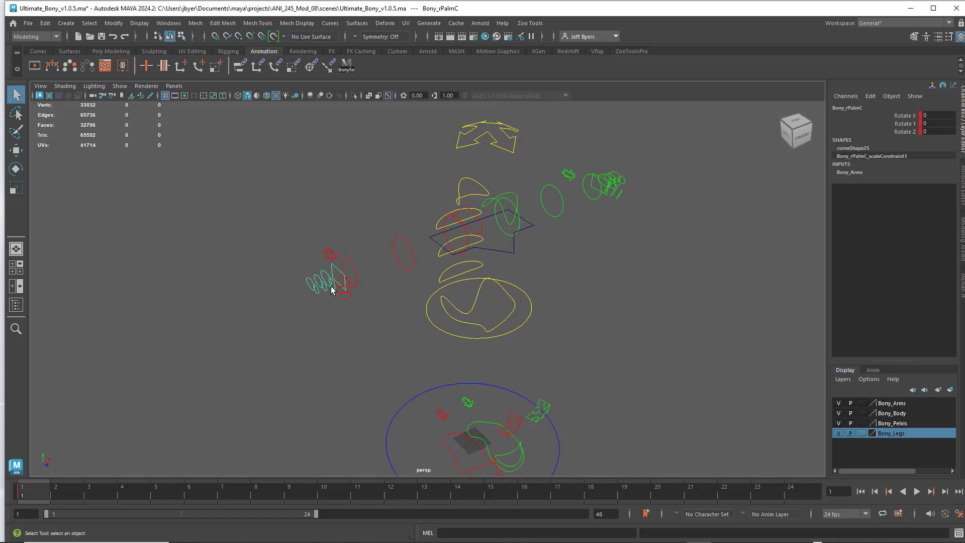
pyautogui.click(325, 282)
pyautogui.click(313, 284)
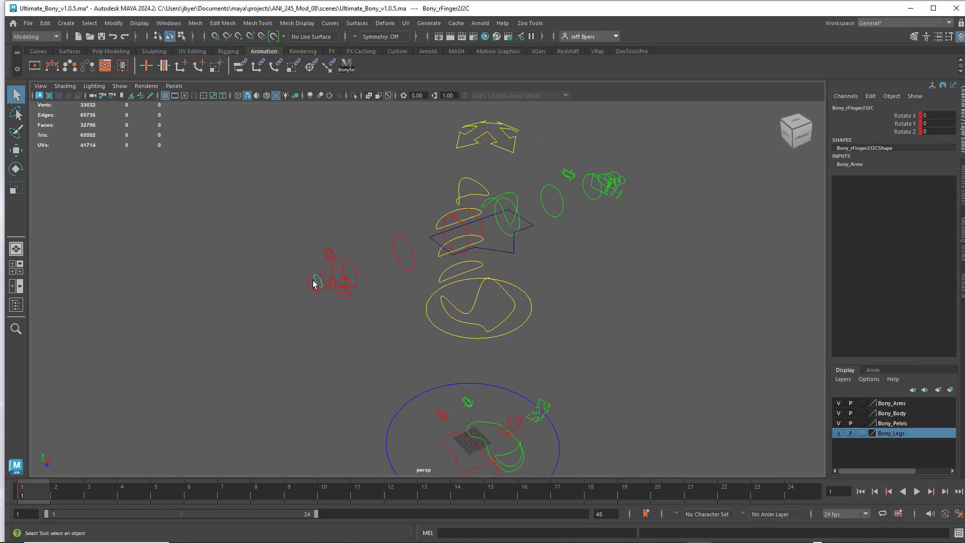
pyautogui.click(333, 284)
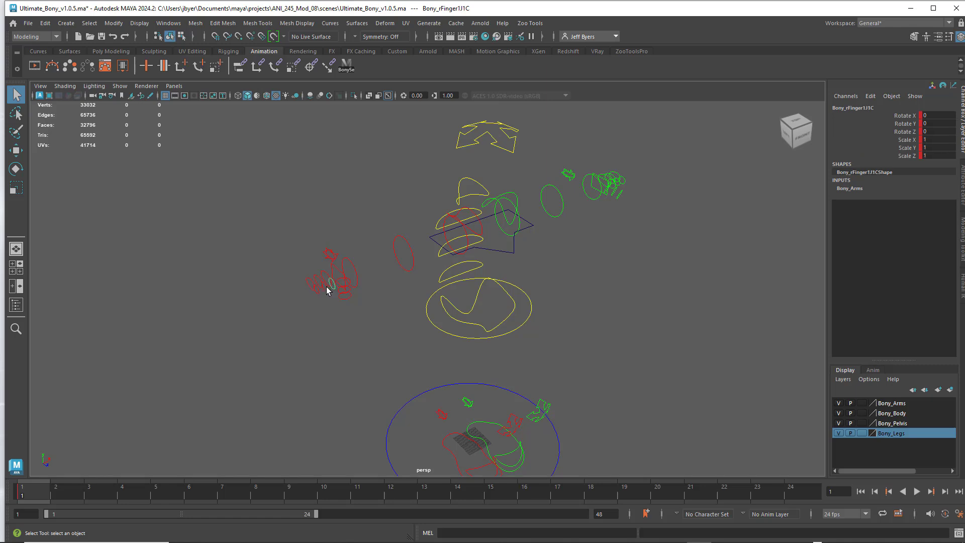
pyautogui.click(325, 292)
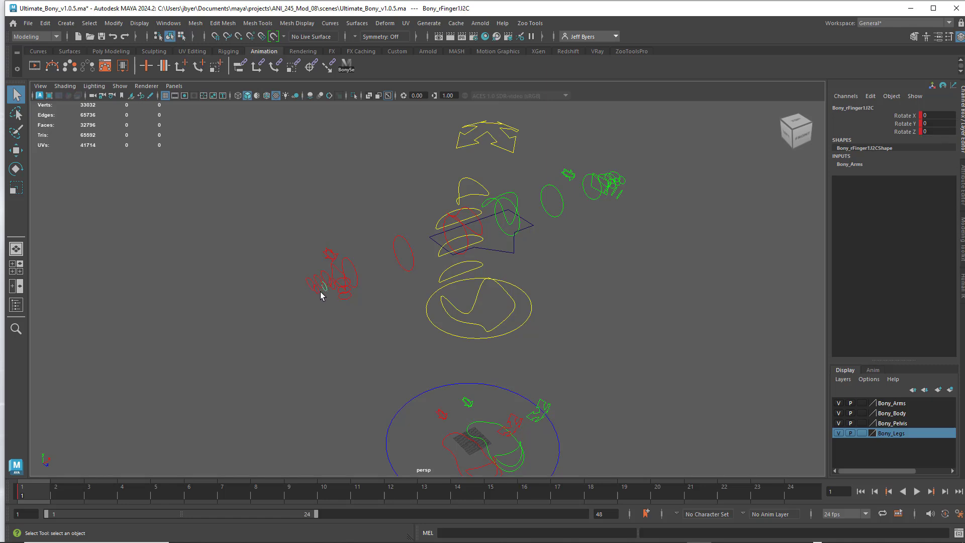
pyautogui.click(346, 284)
pyautogui.click(349, 293)
# Step: Bring up the Graph Editor and load all the rig controls into it with the BonySe shelf script
pyautogui.keyDown('alt'); pyautogui.moveTo(556, 198); pyautogui.dragTo(402, 303); pyautogui.keyUp('alt')
pyautogui.click(503, 240)
pyautogui.click(406, 320)
pyautogui.press('f')
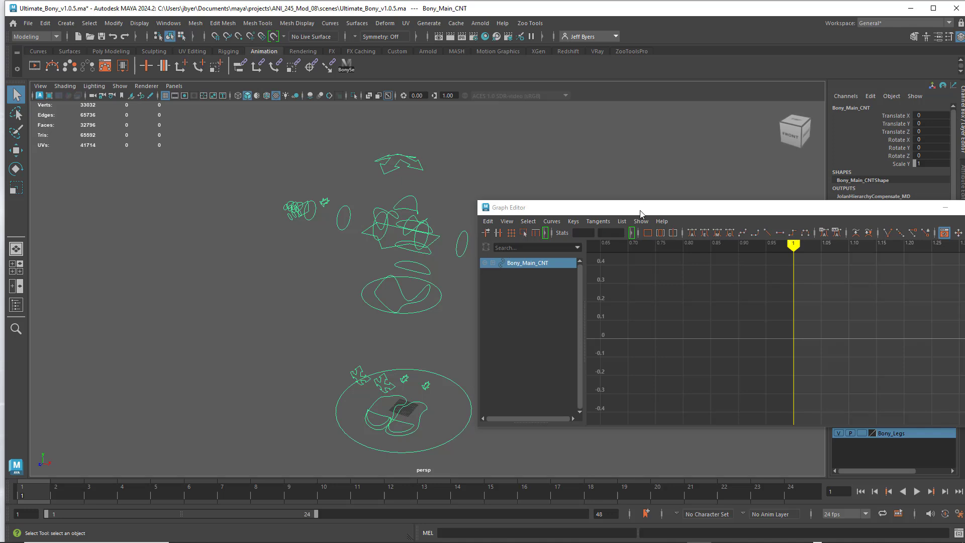
pyautogui.moveTo(640, 214); pyautogui.dragTo(336, 214)
pyautogui.click(346, 69)
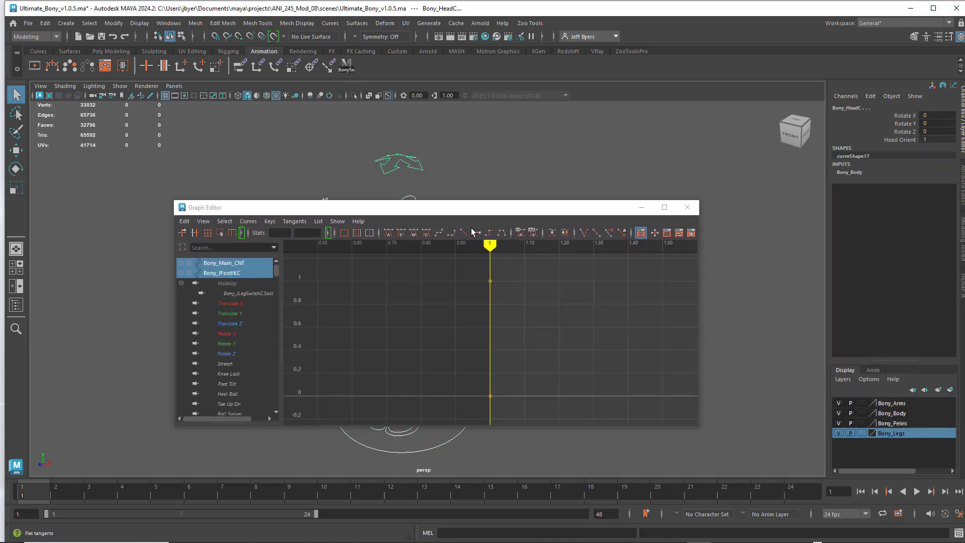
# Step: Delete the frame 1 keys on every control from Bony_Main_CNT to Bony_HeadC in the Graph Editor, and close the editor
pyautogui.scroll(-3, 244, 297)
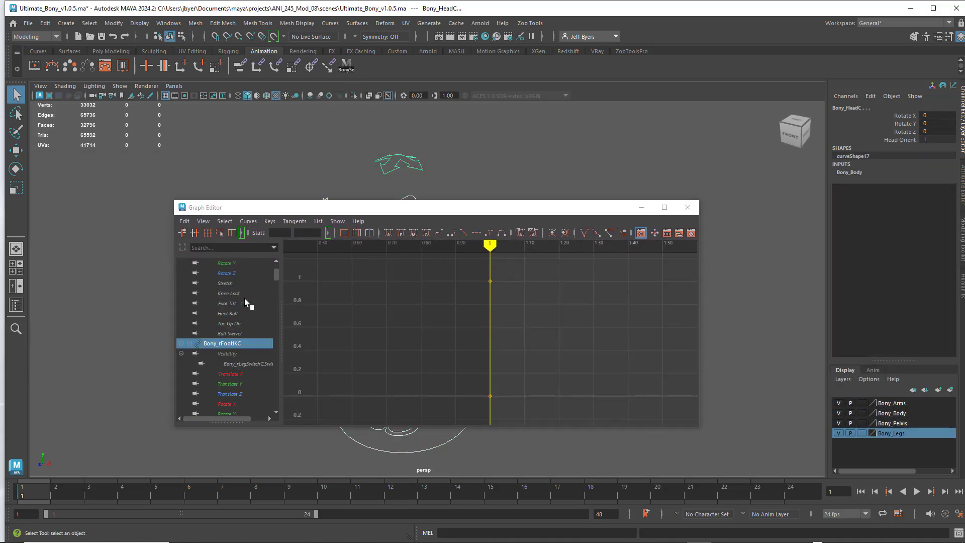
pyautogui.scroll(3, 244, 297)
pyautogui.click(181, 283)
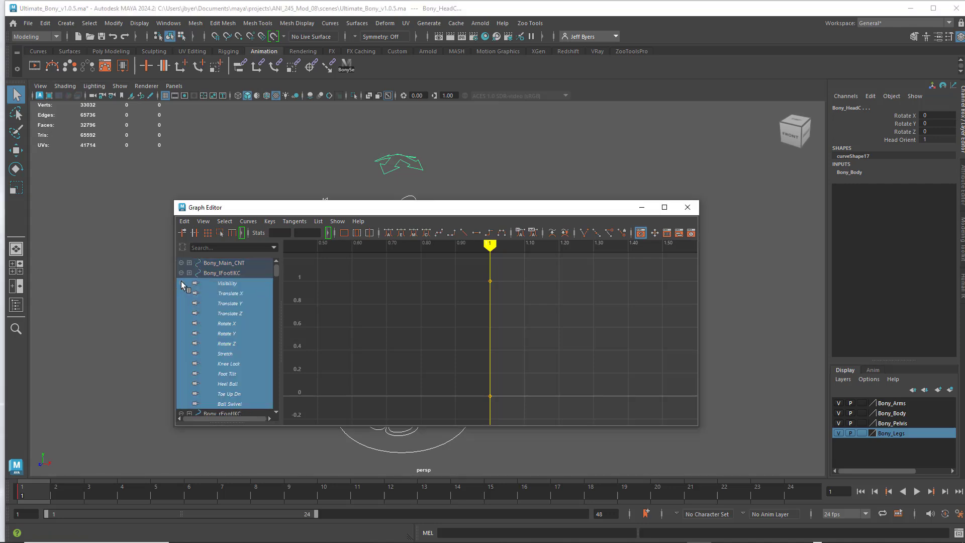
pyautogui.click(180, 273)
pyautogui.click(201, 263)
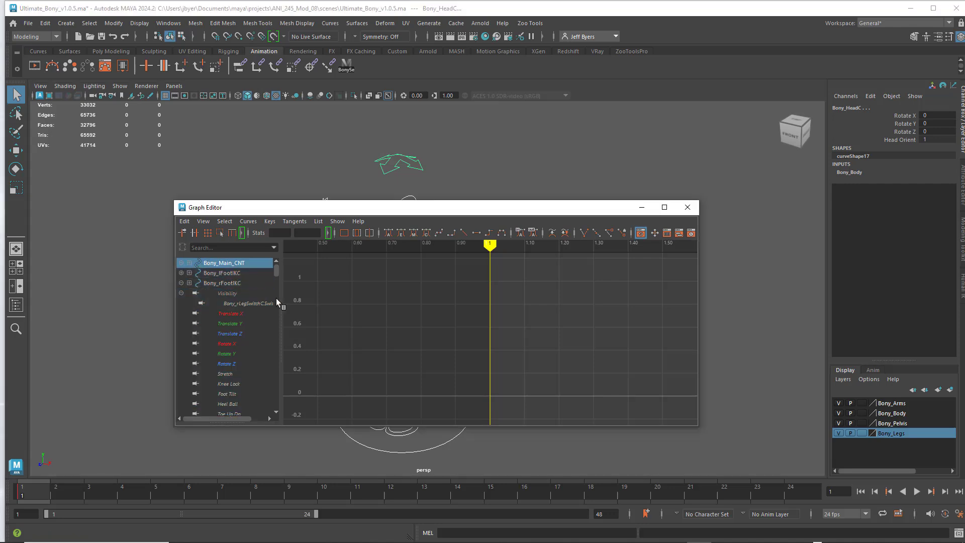
pyautogui.moveTo(276, 272); pyautogui.dragTo(291, 421)
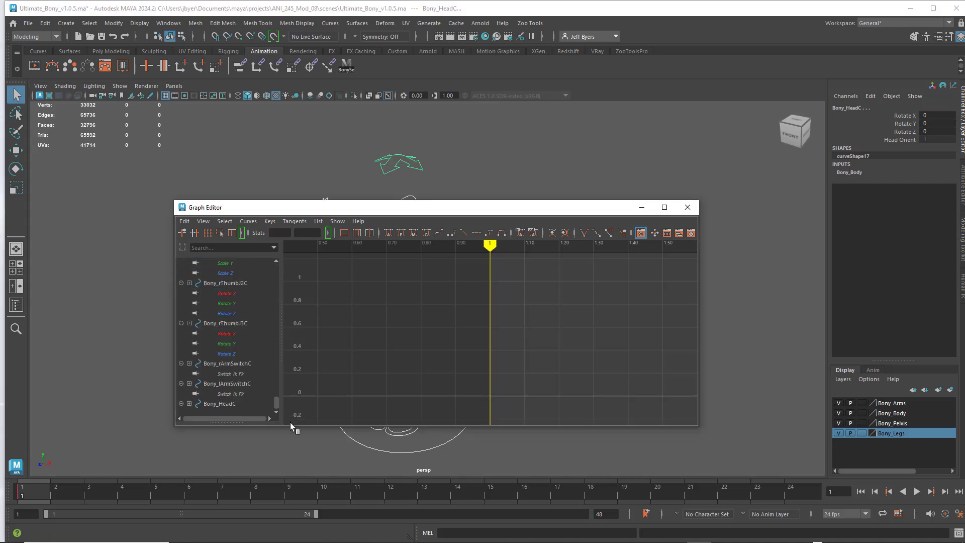
pyautogui.keyDown('shift'); pyautogui.click(217, 403); pyautogui.keyUp('shift')
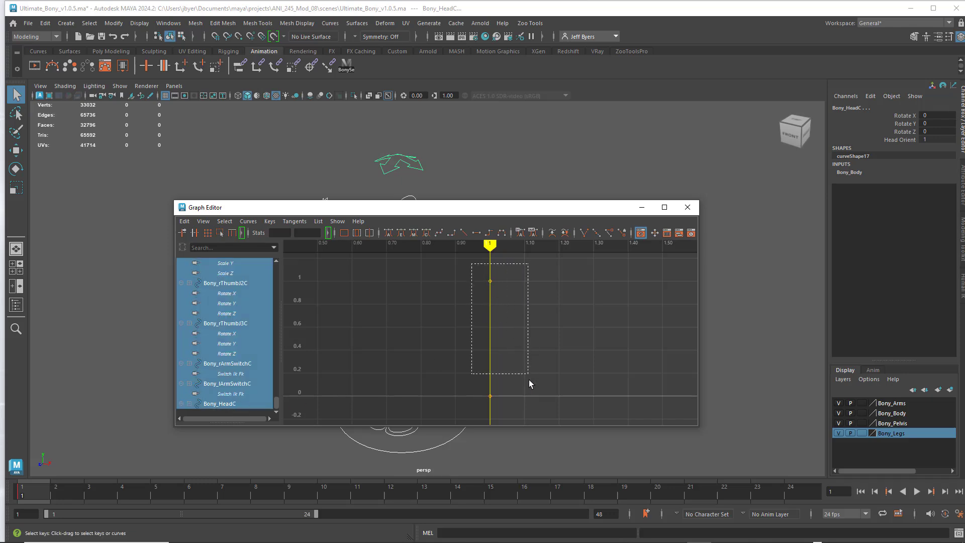
pyautogui.moveTo(529, 379); pyautogui.dragTo(528, 381)
pyautogui.press('Delete')
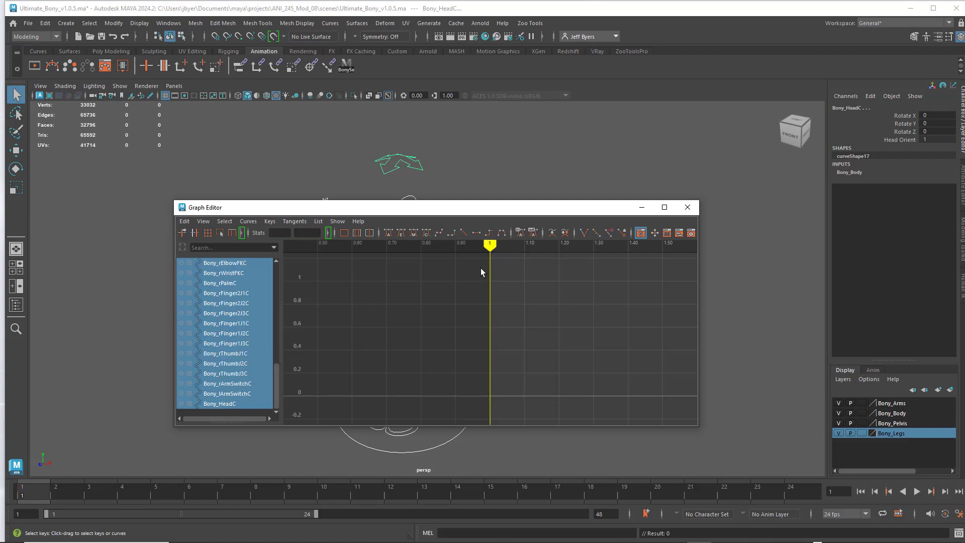
pyautogui.click(687, 208)
# Step: Verify on the neck, spine and main hip controls that no keyed channels remain
pyautogui.click(418, 207)
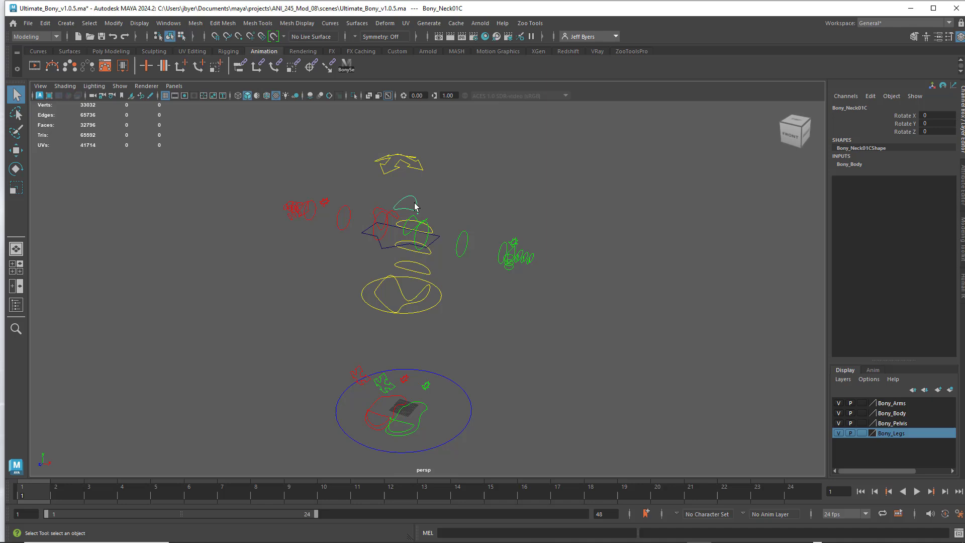
pyautogui.click(405, 244)
pyautogui.click(409, 261)
pyautogui.click(407, 299)
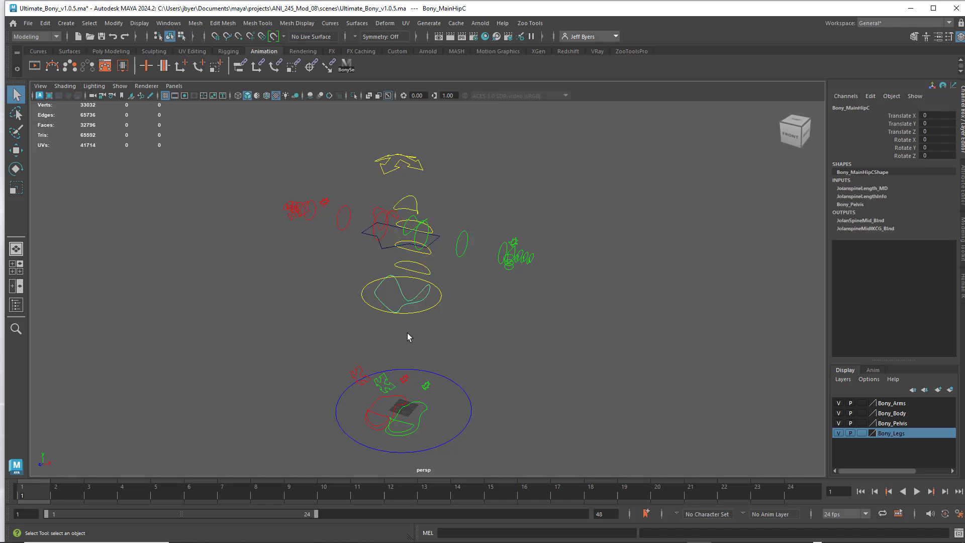
pyautogui.click(406, 314)
# Step: Check the knee, leg switch and left foot controls for leftover keys
pyautogui.click(385, 383)
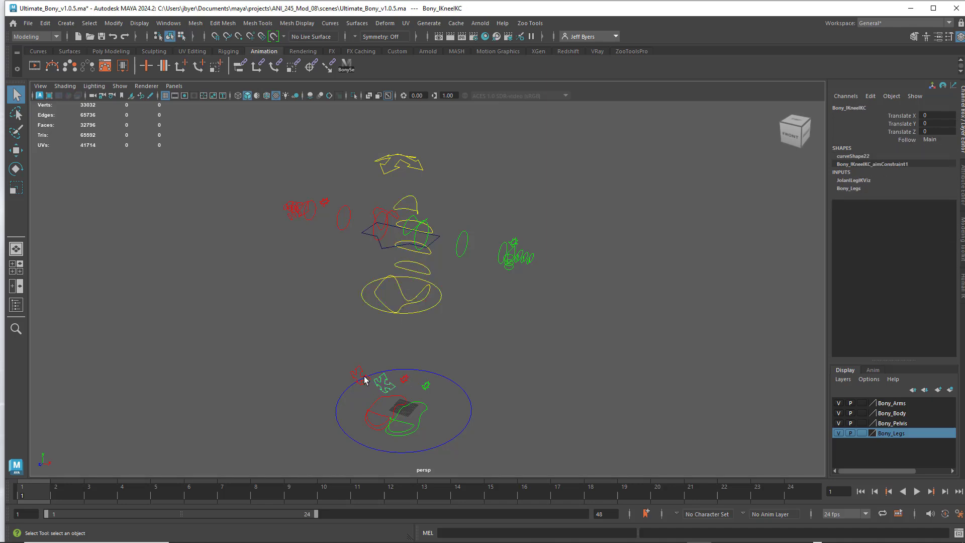
pyautogui.click(361, 374)
pyautogui.click(426, 384)
pyautogui.click(403, 378)
pyautogui.click(395, 410)
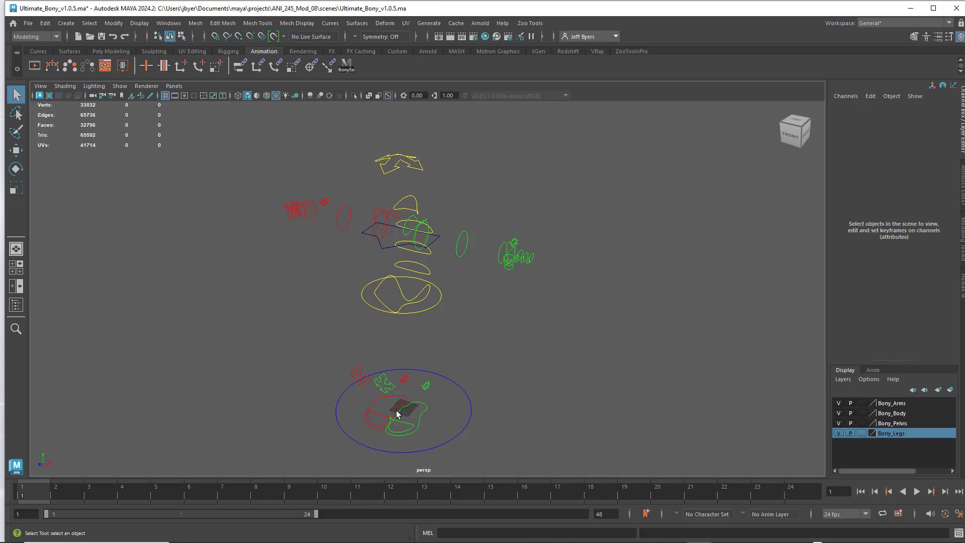
pyautogui.click(394, 408)
pyautogui.click(426, 406)
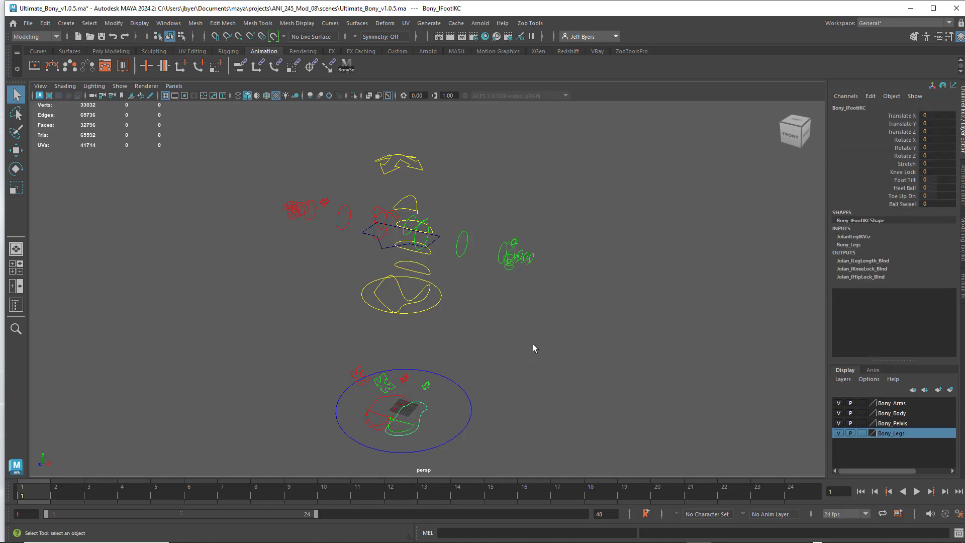
# Step: Turn the display of polygons back on in the perspective viewport and frame the whole character
pyautogui.click(120, 88)
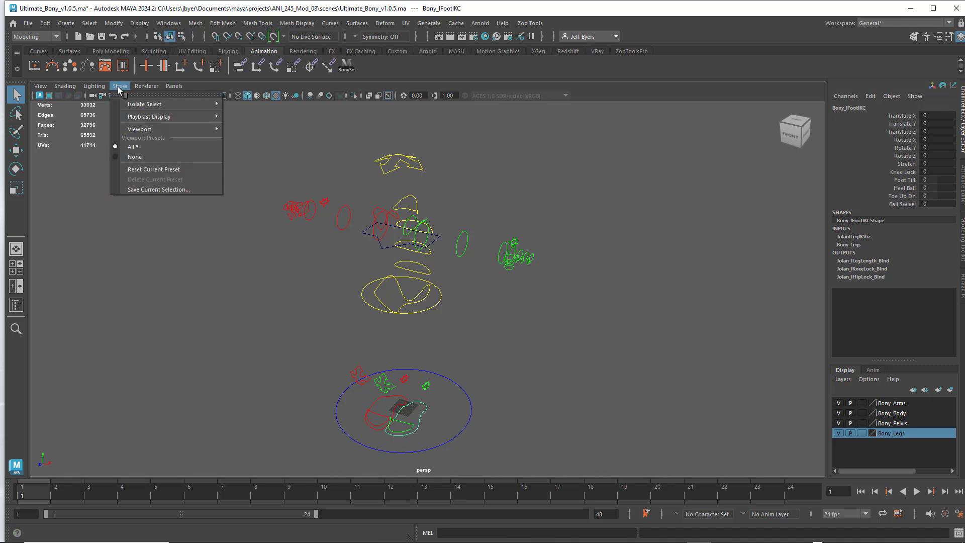
pyautogui.moveTo(151, 129)
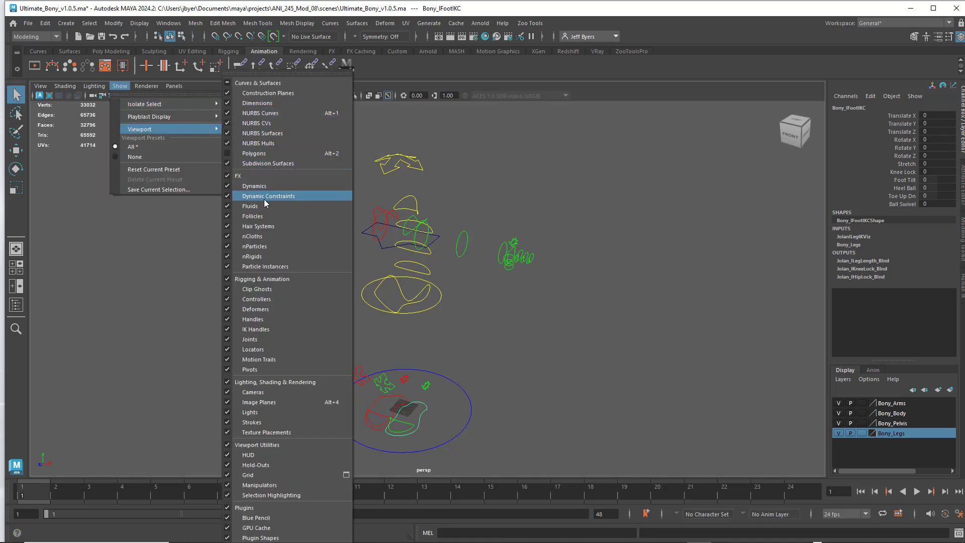
pyautogui.click(267, 154)
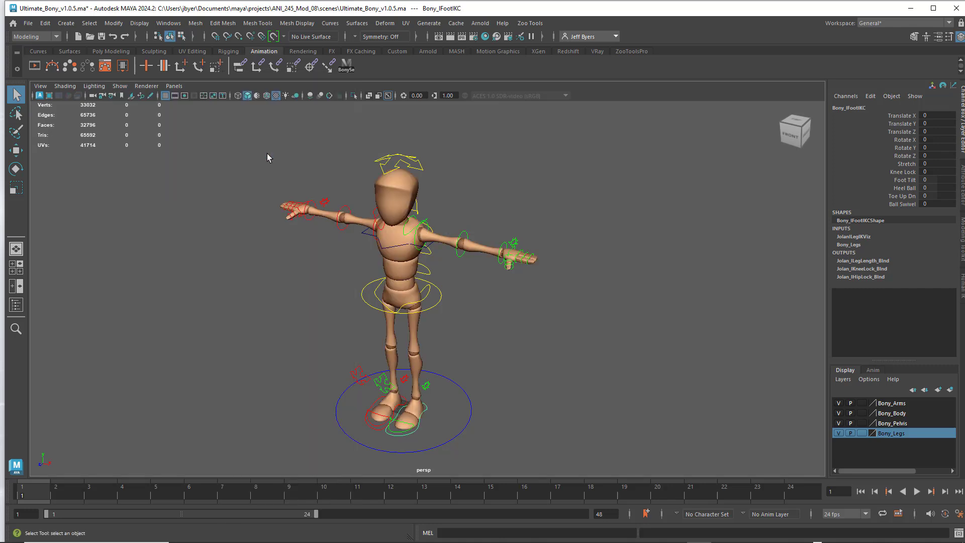
pyautogui.keyDown('alt'); pyautogui.moveTo(533, 308); pyautogui.dragTo(546, 304); pyautogui.keyUp('alt')
pyautogui.scroll(-4, 515, 295)
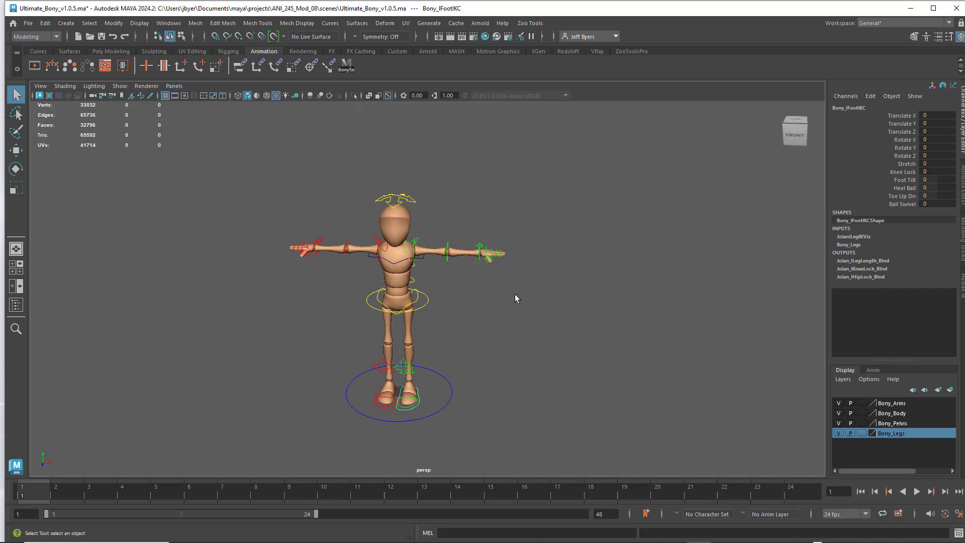
pyautogui.keyDown('alt'); pyautogui.moveTo(476, 312); pyautogui.dragTo(501, 279, button='middle'); pyautogui.keyUp('alt')
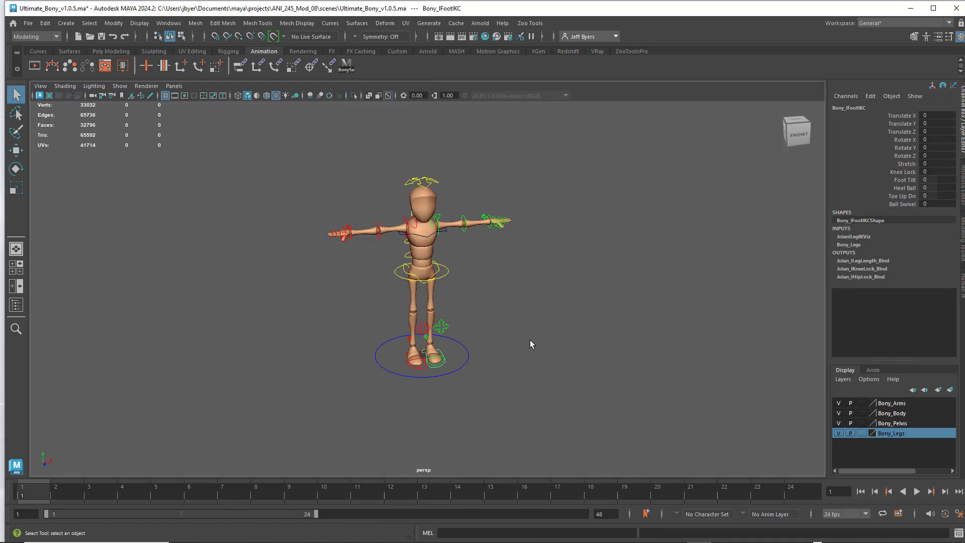
pyautogui.keyDown('alt'); pyautogui.moveTo(529, 340); pyautogui.dragTo(495, 328); pyautogui.keyUp('alt')
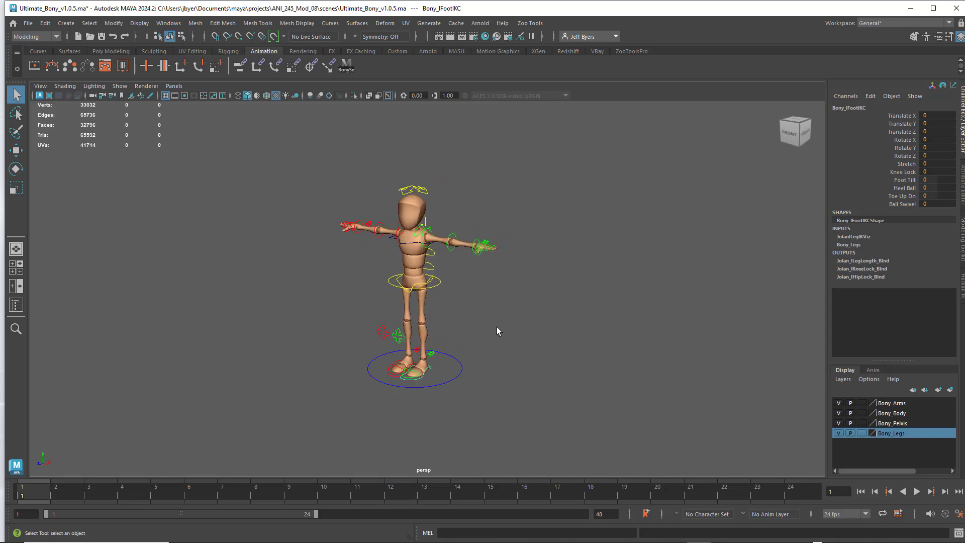
pyautogui.scroll(3, 497, 327)
pyautogui.keyDown('alt'); pyautogui.moveTo(501, 325); pyautogui.dragTo(497, 330, button='middle'); pyautogui.keyUp('alt')
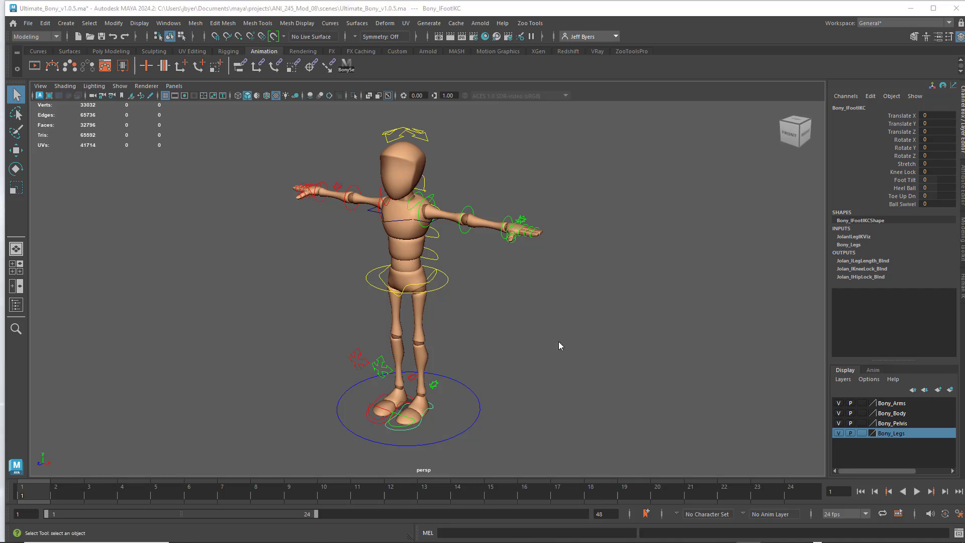
# Step: Save the scene as Ultimate_Bony_Start_01.ma in the project's scenes folder, replacing the existing file
pyautogui.click(27, 24)
pyautogui.click(55, 77)
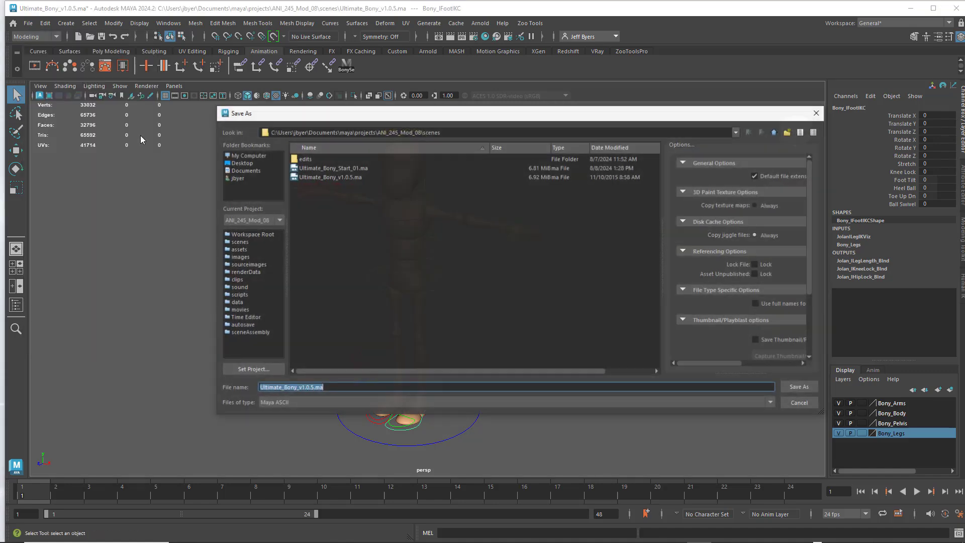
pyautogui.click(344, 167)
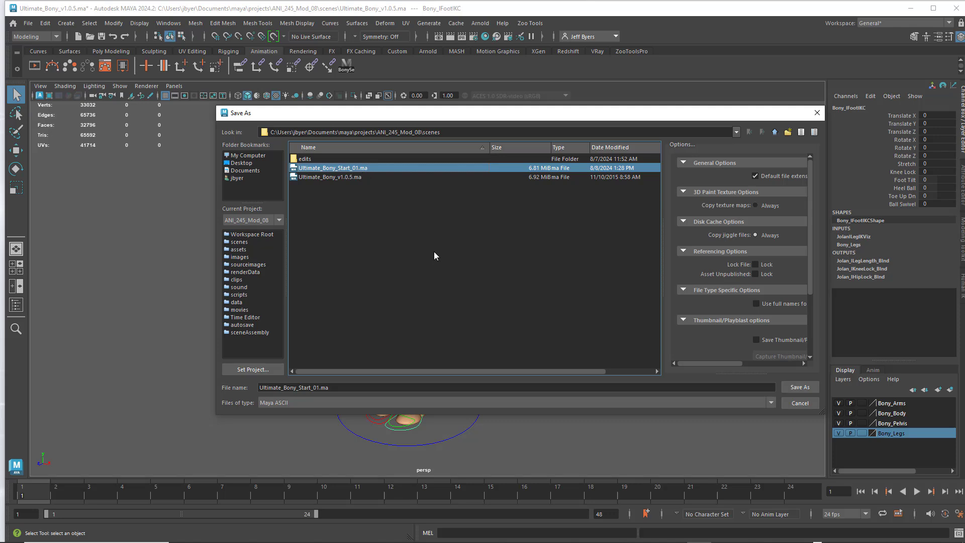
pyautogui.click(798, 386)
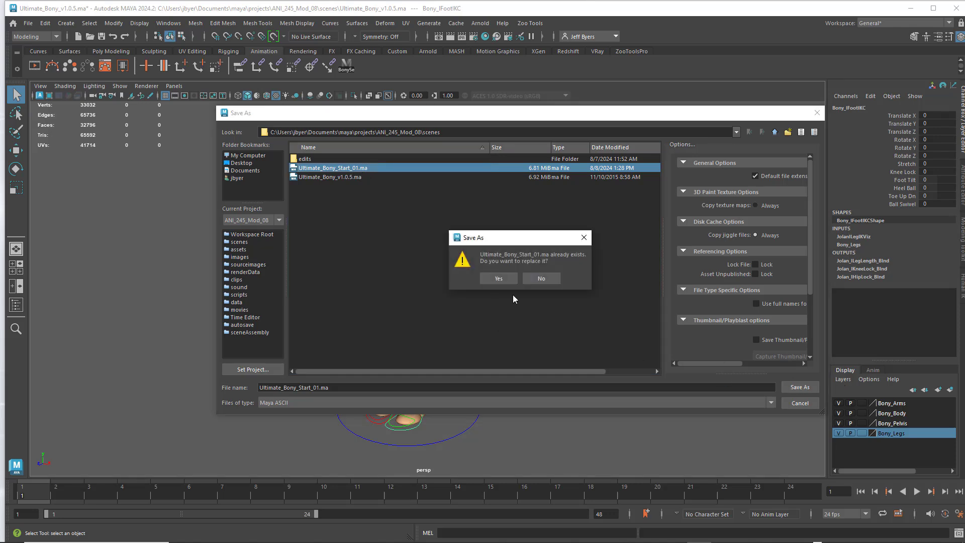
pyautogui.click(498, 278)
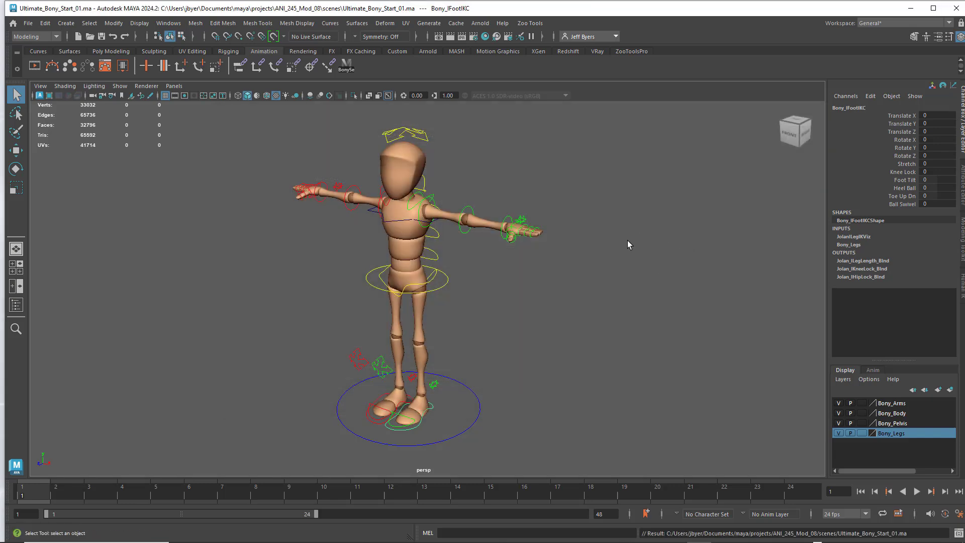